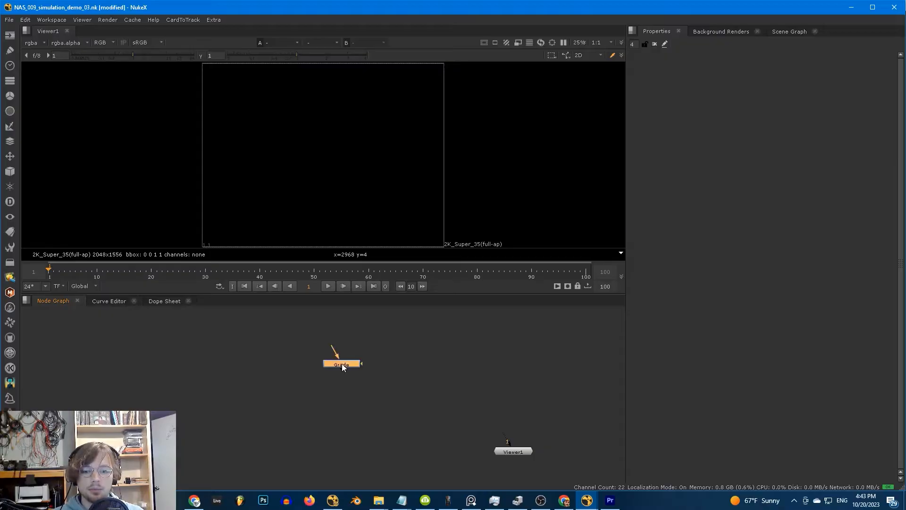
- Place Grade1 and build a chain of Dot nodes looping from its output back to its input
click(343, 367)
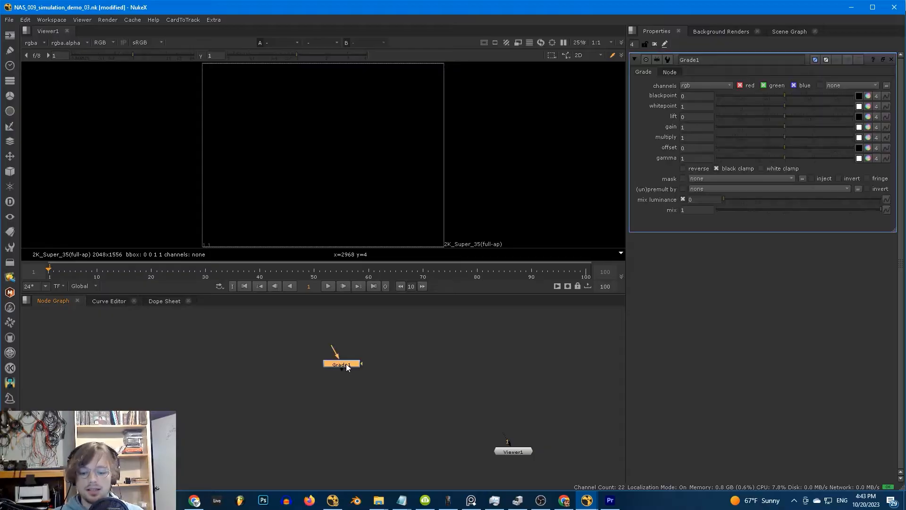
click(385, 399)
key(period)
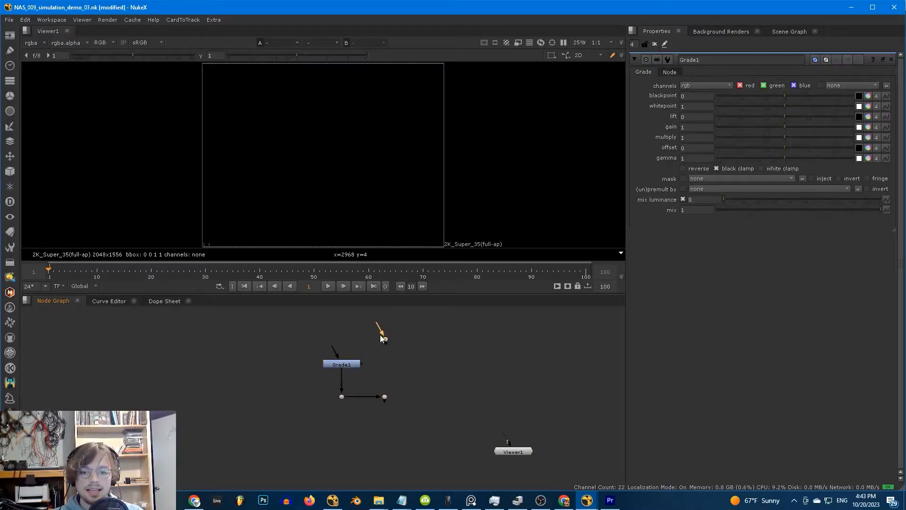
drag(379, 392, 378, 384)
drag(332, 348, 383, 338)
drag(384, 338, 383, 338)
drag(329, 345, 381, 341)
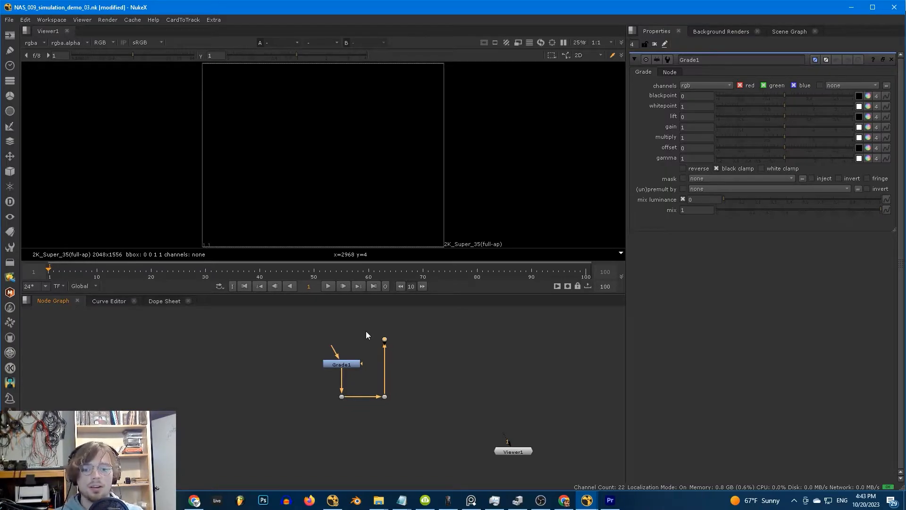
- Select the loop's dots, close Grade1's properties, and delete the dots
click(393, 343)
drag(393, 342, 444, 418)
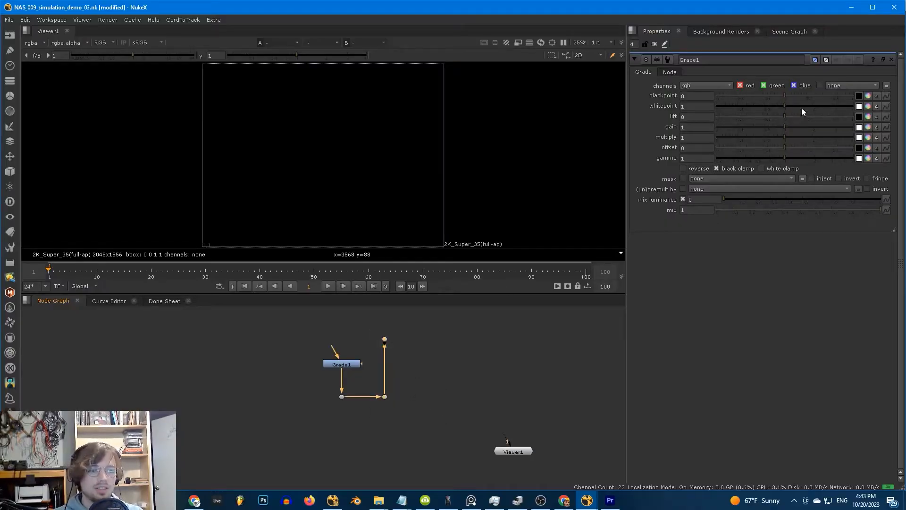
drag(414, 331, 373, 415)
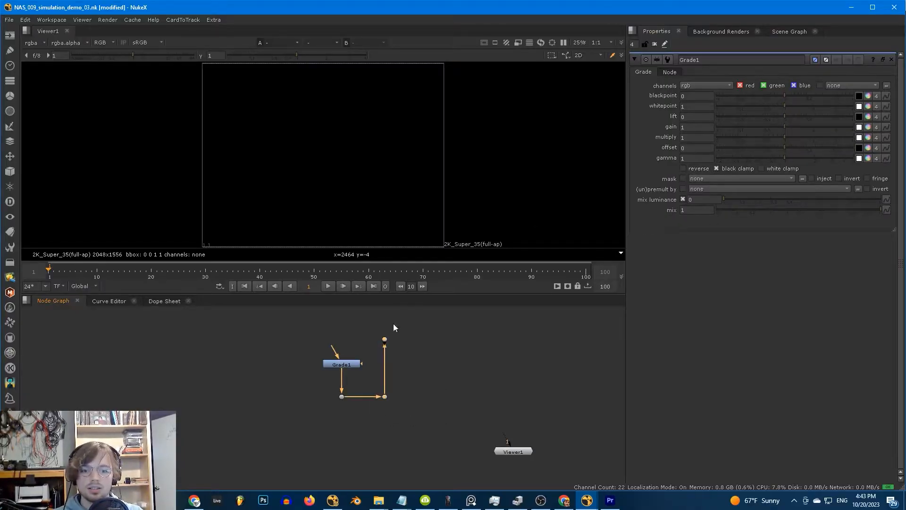
click(891, 60)
key(Delete)
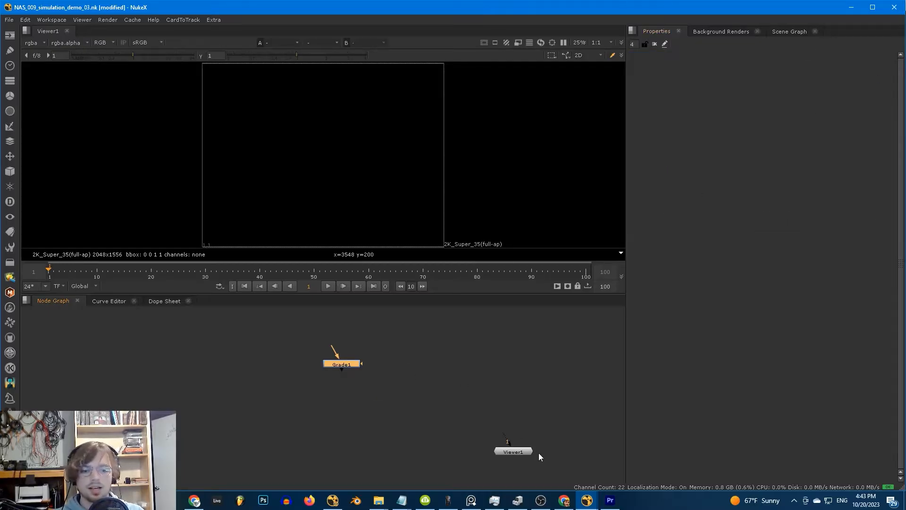
- Replay the 'Mind-Bending Effects' YouTube tutorial from 0:00 and pause on the smoke shot at 0:07
mouse_move(562, 496)
click(561, 453)
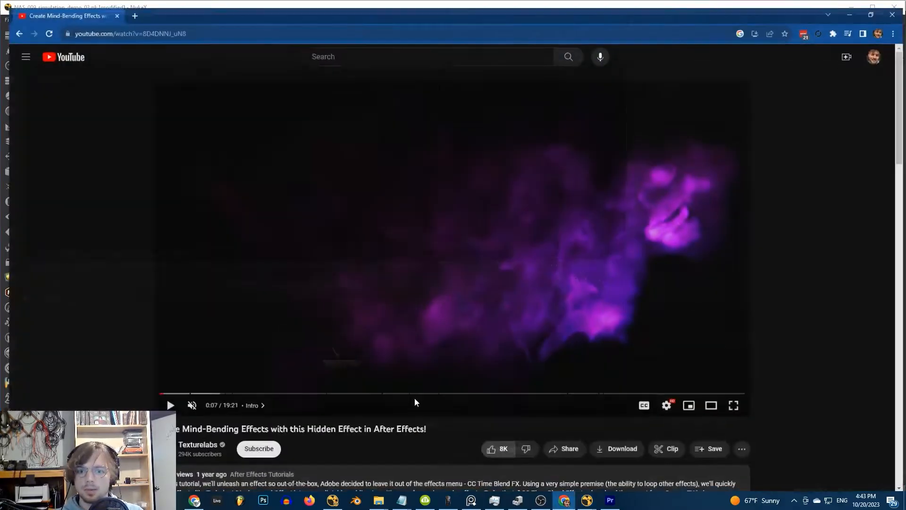
drag(167, 400, 137, 389)
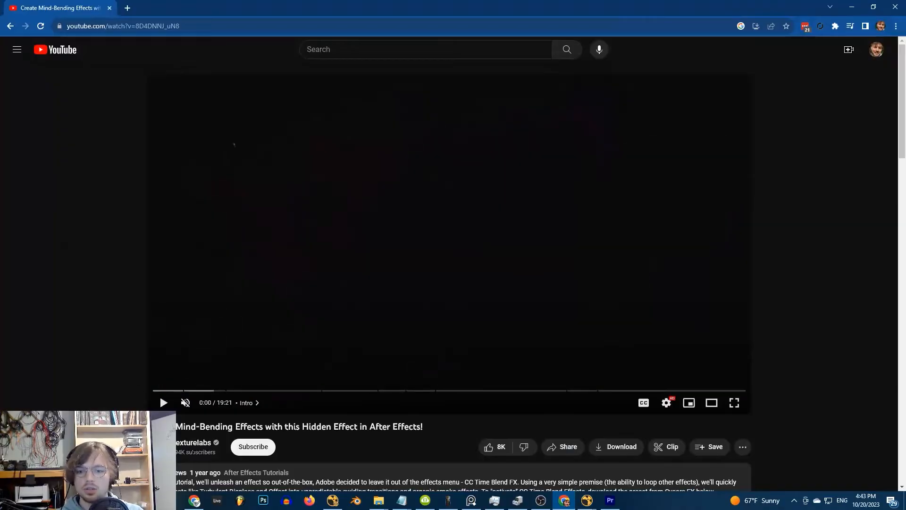
click(390, 253)
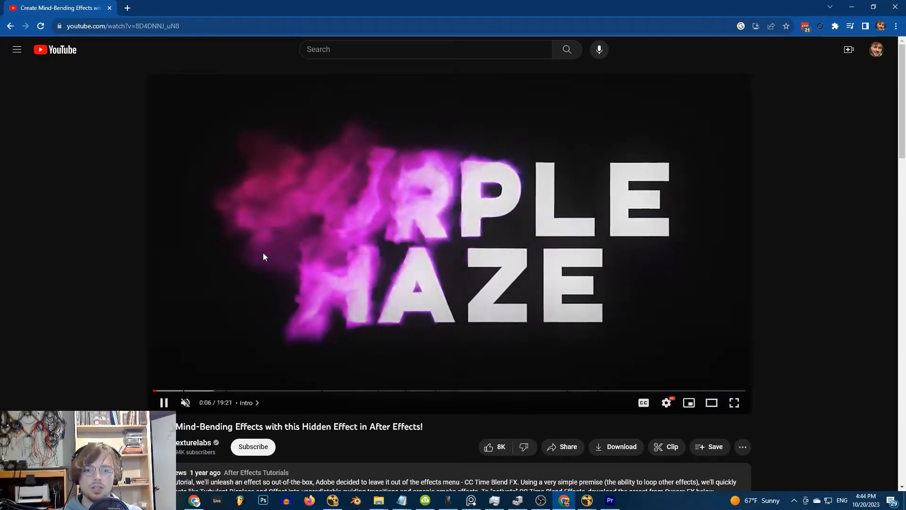
click(283, 279)
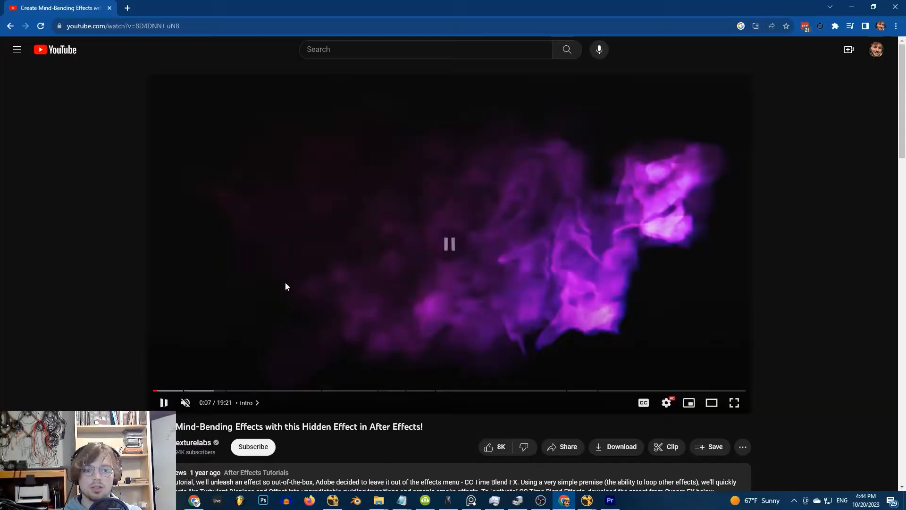
drag(421, 427, 370, 428)
click(421, 438)
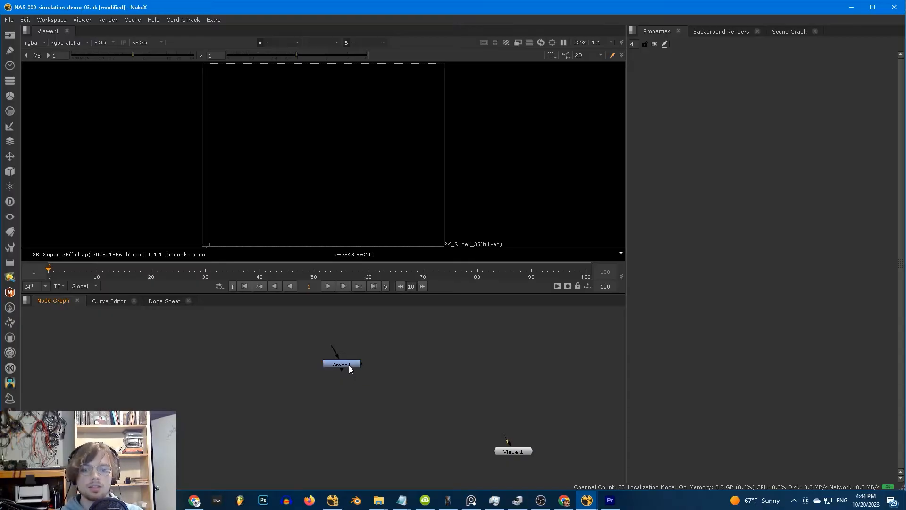
- Add a Write node below Grade1 rendering demo_03.###.exr into a new demo_03 folder
key(w)
drag(347, 376, 347, 417)
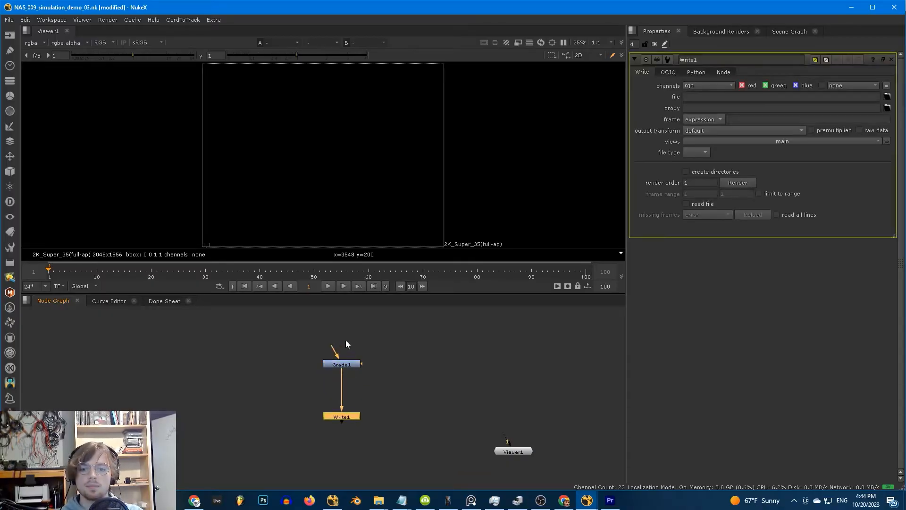
click(887, 96)
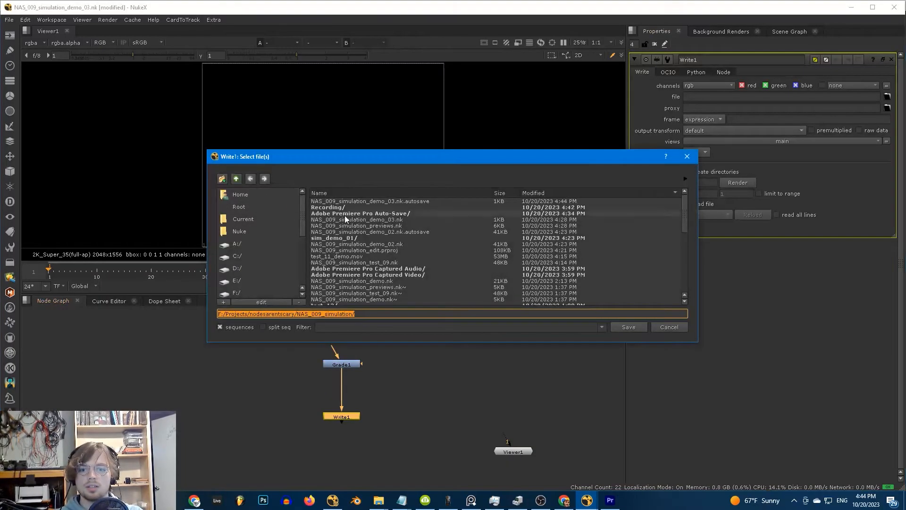
scroll(336, 223, down, 9)
click(222, 179)
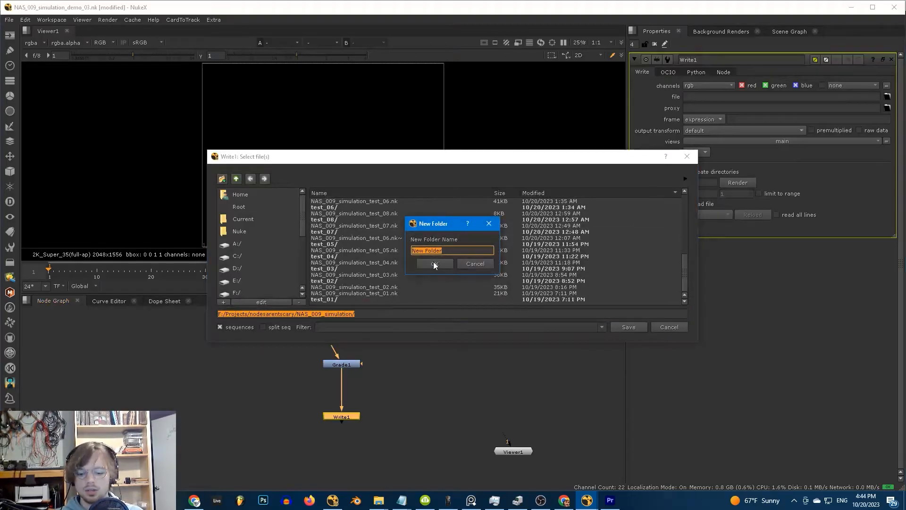
text(demo_03)
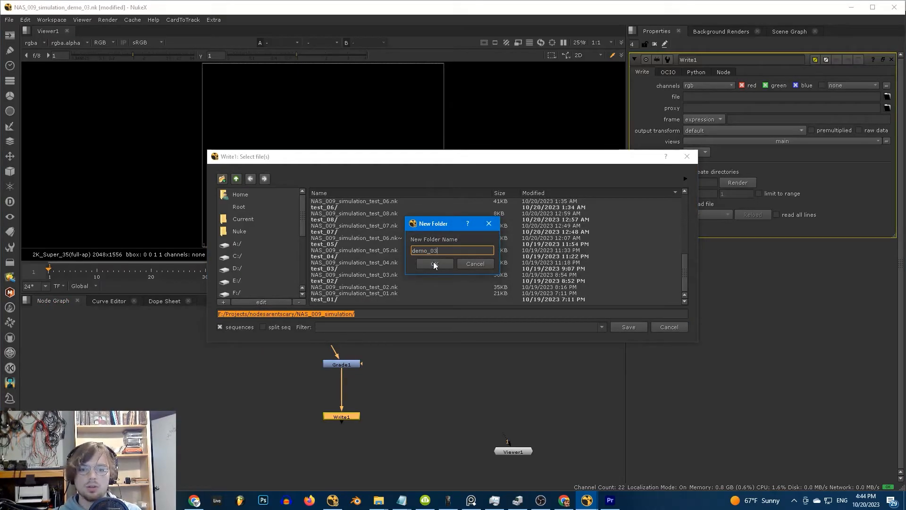
click(434, 263)
text(demo_03/demo_03)
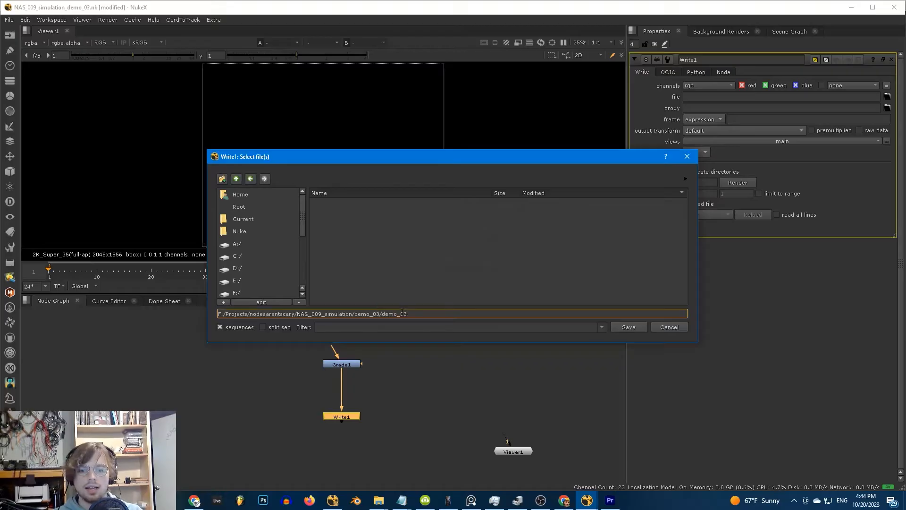
text(.###.exr)
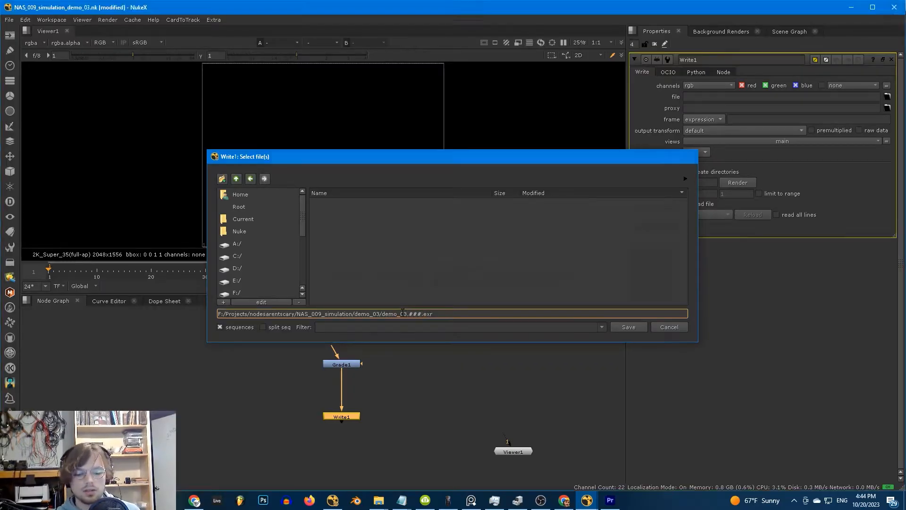
key(Return)
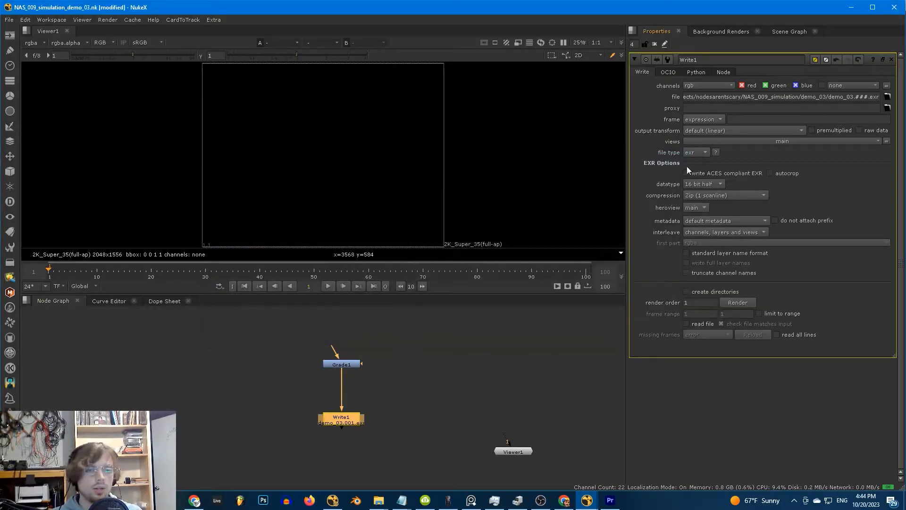
click(350, 314)
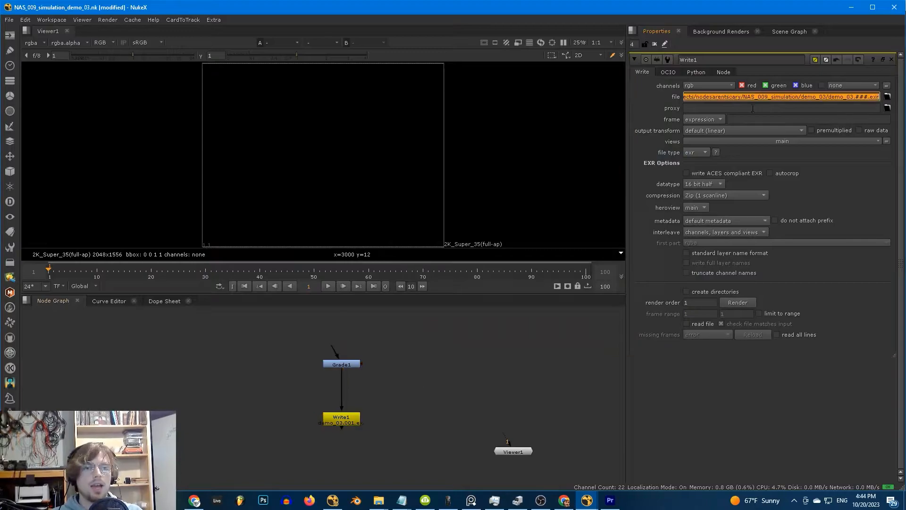
- Read in the pasted demo_03 sequence path with a frame offset of -1
key(r)
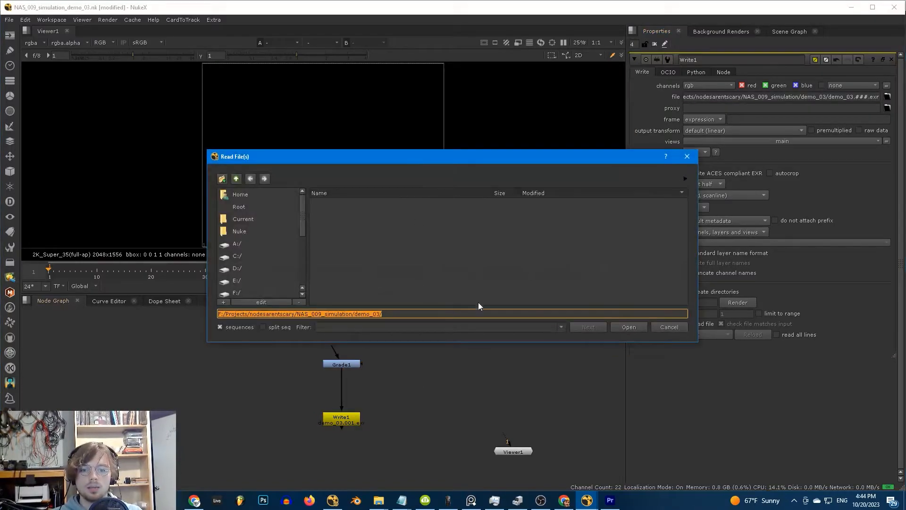
text(F:/Projects/nodesarentscary/NAS_009_simulation/demo_03/demo_03.###.exr)
click(625, 326)
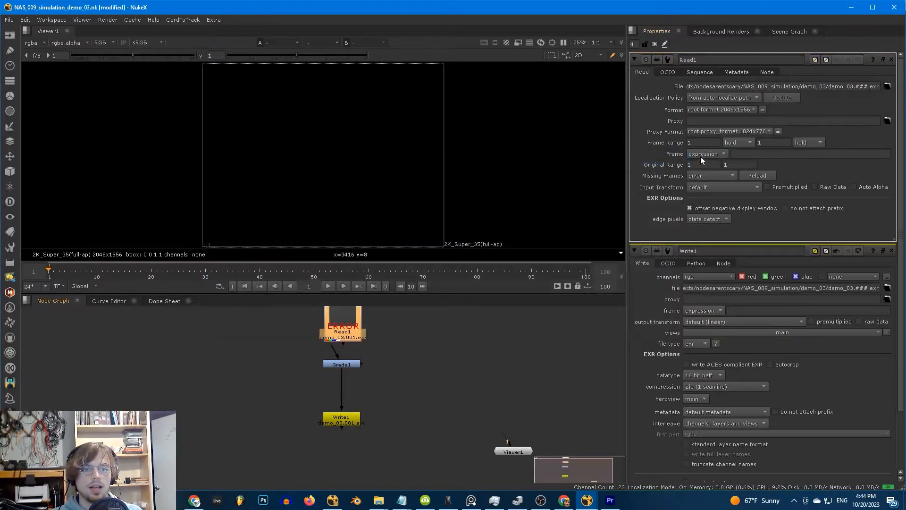
click(712, 173)
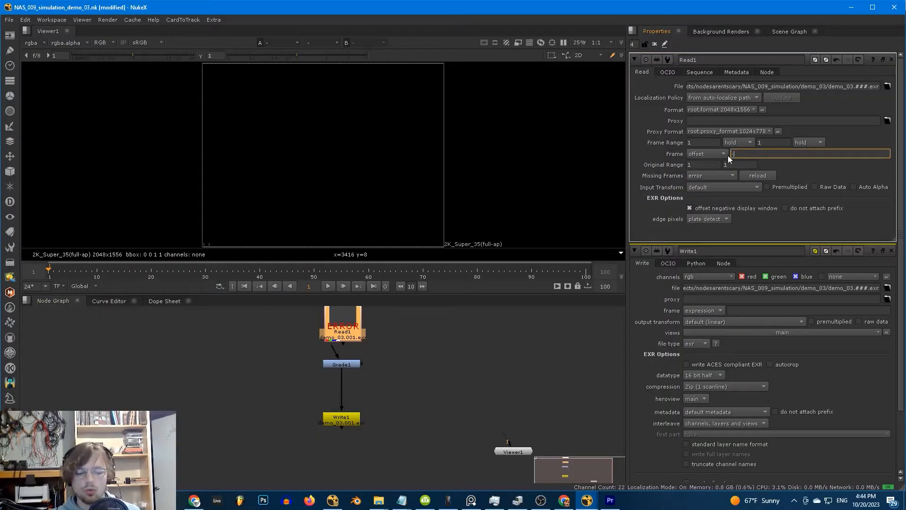
text(-1)
click(344, 313)
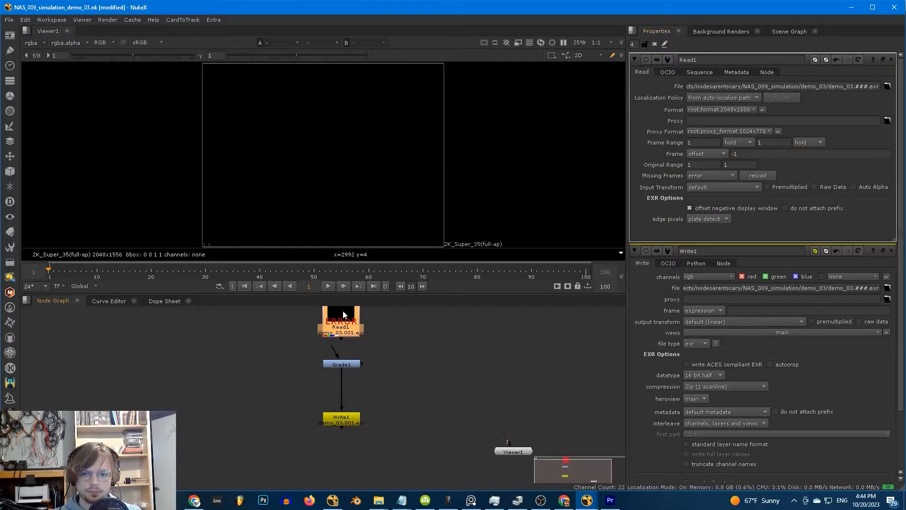
- Connect Grade1's input to Read1, tidy the nodes, and open Grade1's properties
drag(333, 348, 346, 321)
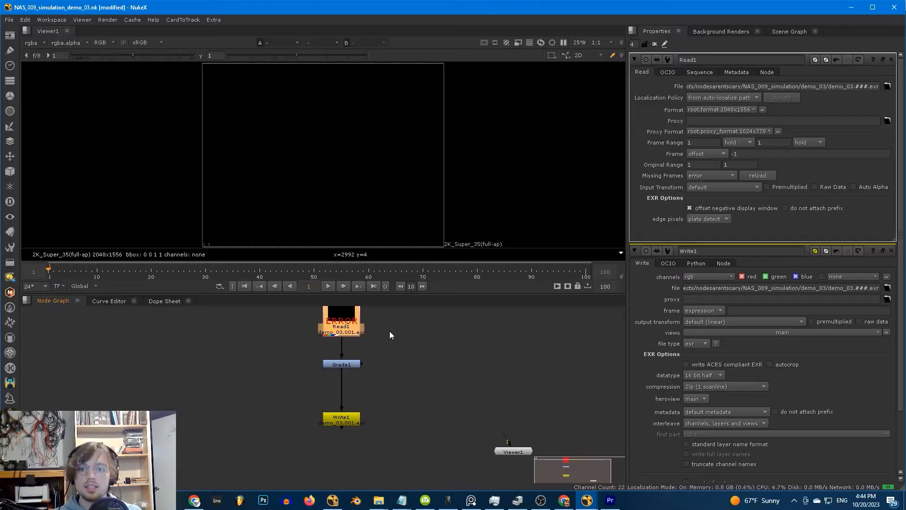
middle_drag(409, 341, 402, 365)
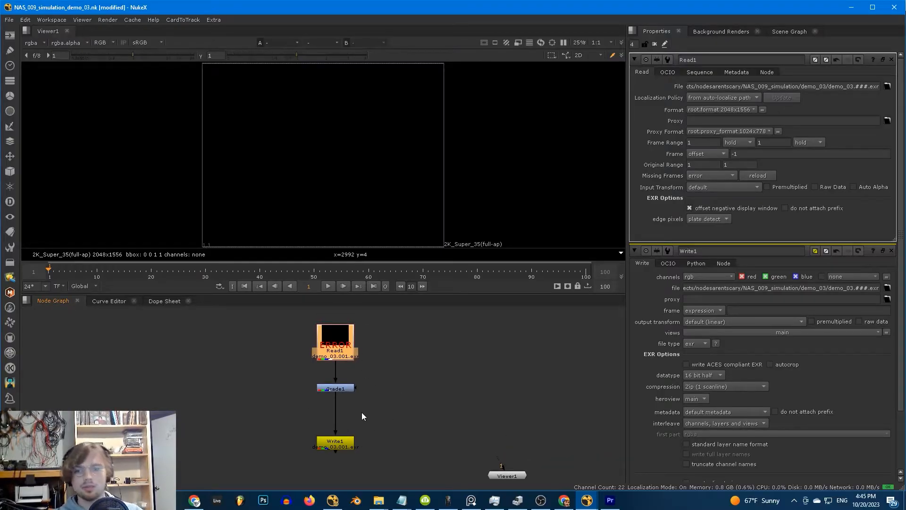
click(396, 399)
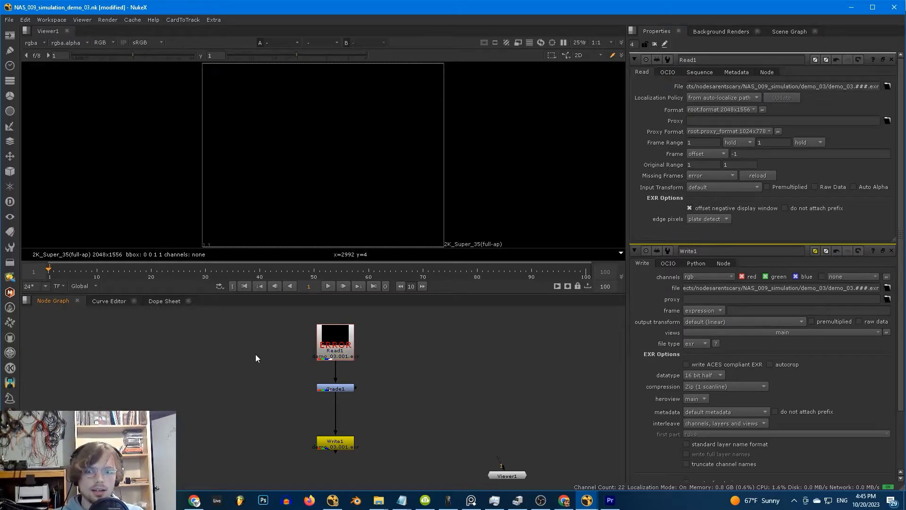
drag(336, 344, 336, 333)
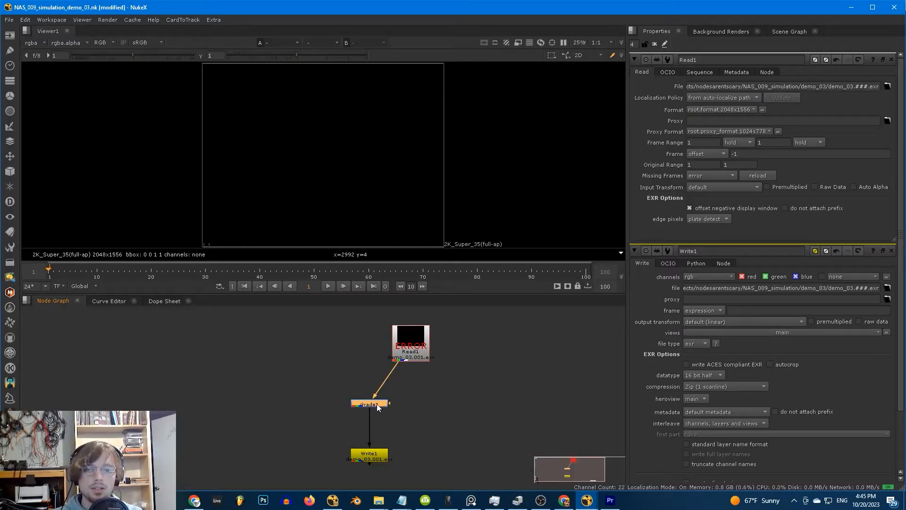
click(405, 403)
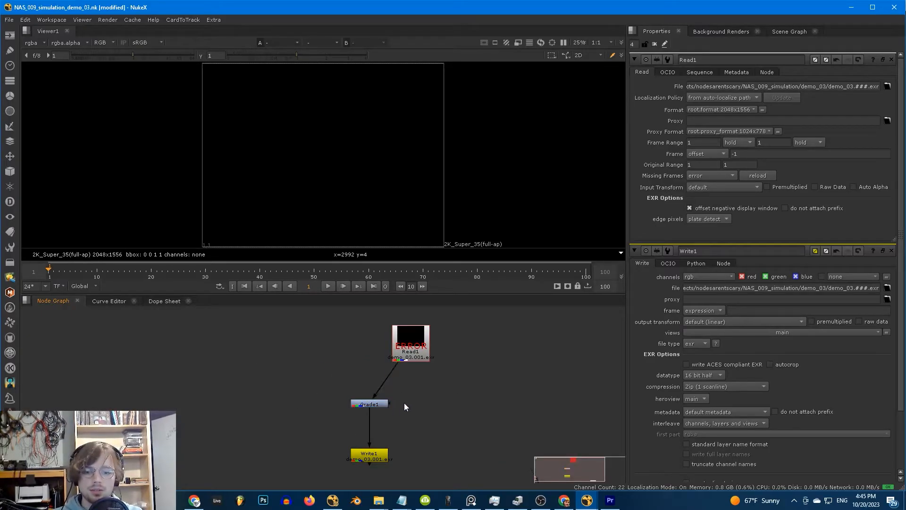
click(411, 341)
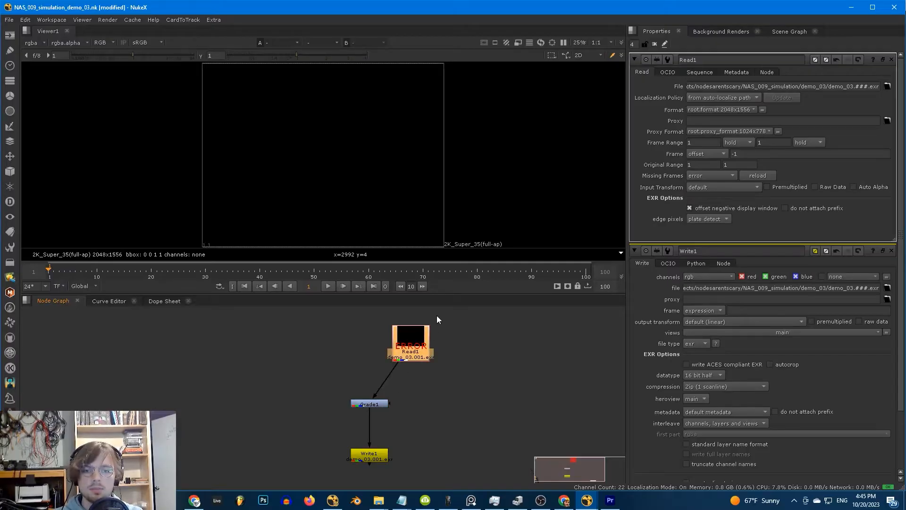
double_click(372, 404)
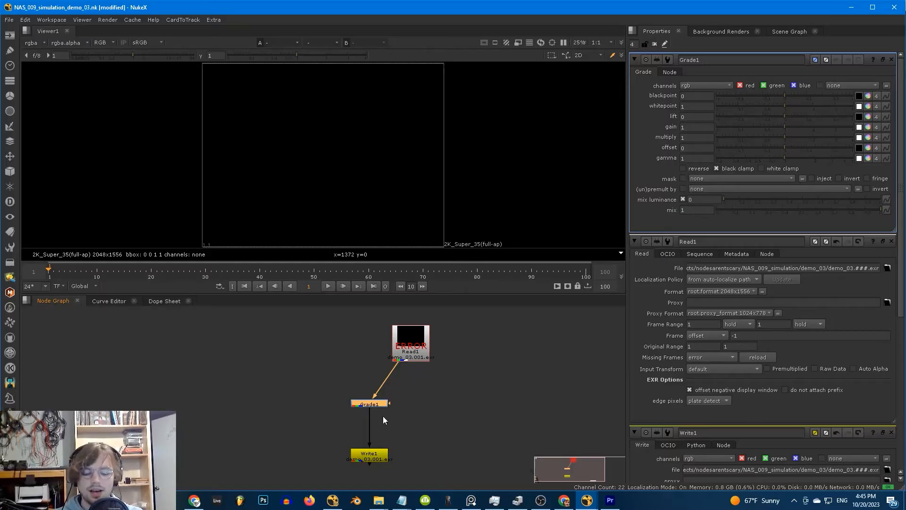
click(310, 382)
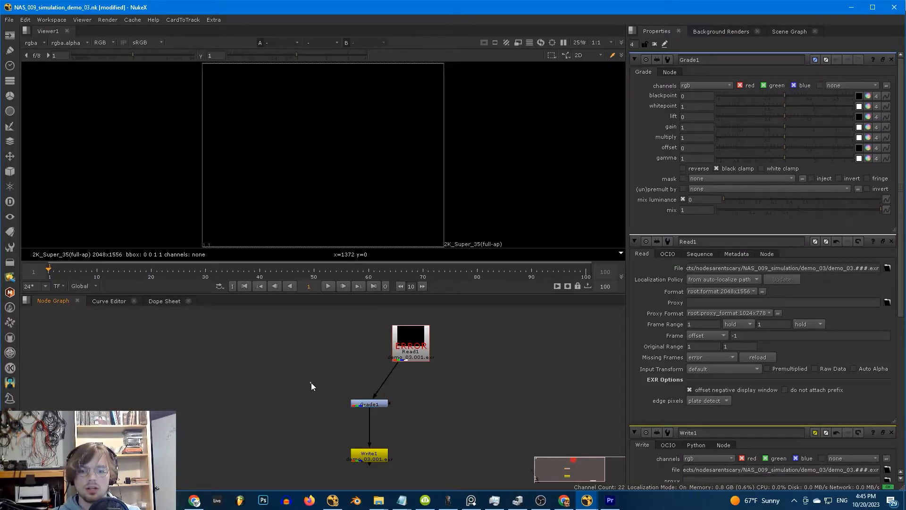
- Create a Switch node and insert it between Read1 and Grade1
key(Tab)
text(switch)
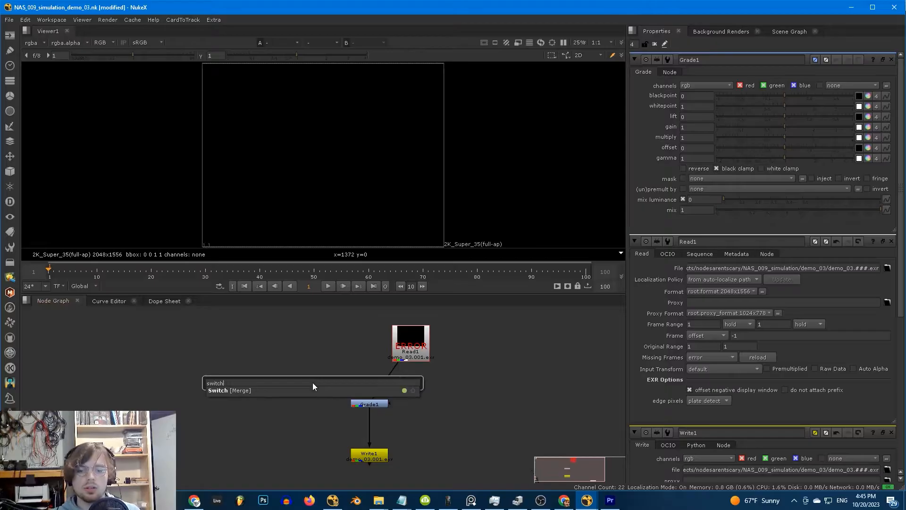
key(Return)
drag(323, 382, 378, 387)
- Drive Switch1's which value with the expression frame == 1
click(661, 86)
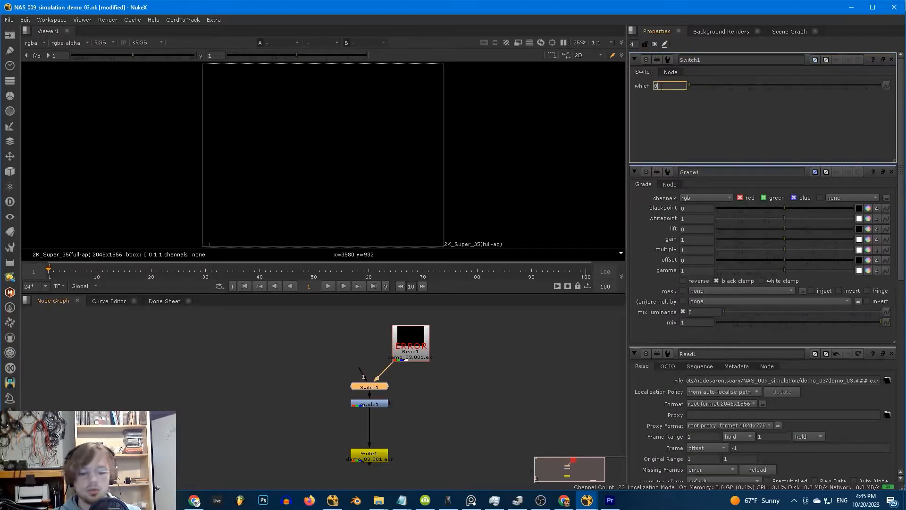
key(equal)
drag(684, 83, 667, 105)
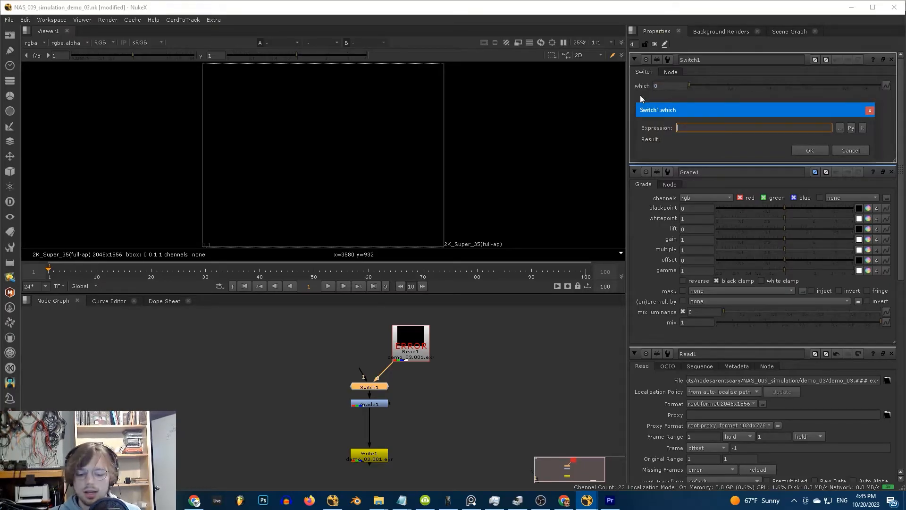
text(frame == )
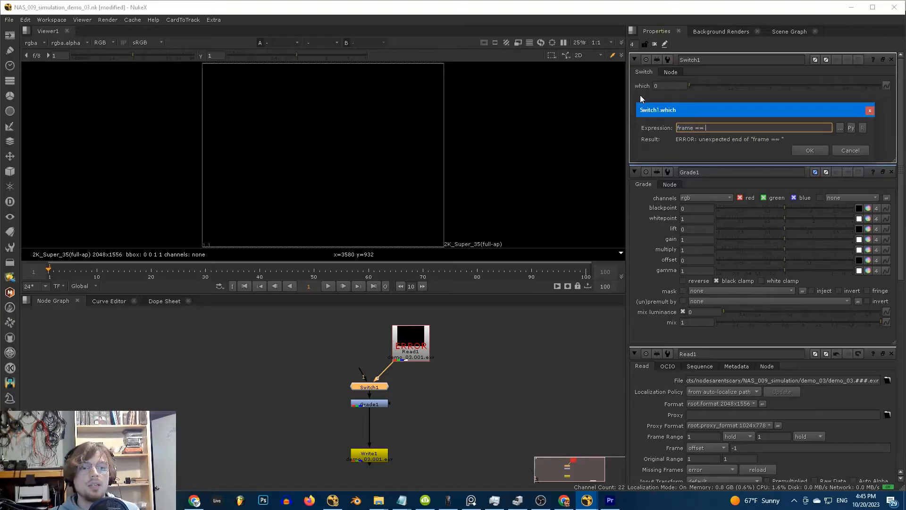
text(1)
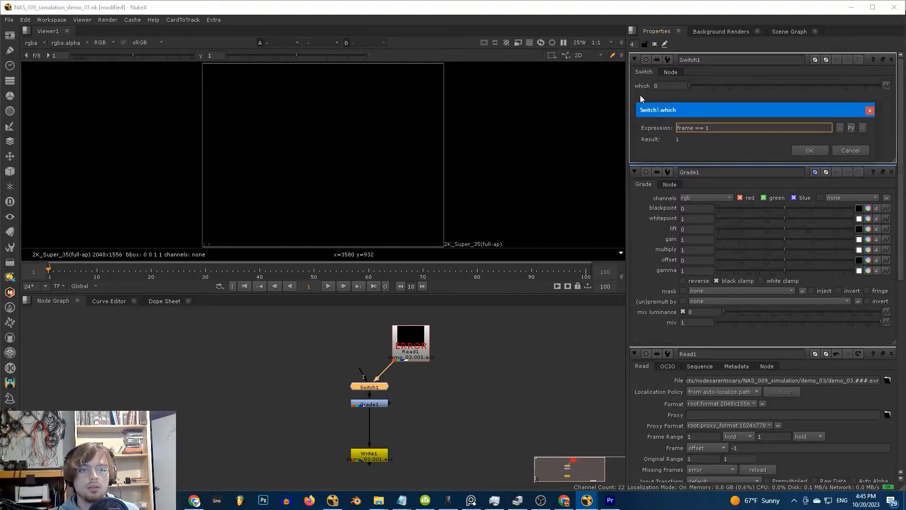
click(799, 150)
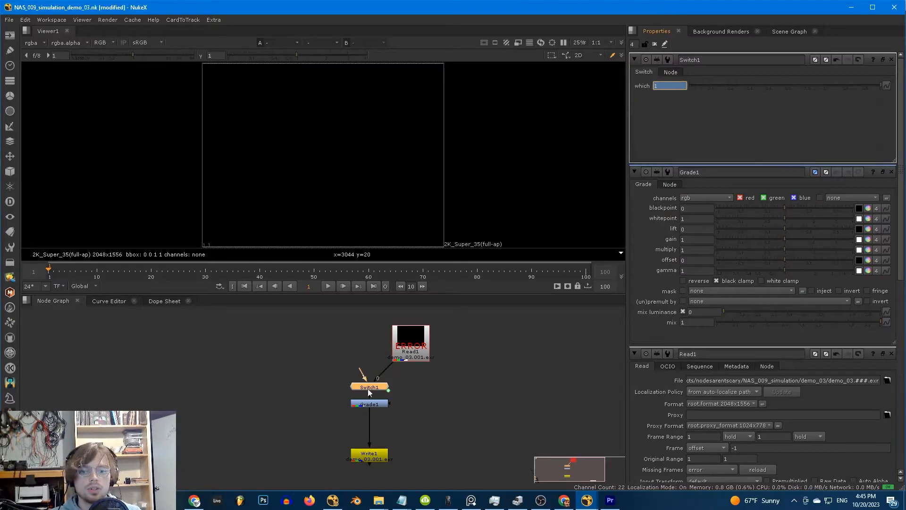
scroll(368, 389, up, 5)
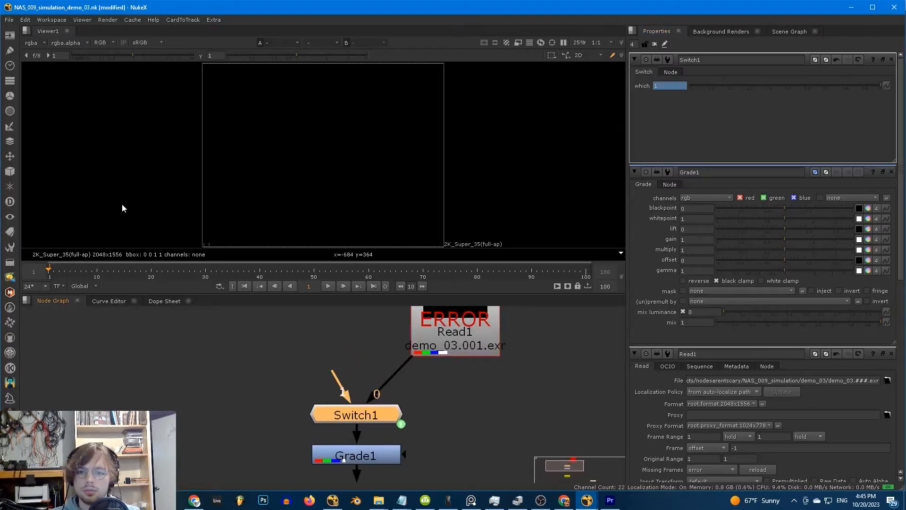
- Step to frame 2 and open Read1's properties
key(Right)
middle_drag(442, 372, 406, 427)
click(429, 375)
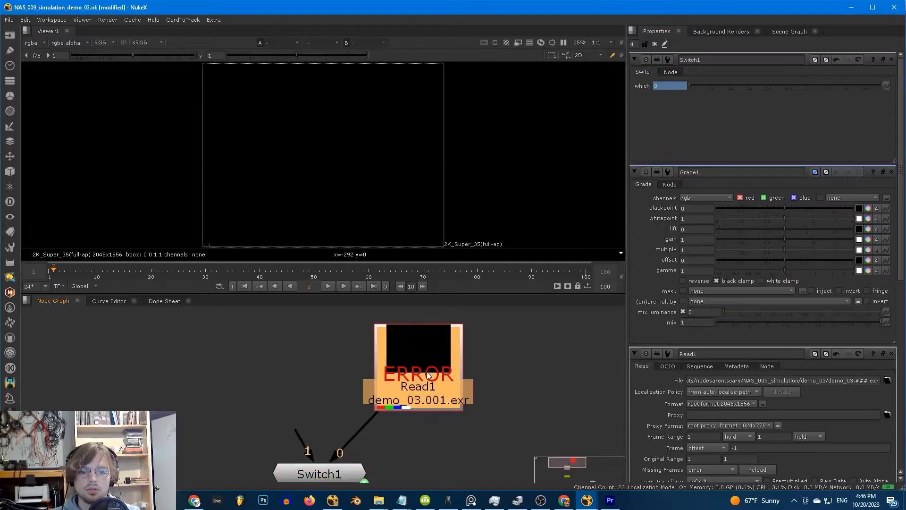
middle_drag(428, 375, 492, 350)
double_click(493, 350)
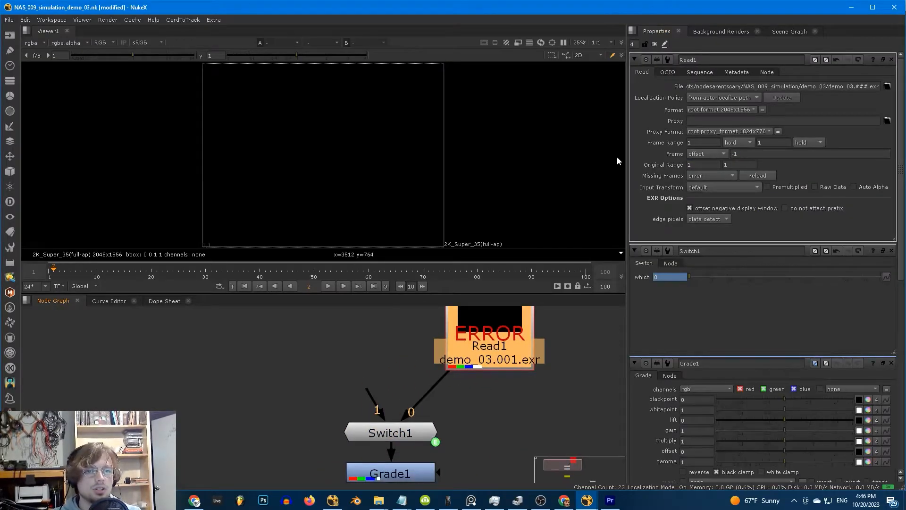
- Set Read1's Frame Range last to root.last_frame and Ctrl-drag it onto Original Range last
double_click(780, 145)
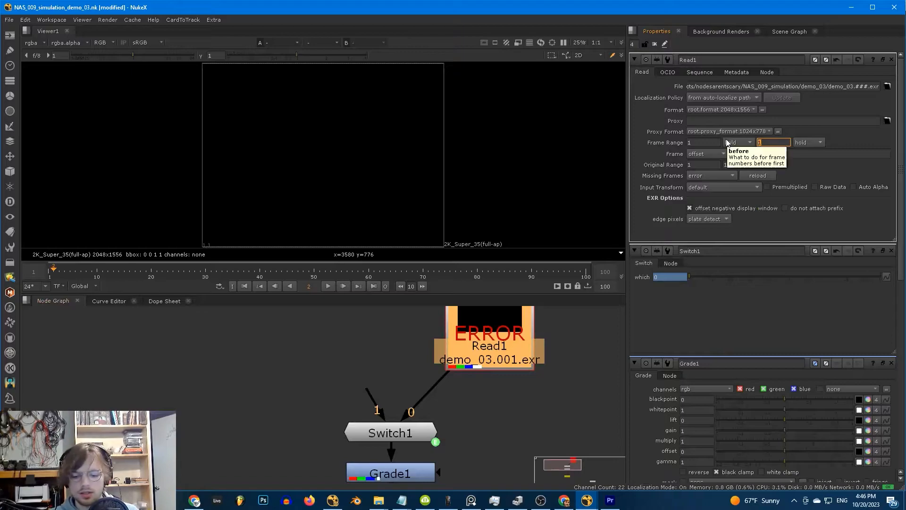
key(equal)
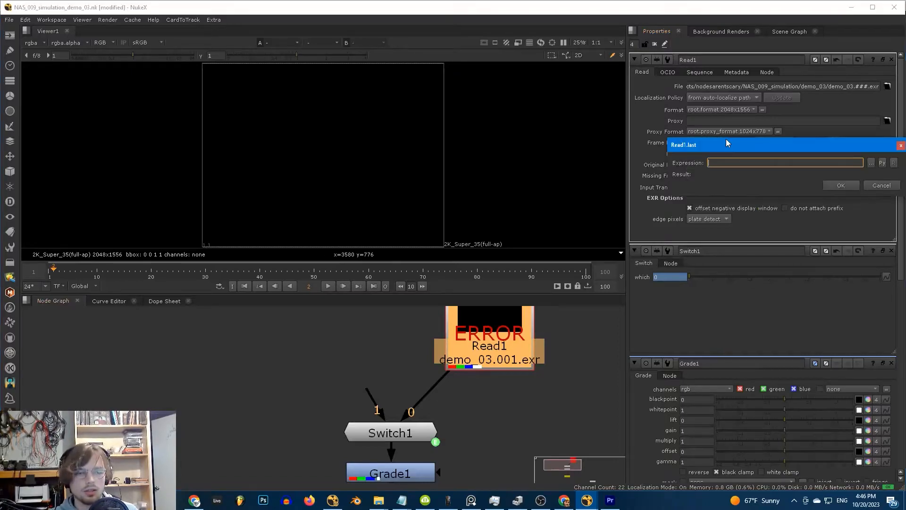
text(root.)
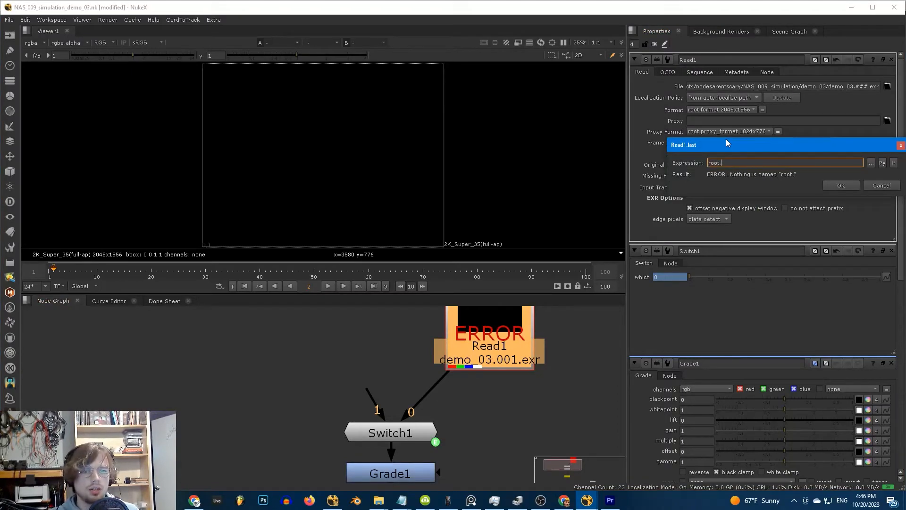
text(last_frame)
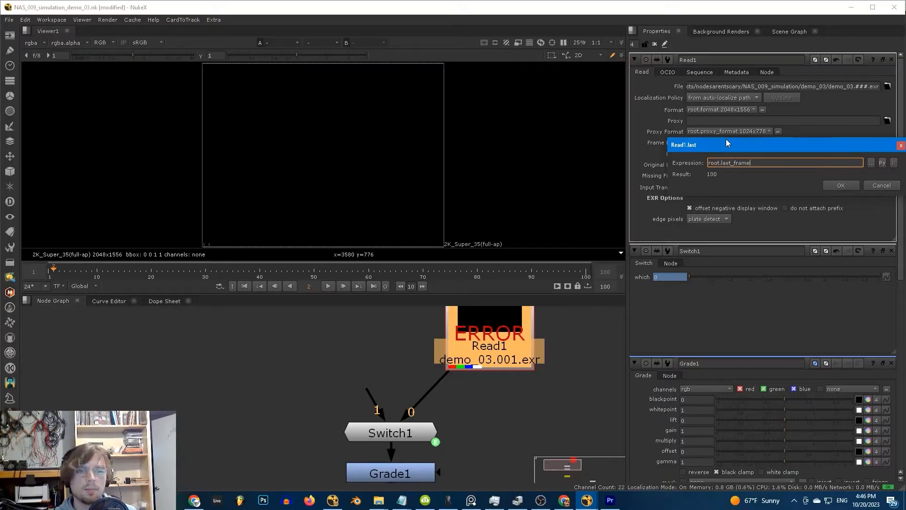
click(845, 186)
drag(778, 142, 737, 167)
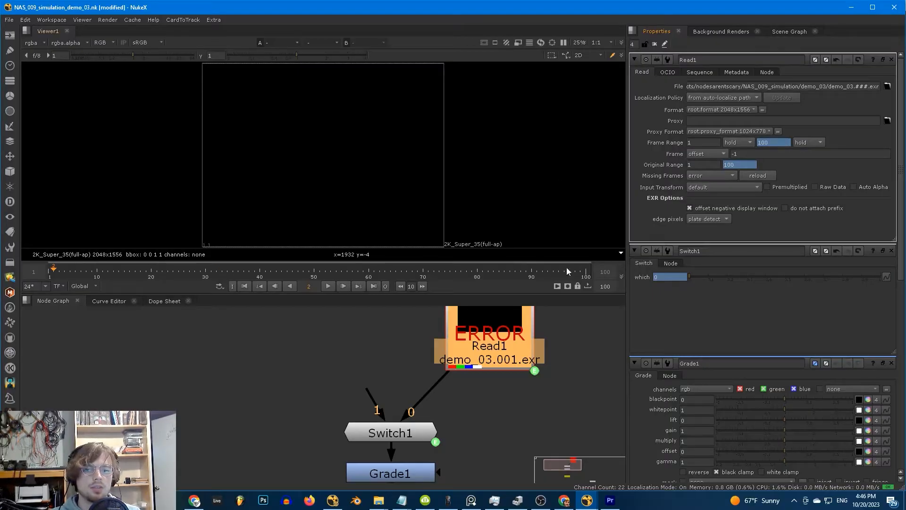
click(313, 366)
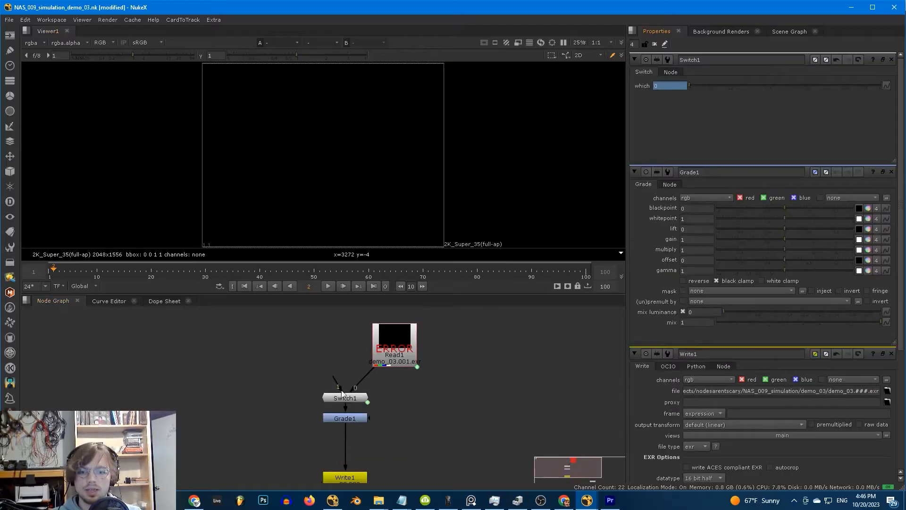
- On frame 1, add a Roto node feeding Switch1's input 1
scroll(342, 385, up, 1)
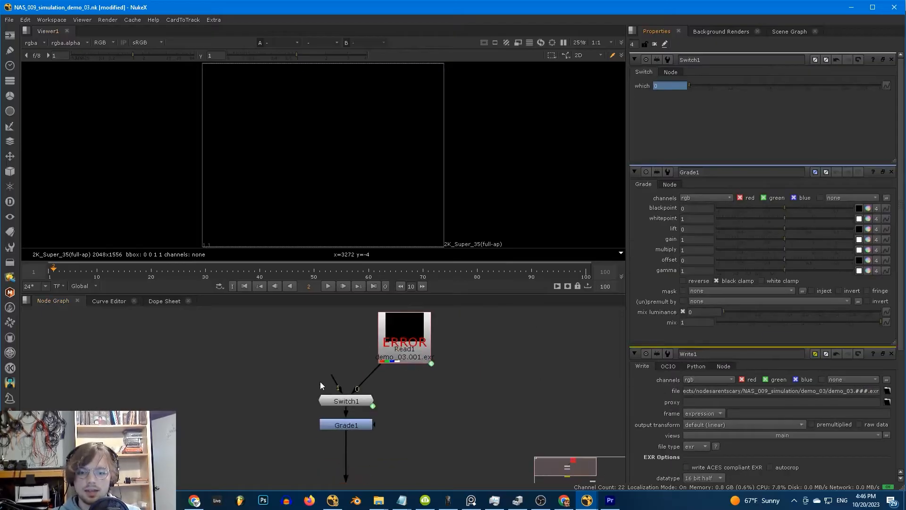
middle_drag(319, 395, 326, 414)
click(367, 416)
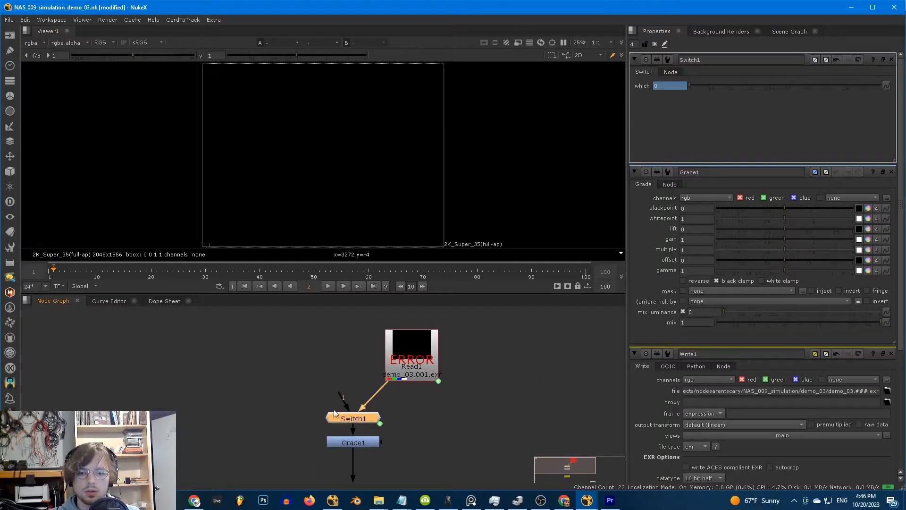
key(Left)
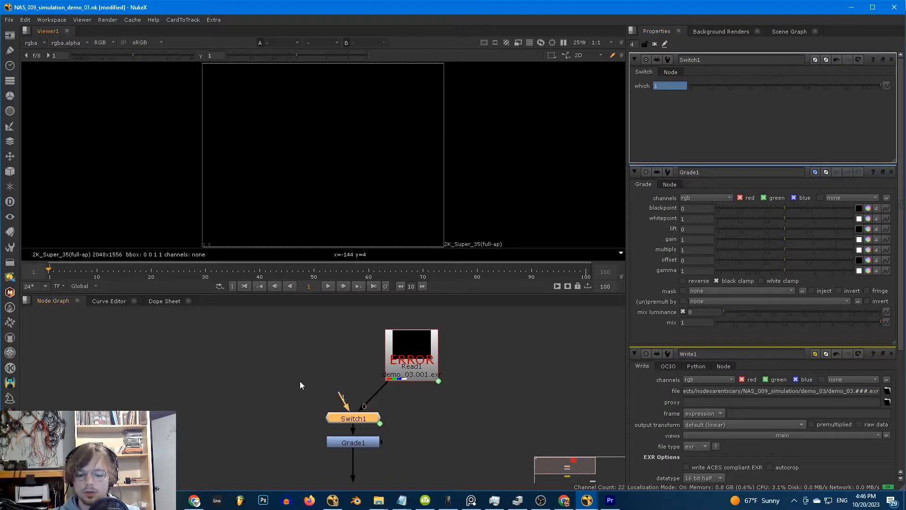
key(o)
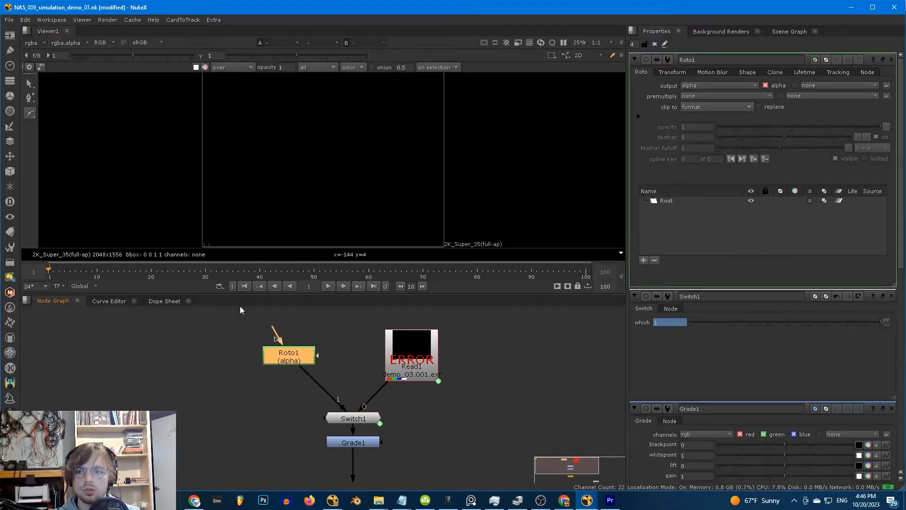
- Draw a small ellipse near the frame centre and set Roto1's output to rgba
right_click(33, 112)
click(61, 146)
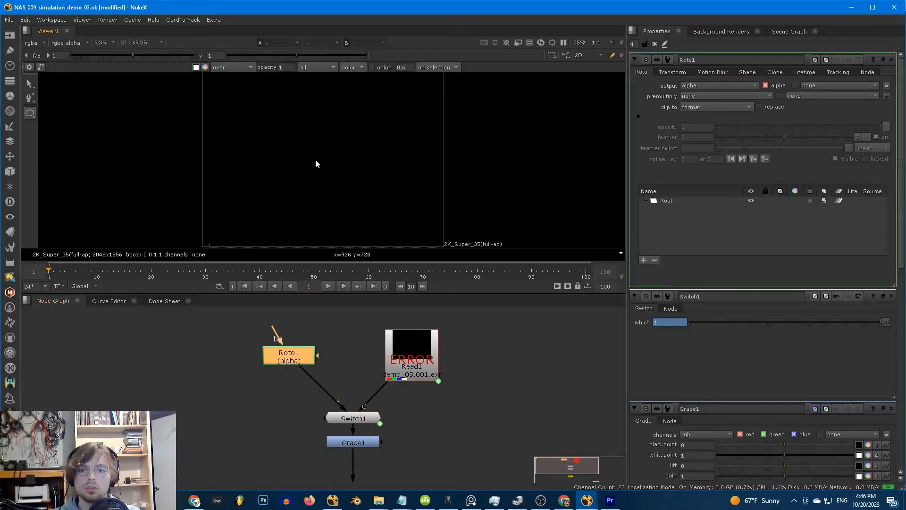
mouse_move(317, 152)
mouse_down()
mouse_move(336, 170)
mouse_move(330, 151)
mouse_up()
click(668, 73)
click(641, 72)
click(717, 86)
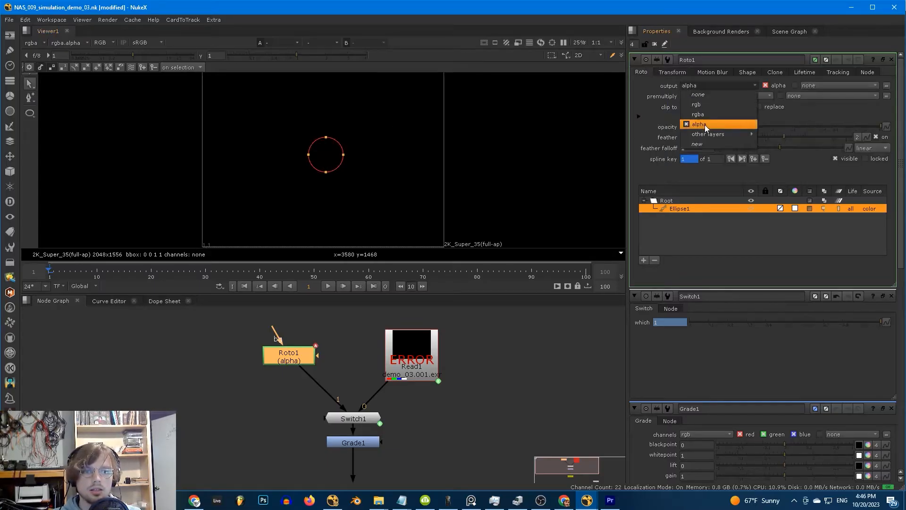
click(697, 114)
scroll(330, 202, down, 1)
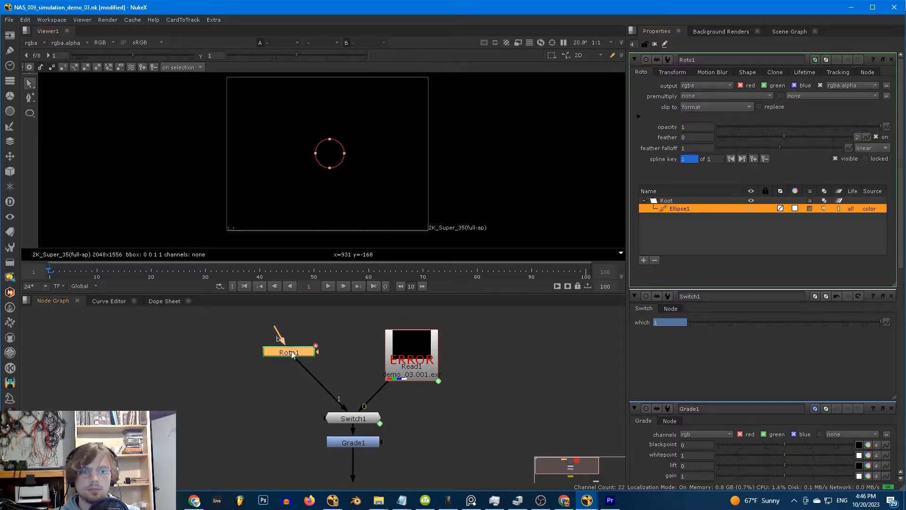
- View Roto1 and then Switch1 on frame 2, and bring Write1 into view
key(1)
click(891, 60)
click(891, 60)
click(891, 60)
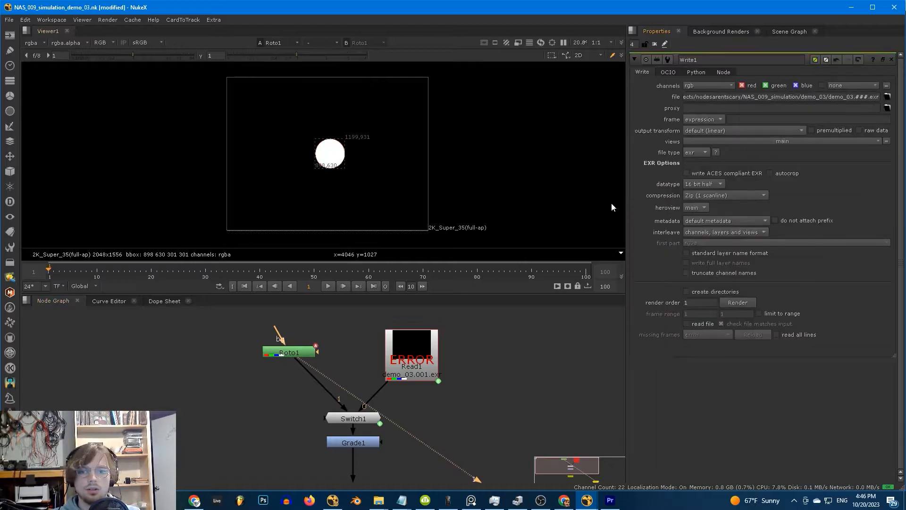
click(366, 418)
key(1)
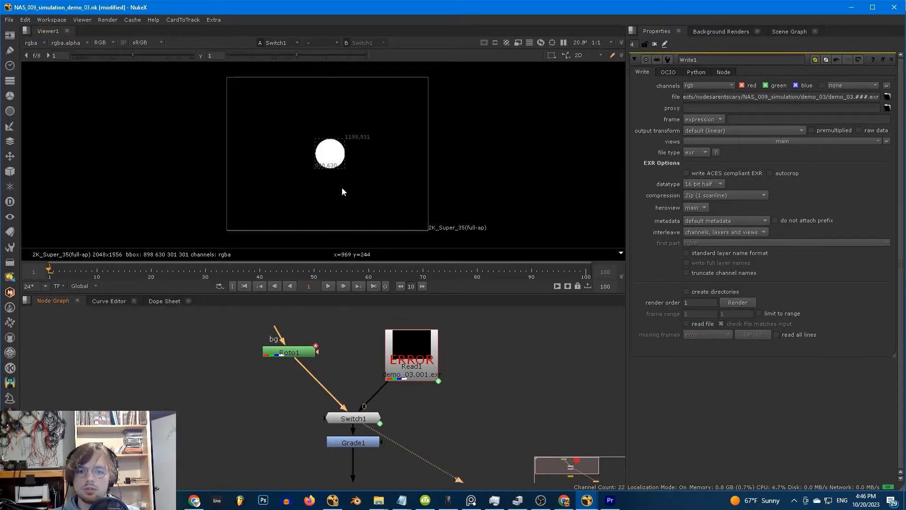
scroll(343, 191, up, 1)
key(Right)
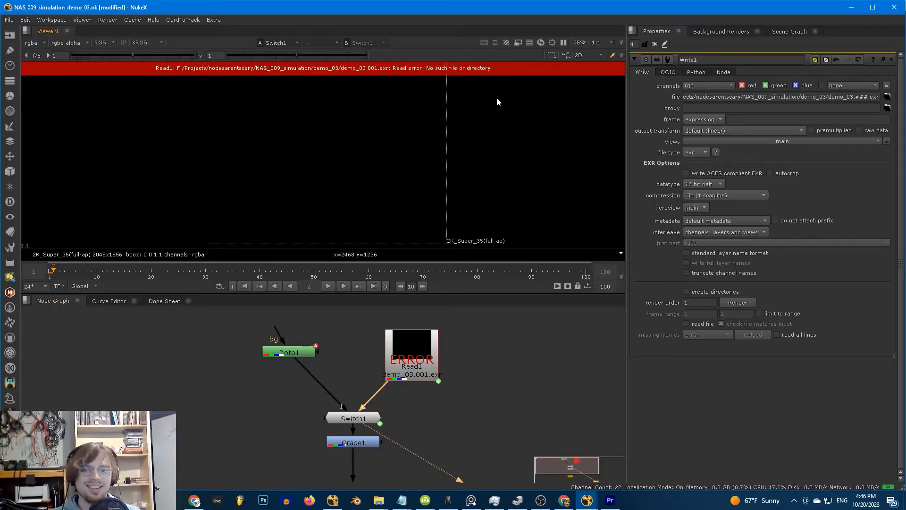
scroll(380, 424, up, 1)
middle_drag(380, 424, 403, 347)
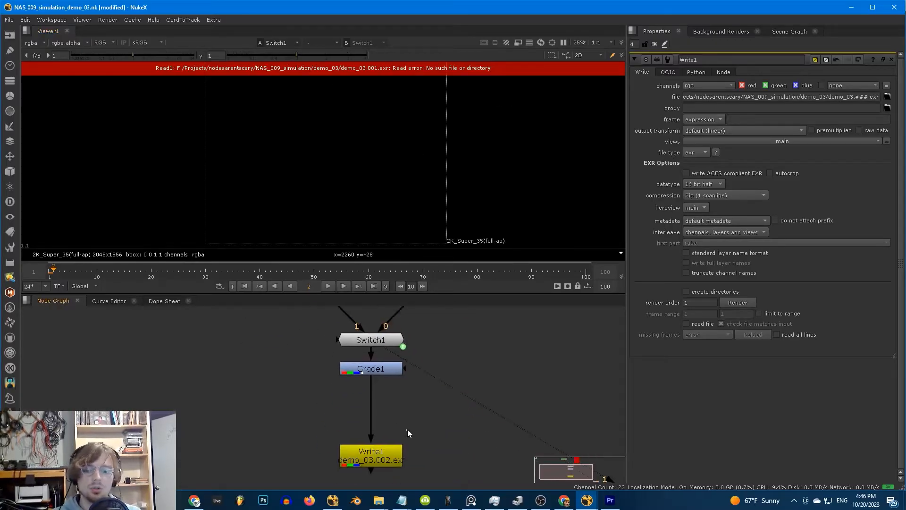
- Render Write1 over the global 1-100 range, allowing missing directories to be created
click(380, 460)
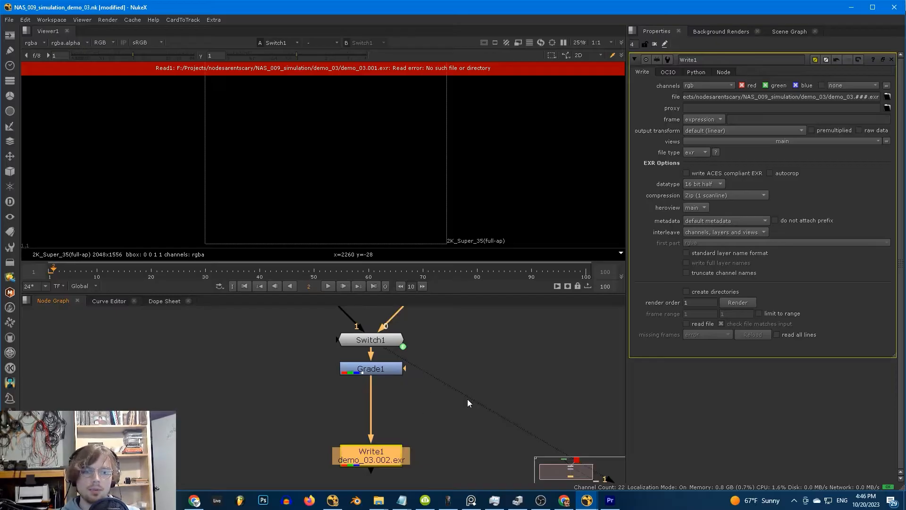
click(687, 292)
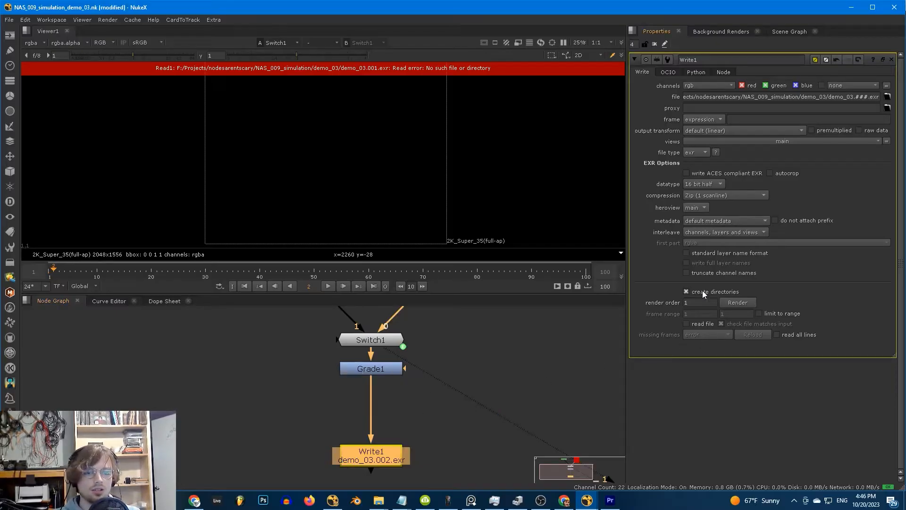
click(737, 302)
click(441, 224)
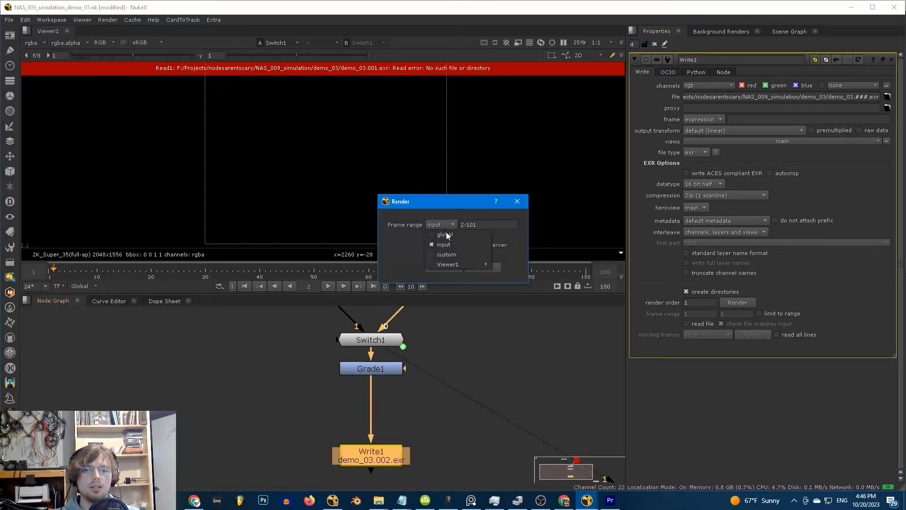
click(446, 235)
click(446, 267)
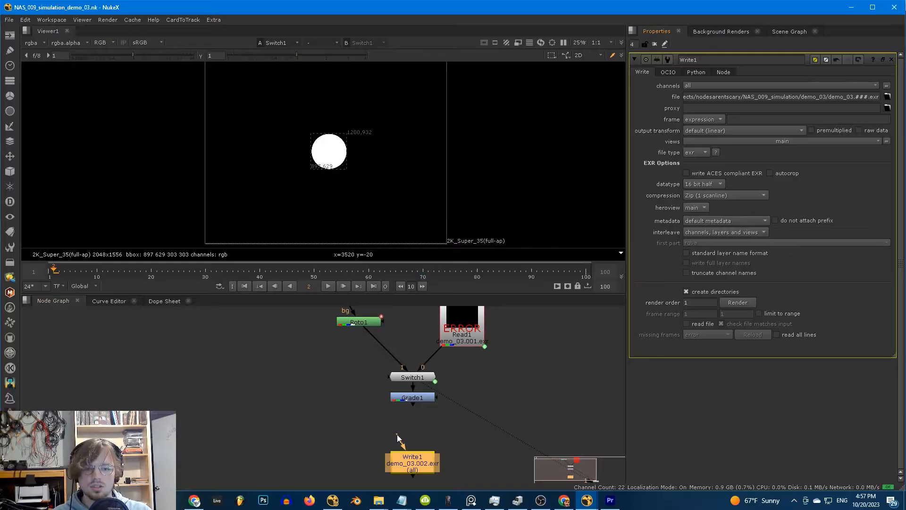
- Connect Write1 to Roto1, keep all channels, and re-render frames 1-100
drag(399, 437, 359, 321)
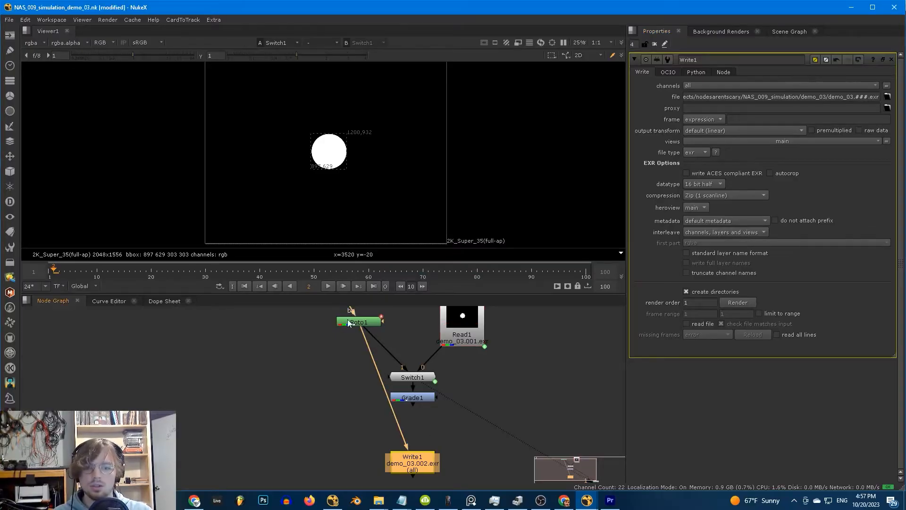
click(697, 86)
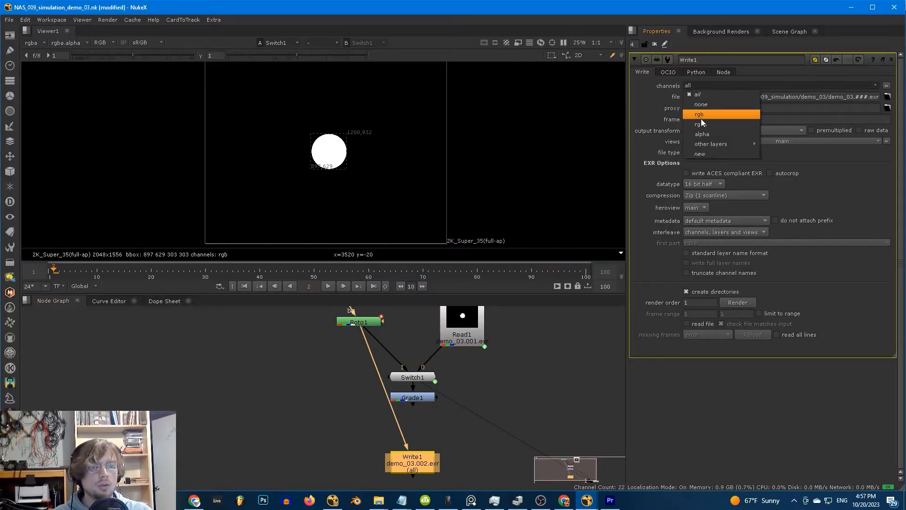
click(701, 94)
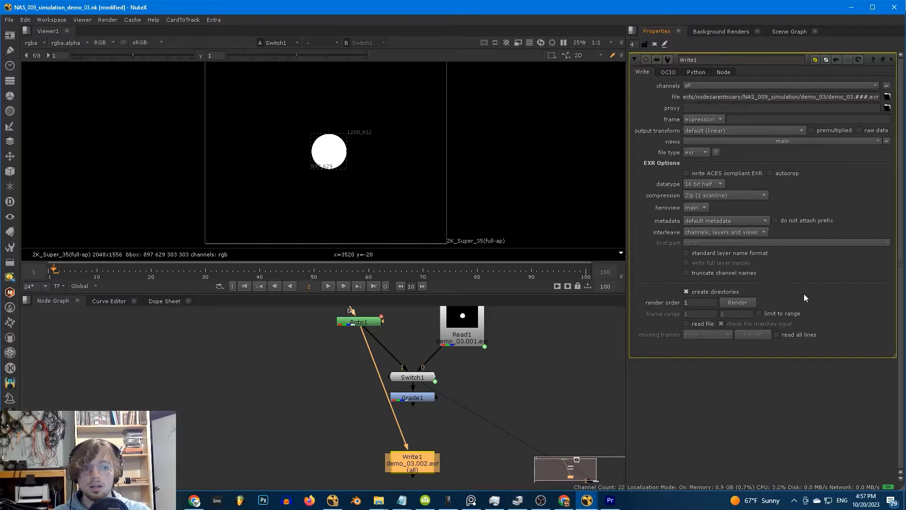
click(743, 304)
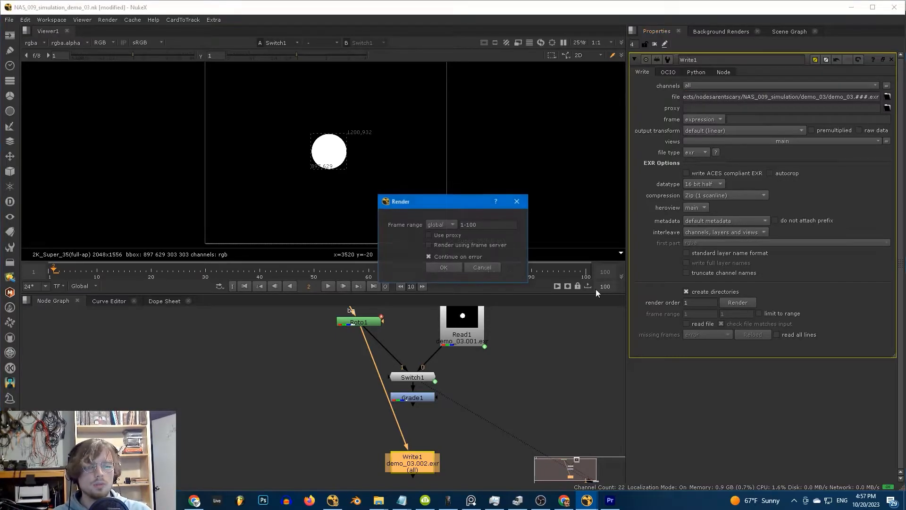
click(454, 267)
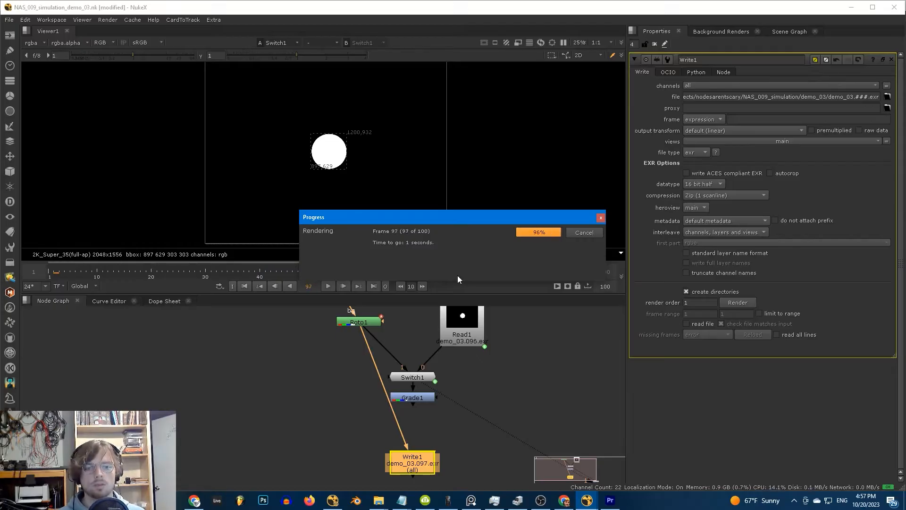
double_click(449, 338)
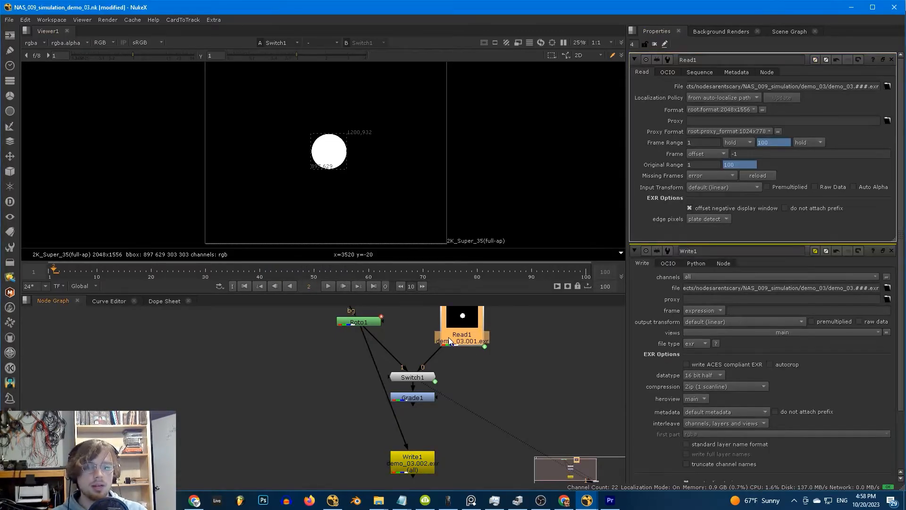
- Reconnect Write1's input to Grade1 and close all open settings panels
drag(366, 336, 413, 397)
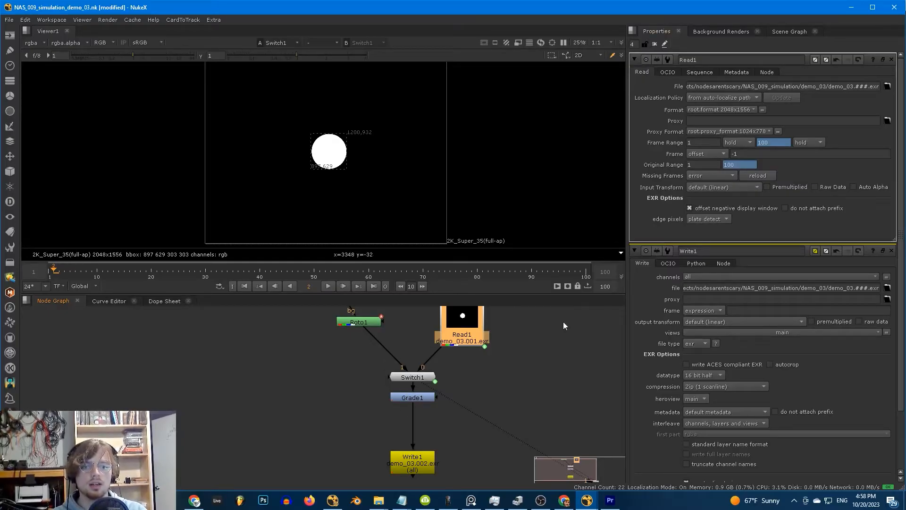
click(457, 390)
click(414, 467)
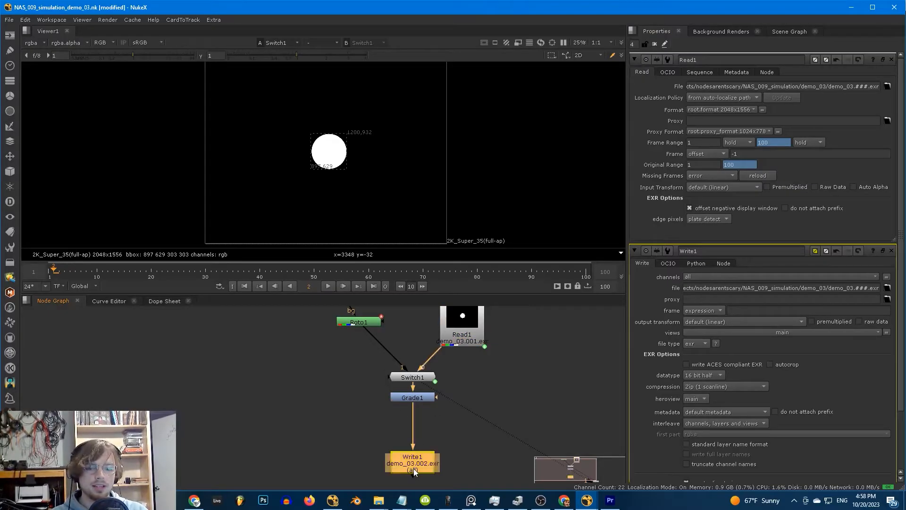
click(462, 333)
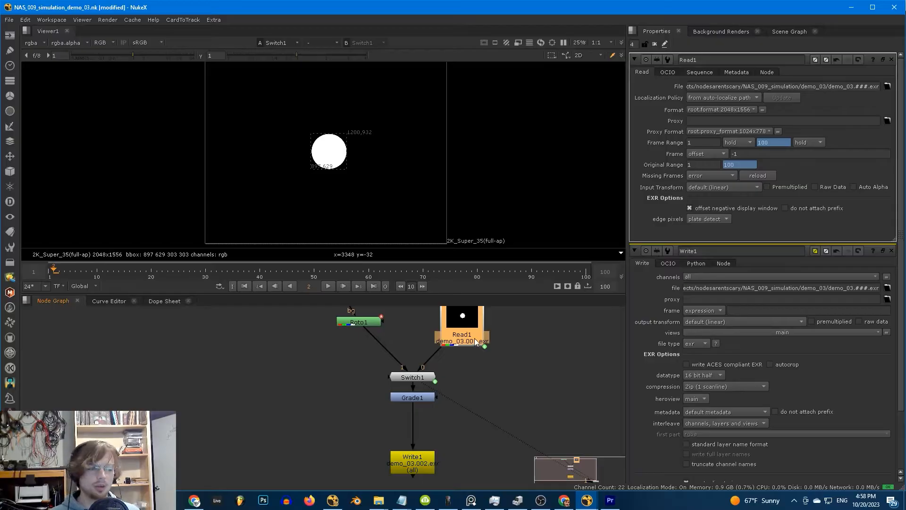
click(477, 379)
key(ctrl+shift+a)
middle_drag(477, 380, 462, 381)
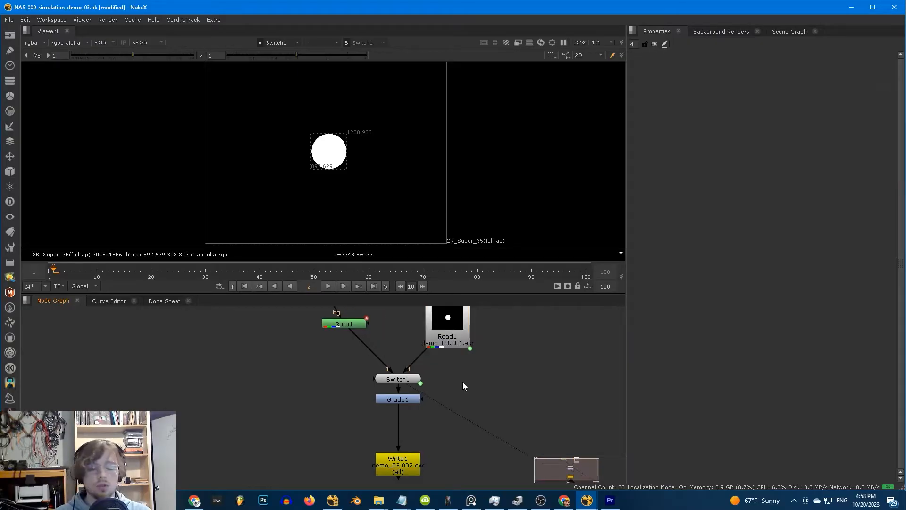
- Open Grade1's settings, then delete the Grade1 node
click(411, 401)
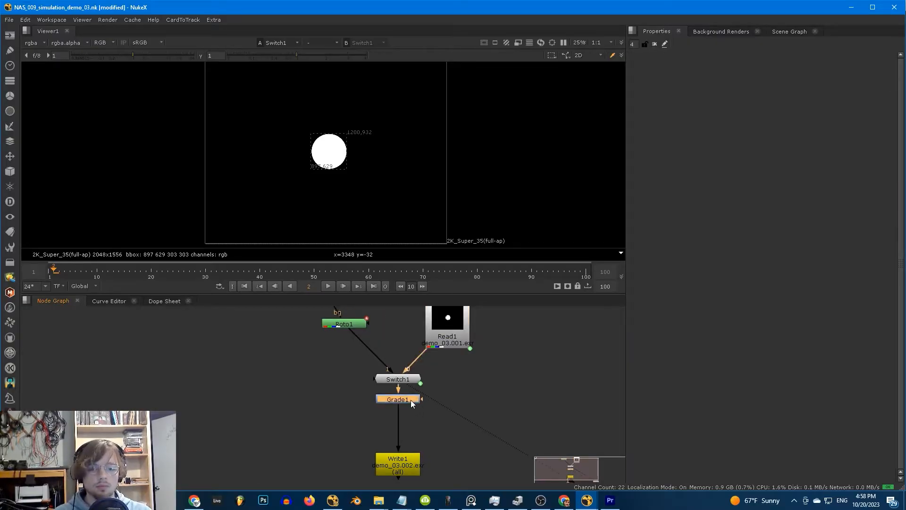
scroll(412, 401, up, 2)
double_click(406, 400)
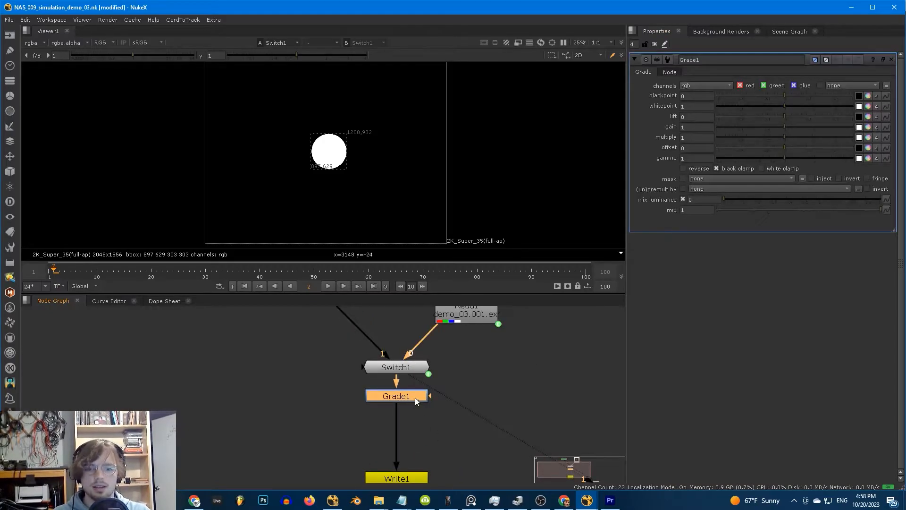
key(Delete)
- Insert a Transform node between Switch1 and Write1 with translate y set to 5
click(361, 397)
key(t)
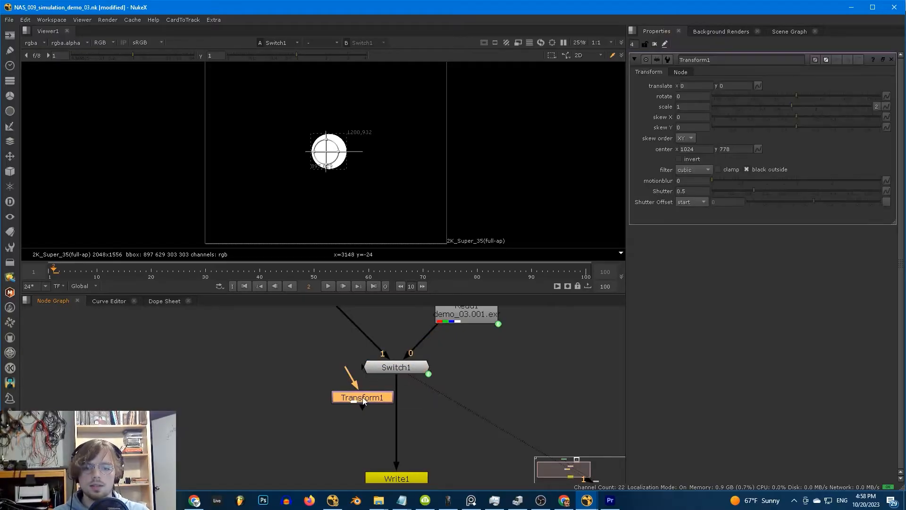
drag(361, 397, 392, 406)
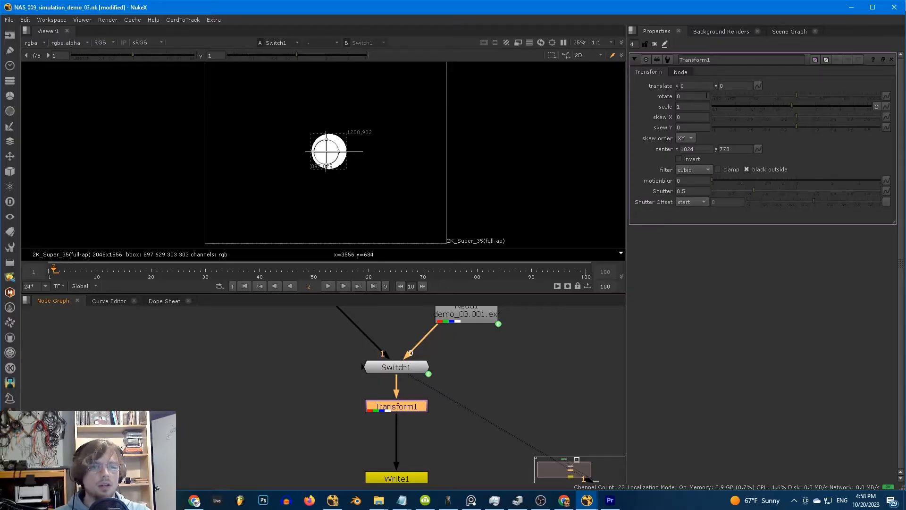
click(732, 86)
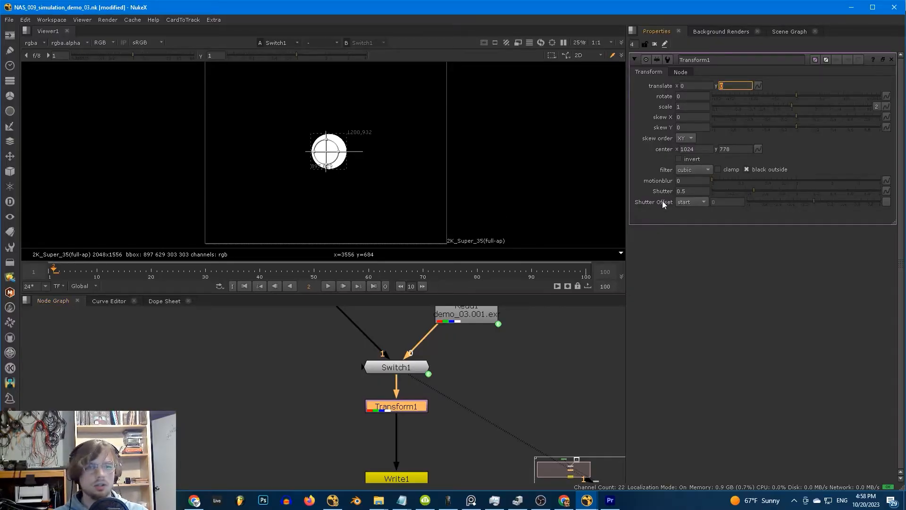
text(5)
click(572, 359)
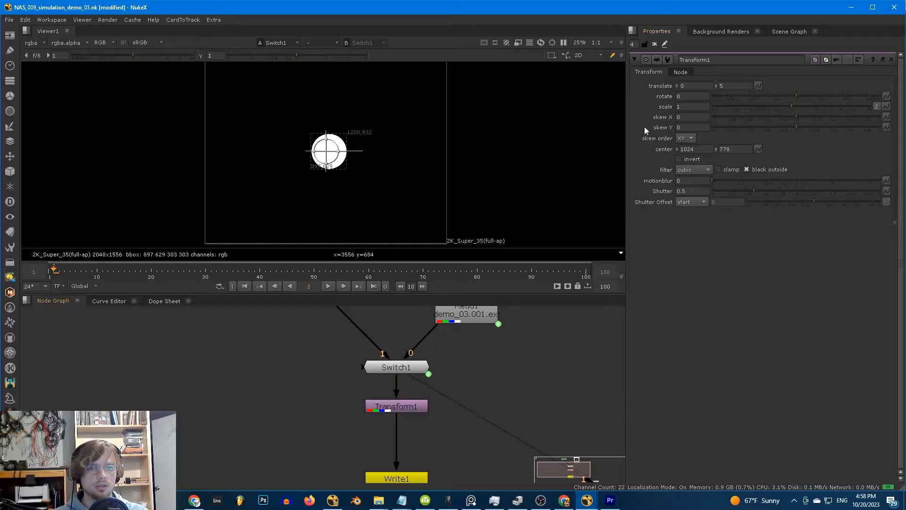
- View Transform1's output, toggling it off and back on to compare
click(416, 403)
key(1)
key(d)
key(d)
scroll(336, 139, up, 2)
key(d)
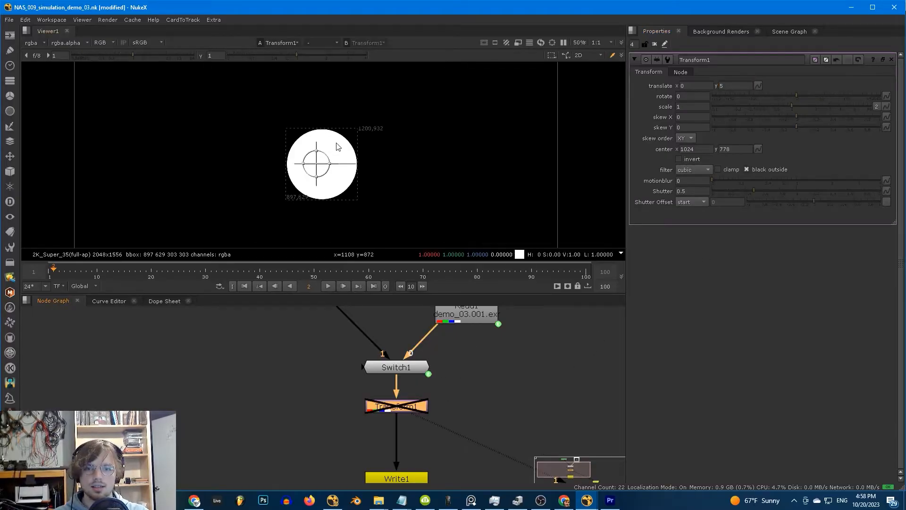
key(d)
key(d)
key(d)
click(474, 355)
- Reload Read1's sequence from disk and open Write1's settings
scroll(496, 340, down, 2)
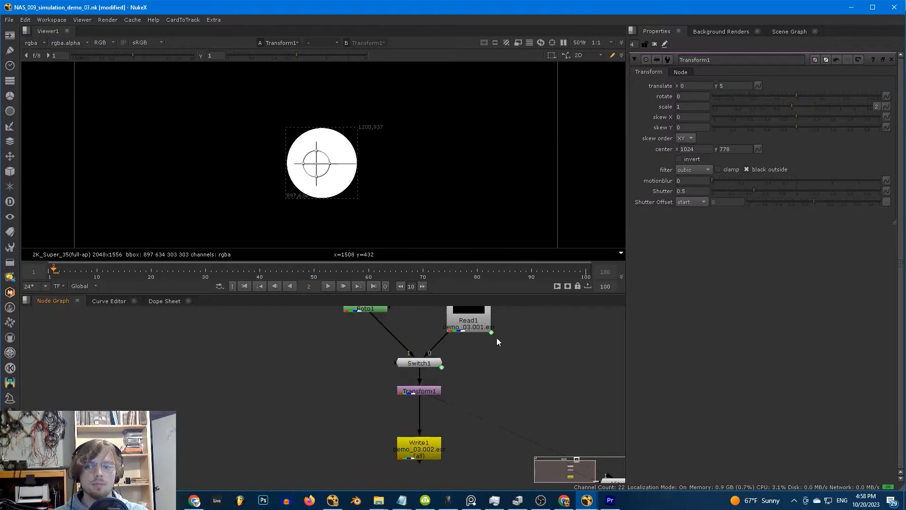
middle_drag(491, 345, 462, 334)
double_click(460, 332)
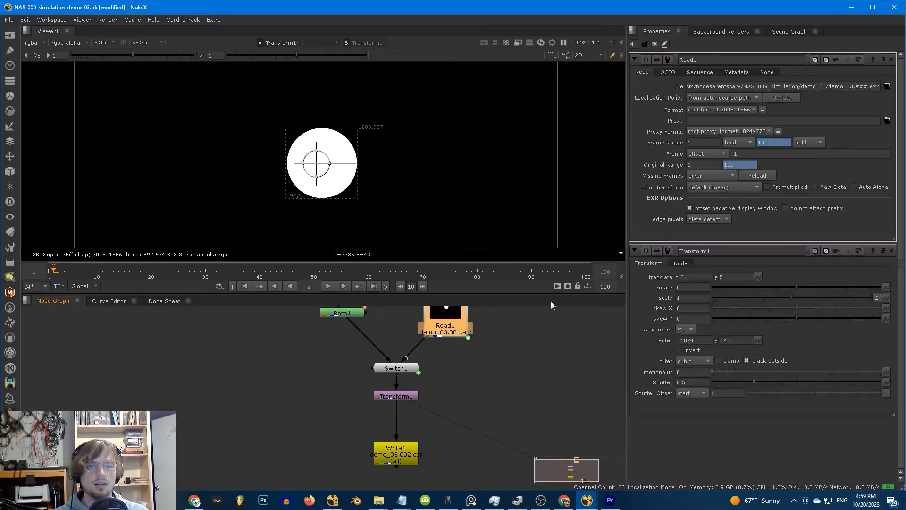
click(767, 178)
middle_drag(366, 445, 368, 412)
double_click(398, 424)
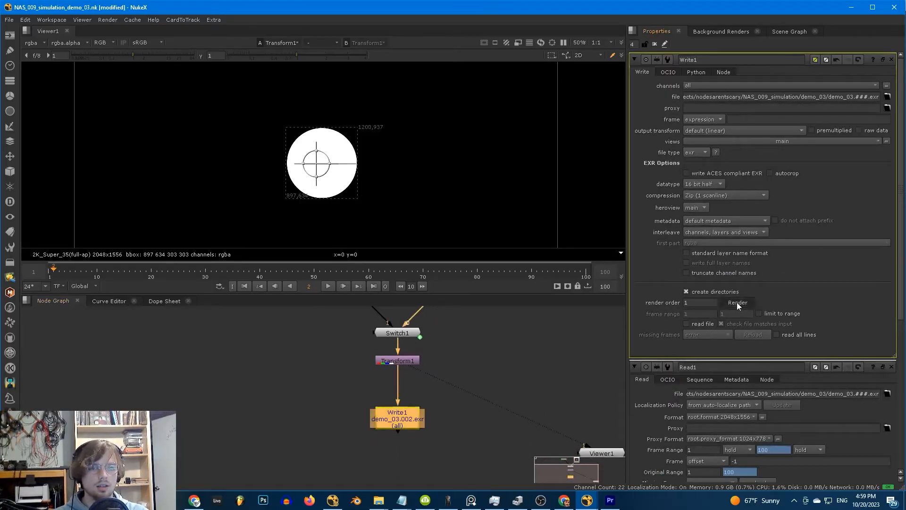
- Render Write1 over frames 1–100 and play the result back through Read1
click(737, 302)
click(447, 267)
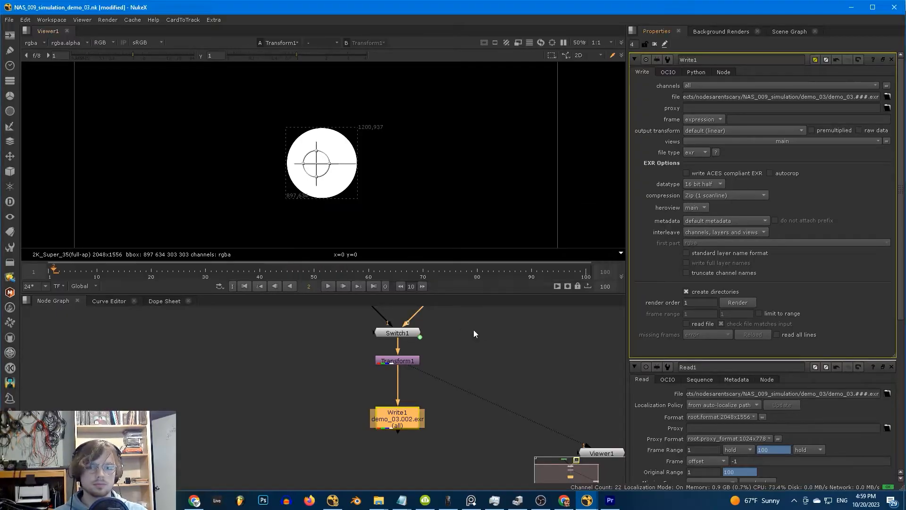
middle_drag(474, 329, 438, 415)
click(426, 379)
key(1)
key(l)
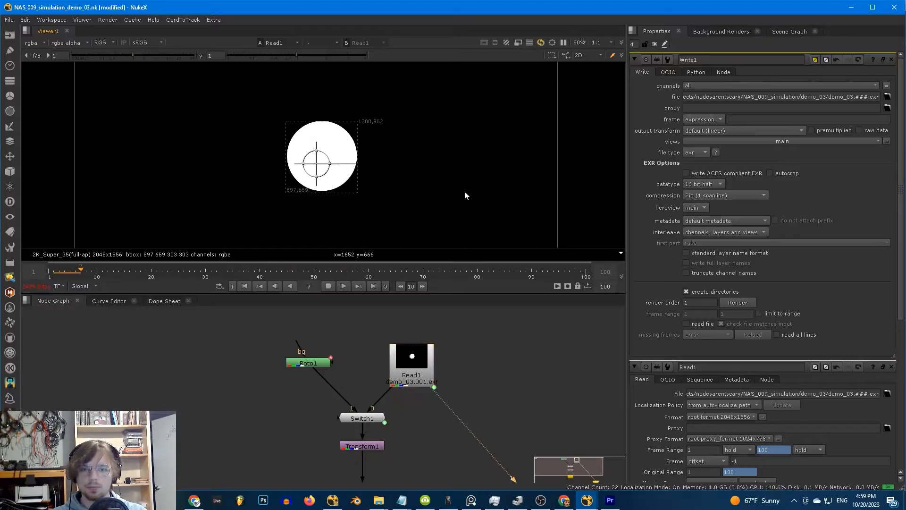
scroll(429, 178, down, 3)
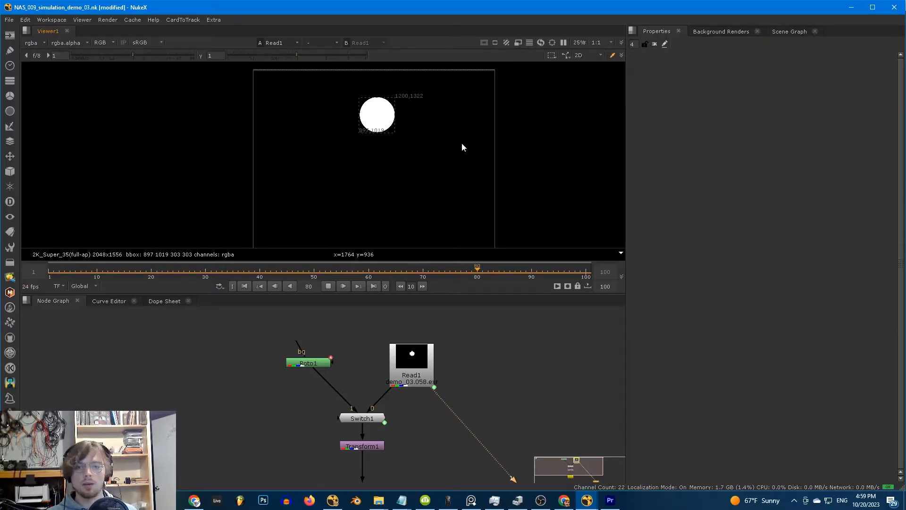
key(k)
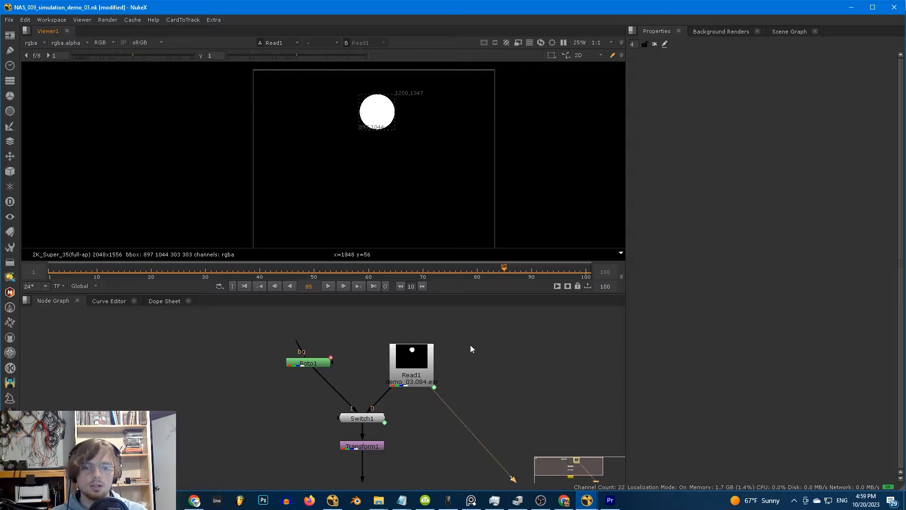
- Read in the demo_03.###.exr sequence (frames 1–100) from the file browser
middle_drag(484, 368, 462, 347)
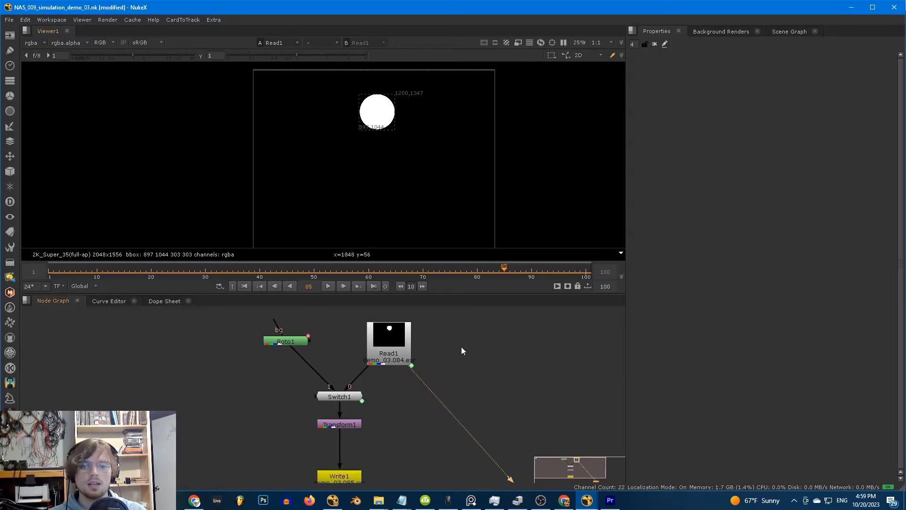
click(491, 383)
middle_drag(493, 389, 447, 378)
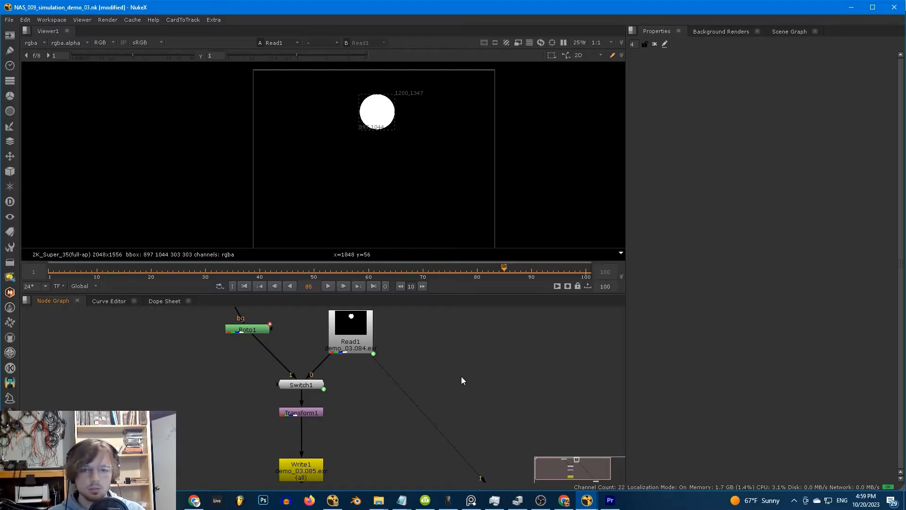
click(359, 326)
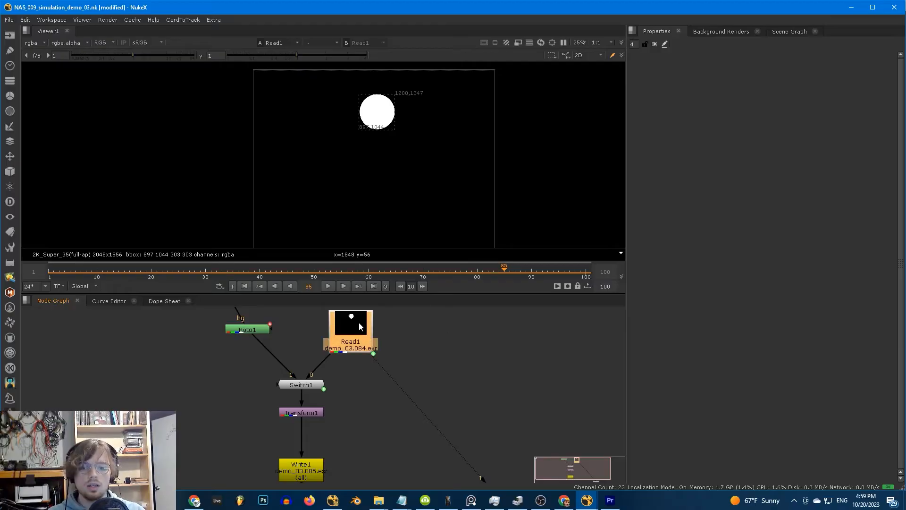
click(427, 372)
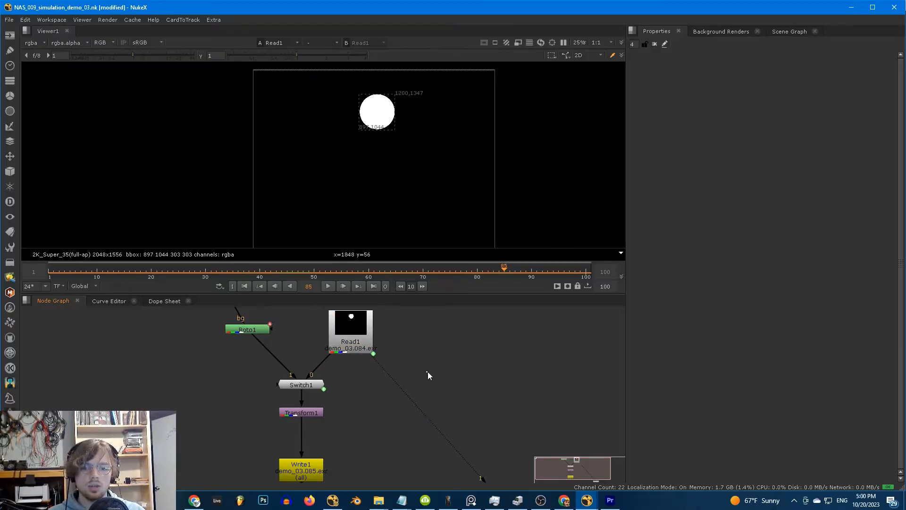
key(r)
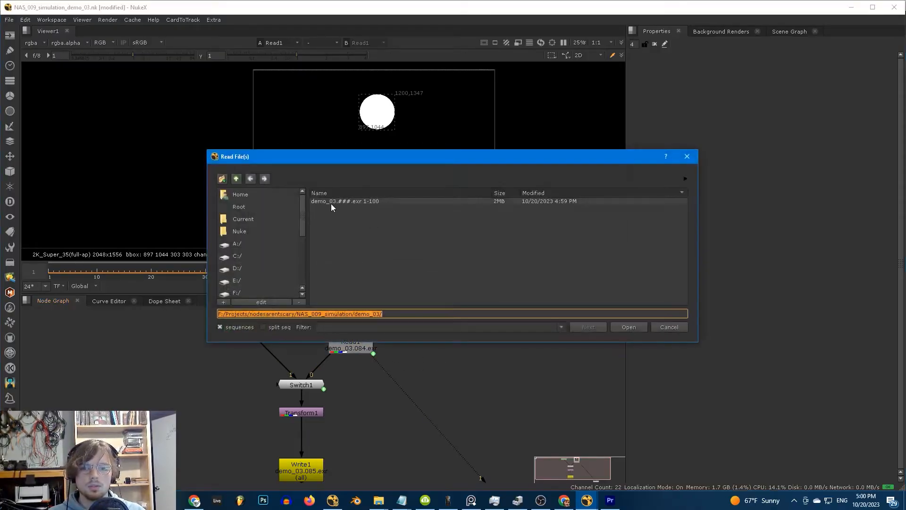
double_click(340, 203)
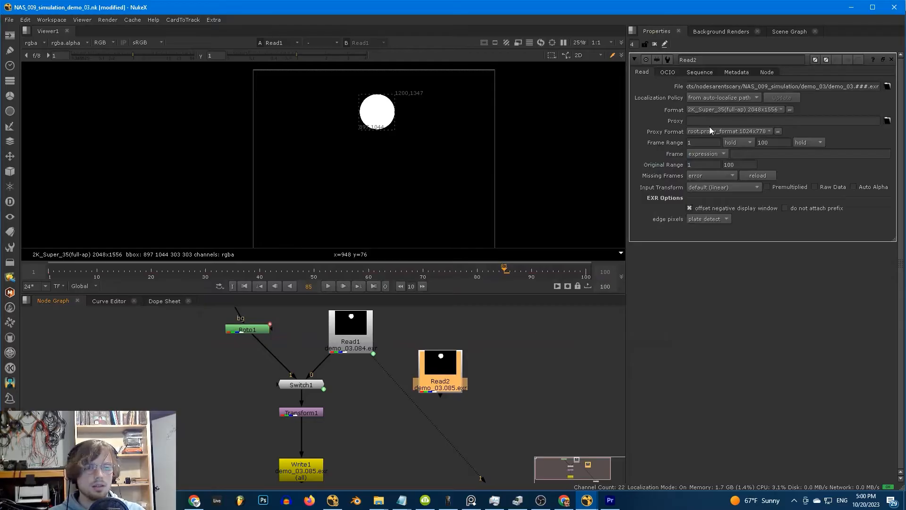
- Check Read2's colour settings, move Read2 lower in the graph and view its output
click(672, 72)
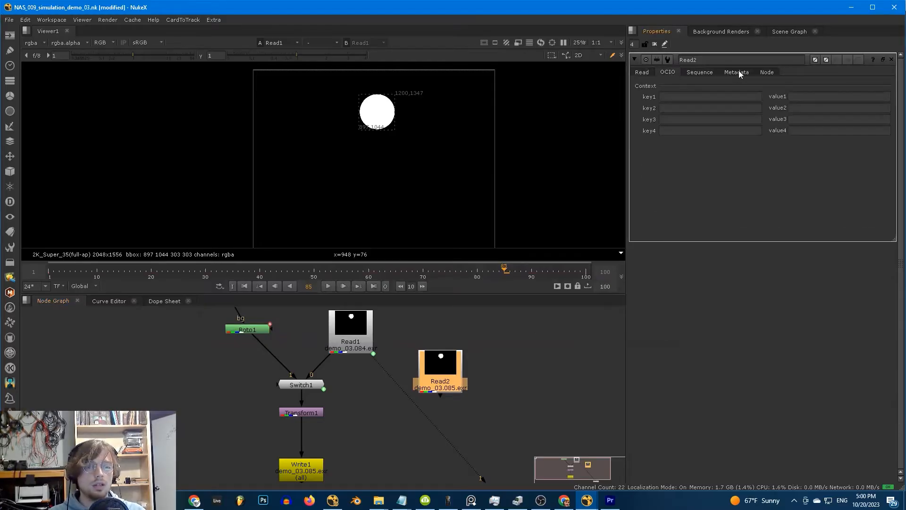
click(645, 72)
drag(443, 371, 443, 378)
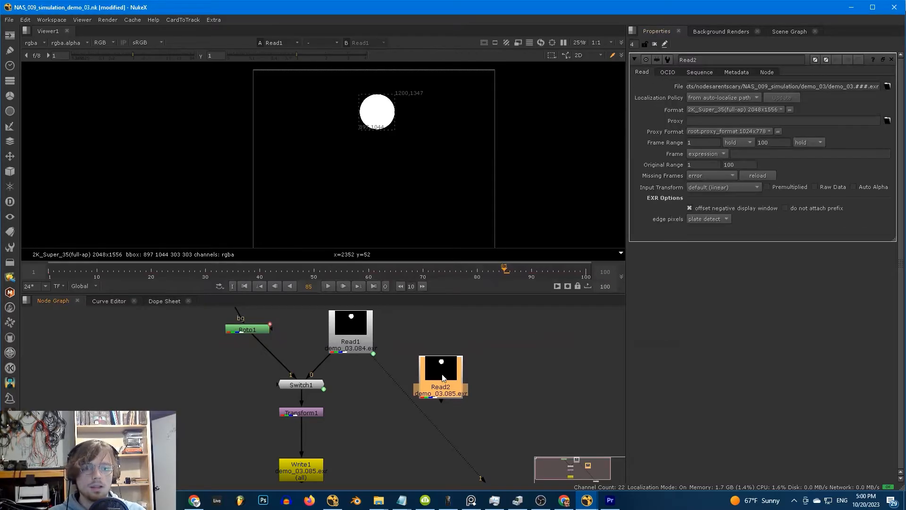
key(1)
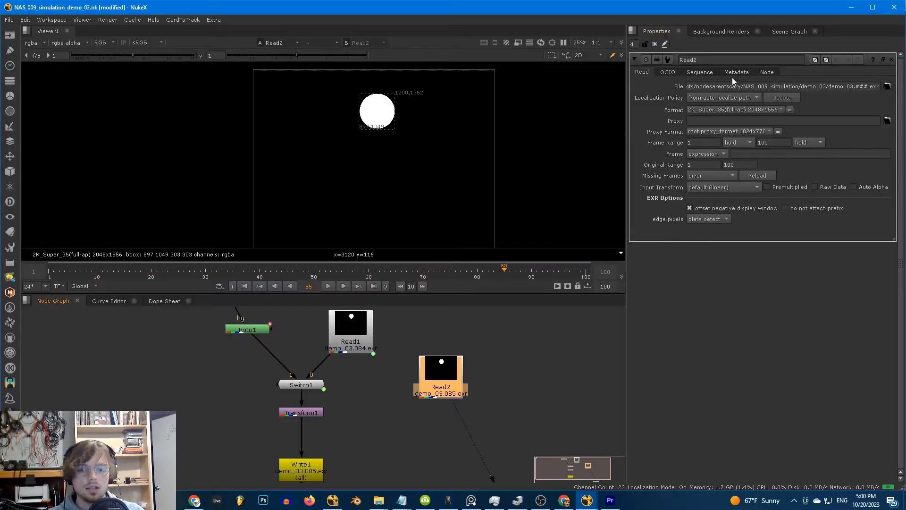
drag(454, 376, 453, 387)
middle_drag(516, 365, 518, 356)
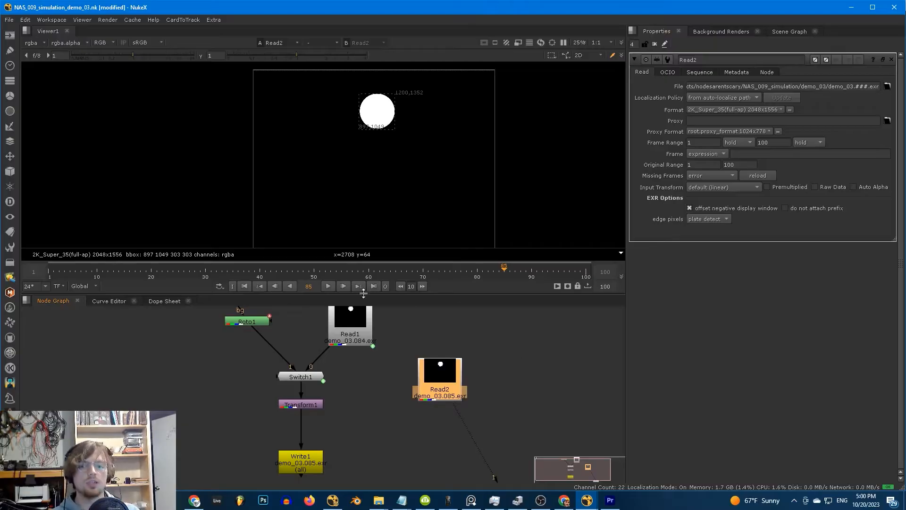
- Inspect Read1's and Write1's settings, close Write1, and reopen Read2's properties
double_click(338, 332)
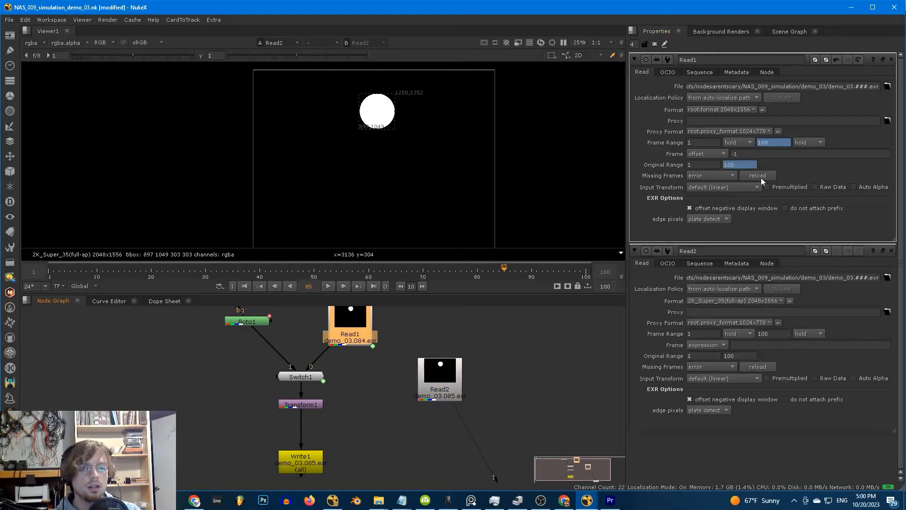
middle_drag(326, 449, 331, 434)
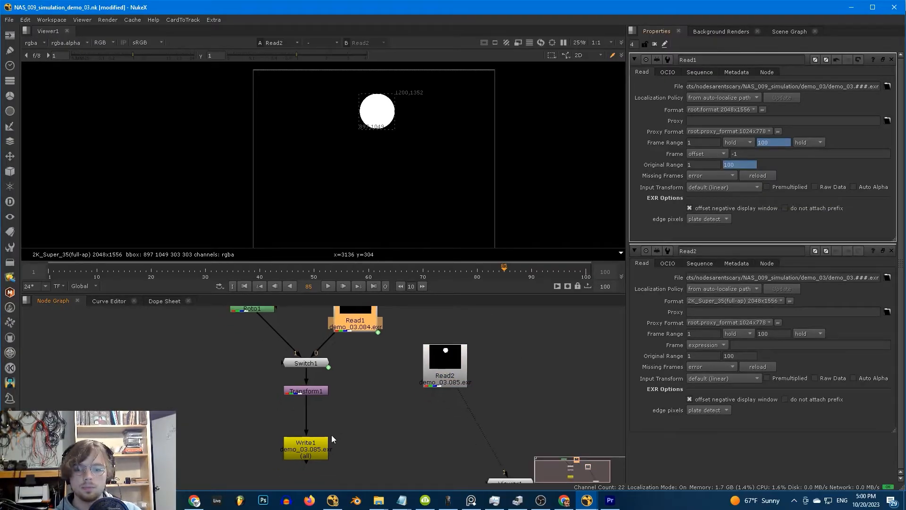
double_click(309, 445)
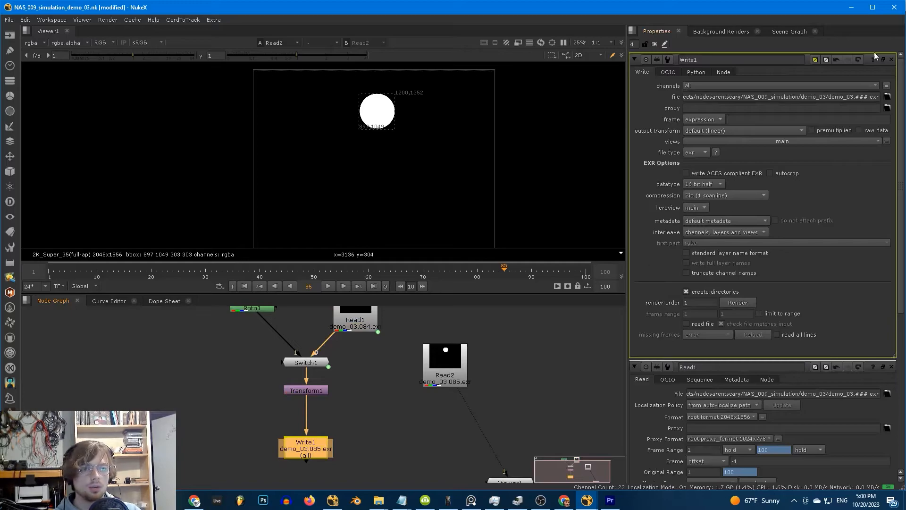
click(890, 60)
double_click(432, 357)
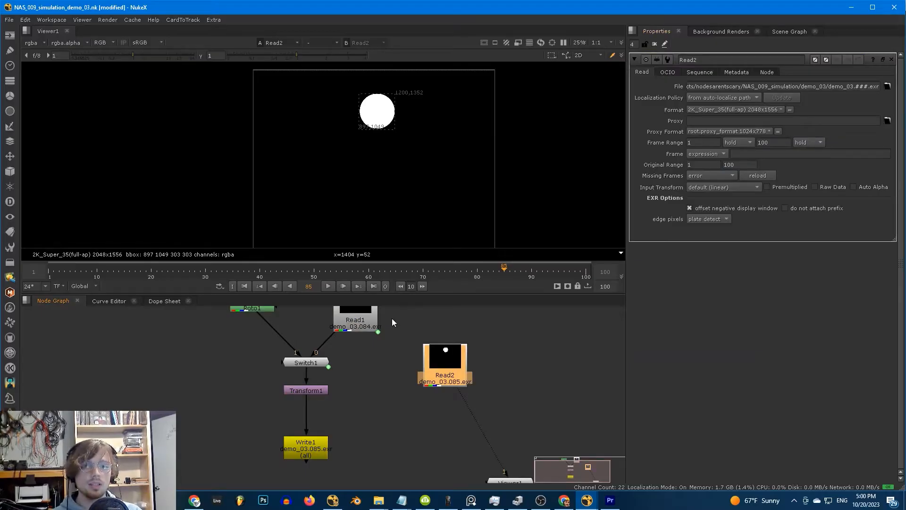
- Compare Read1's settings alongside Read2's, then close Read1 so only Read2 remains
click(370, 323)
middle_drag(375, 324, 377, 359)
scroll(376, 359, down, 1)
double_click(369, 353)
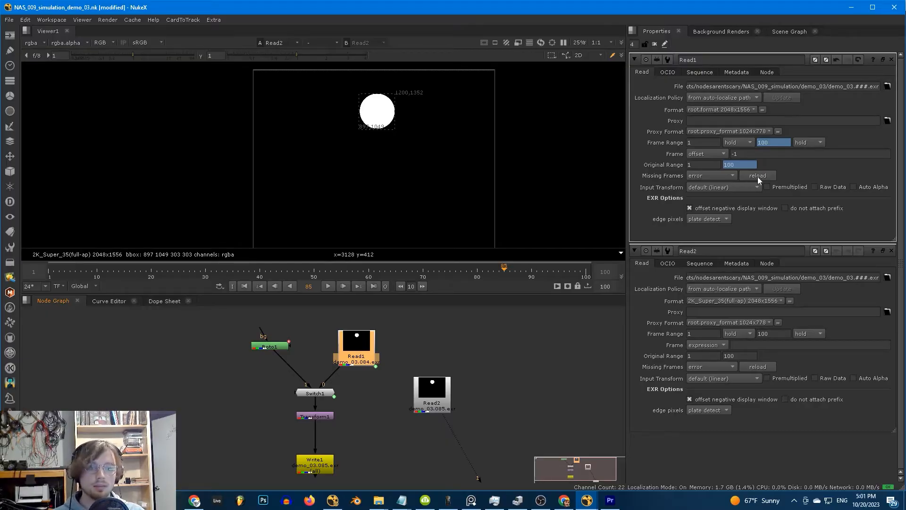
double_click(439, 386)
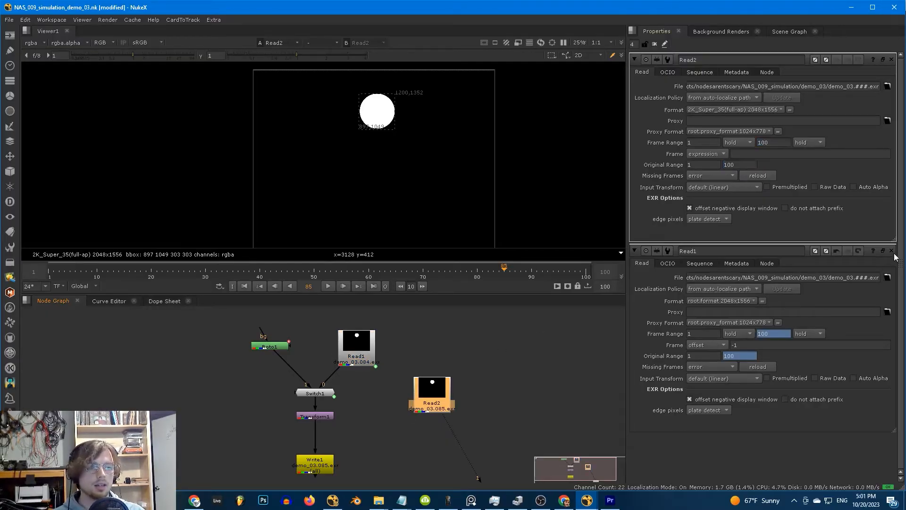
click(891, 250)
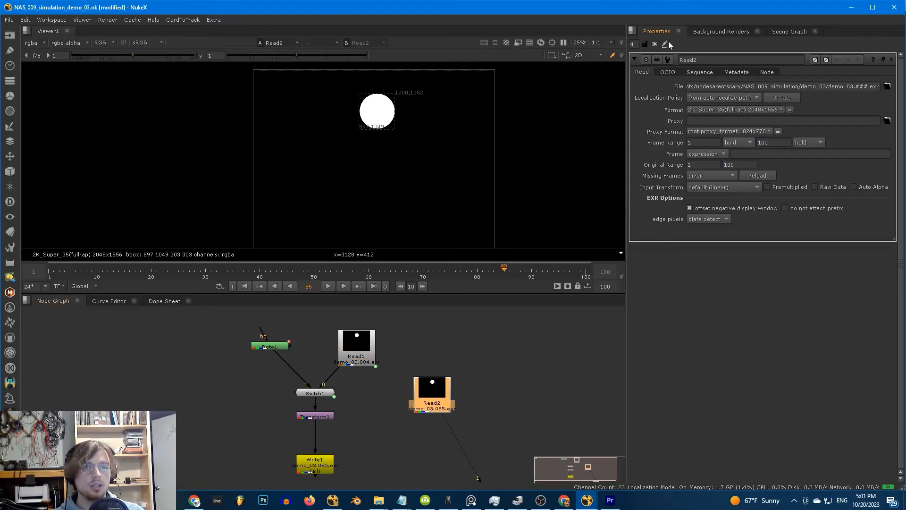
- Add a Python Script Button to Read2 named 'simulate' with the label 'Simulate!'
click(666, 44)
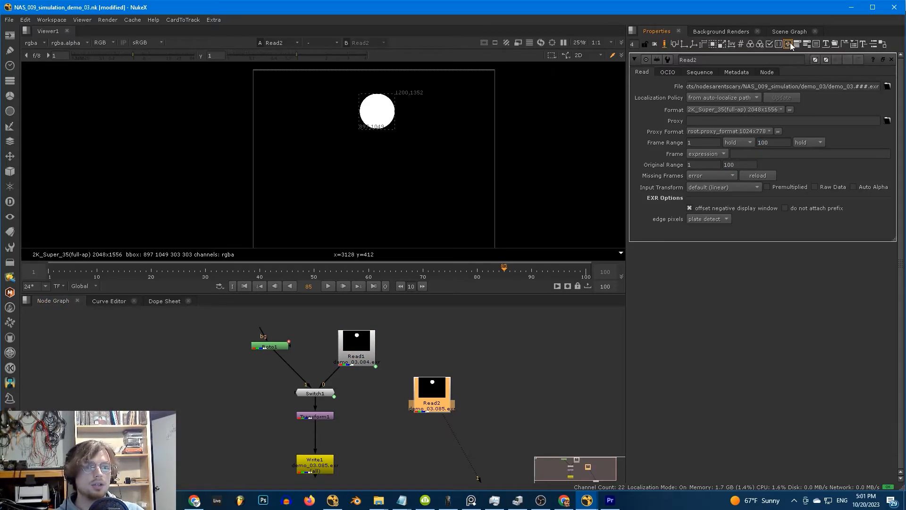
drag(791, 45, 786, 71)
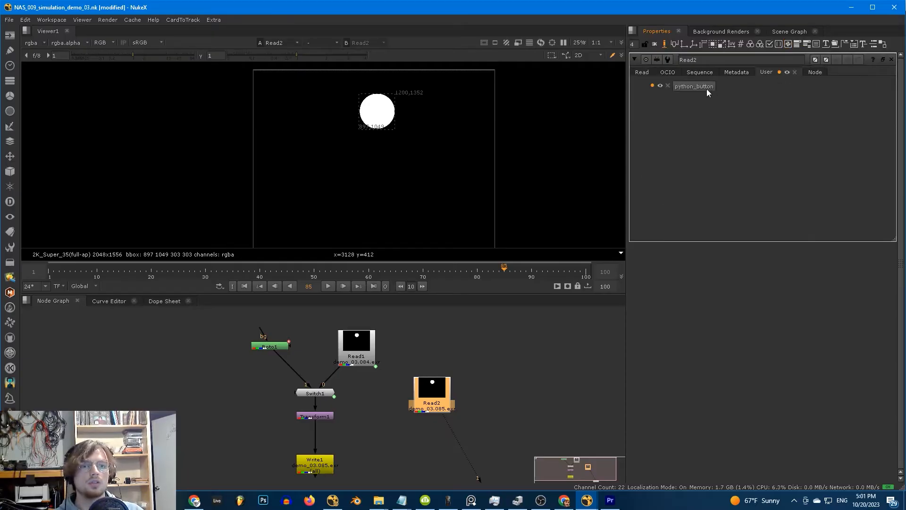
click(652, 86)
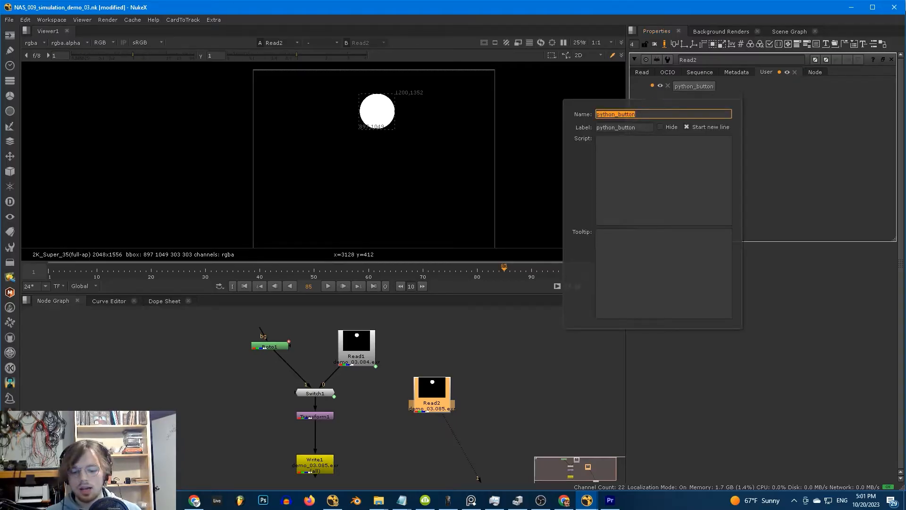
text(simulate)
key(Tab)
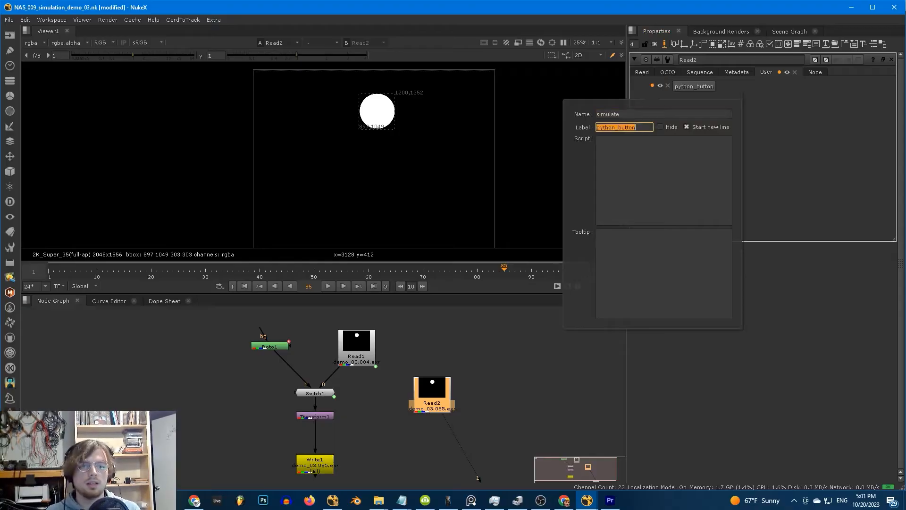
text(Simale)
key(BackSpace)
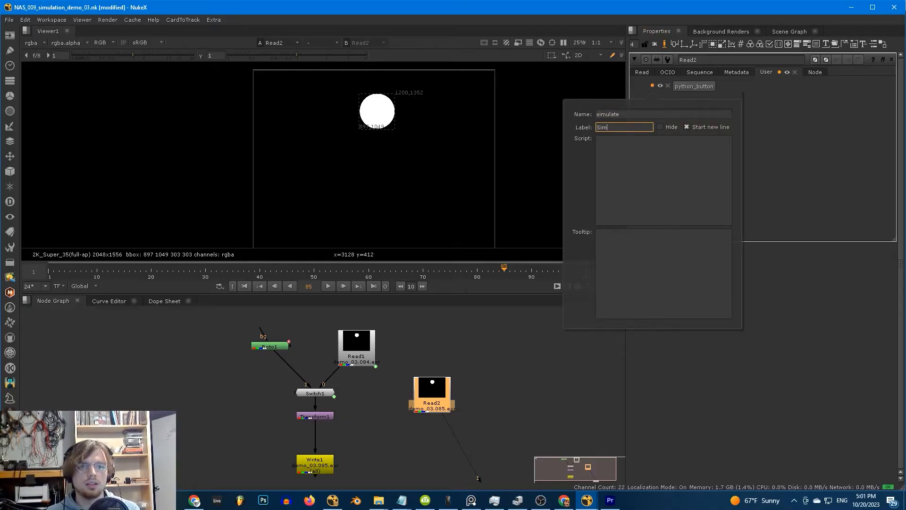
text(ulate)
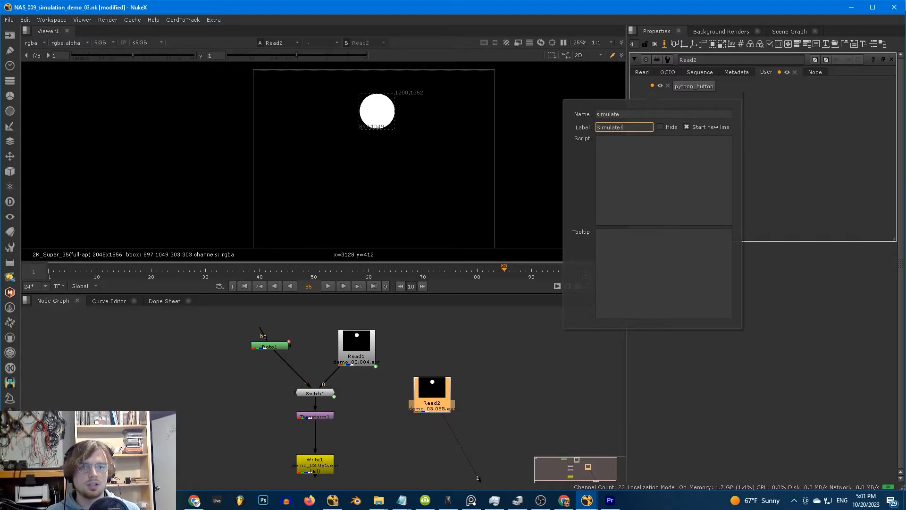
text(!)
key(Tab)
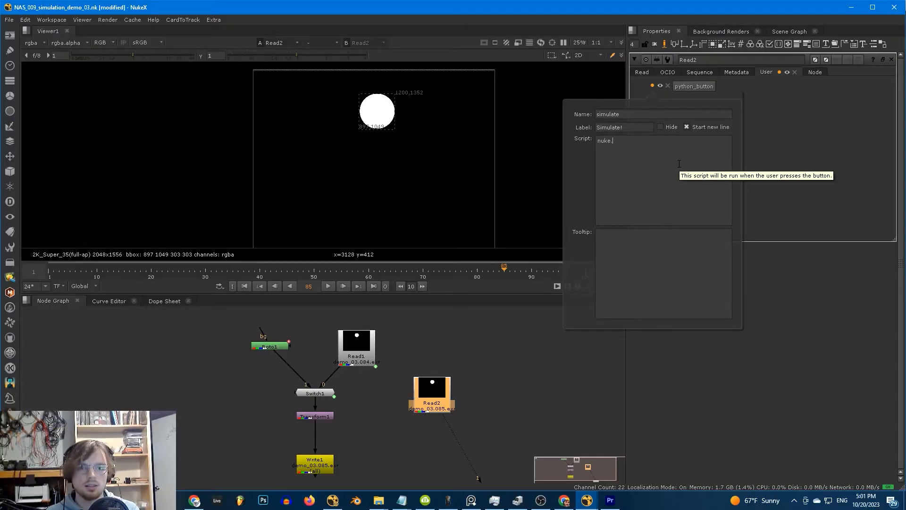
- Write the script lines reloading Read1 and running nuke.execute("Write1")
text(Node("Read1").knob()
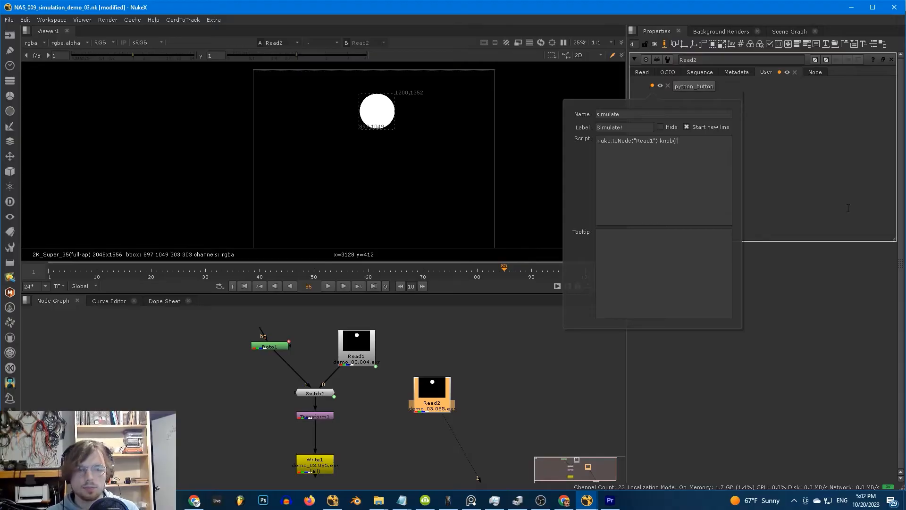
text(oad").execute()
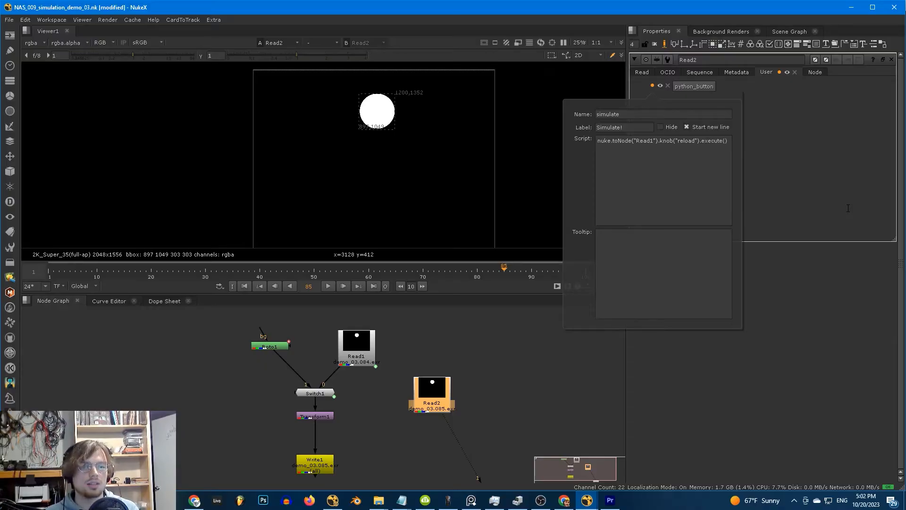
key(ctrl+a)
click(728, 141)
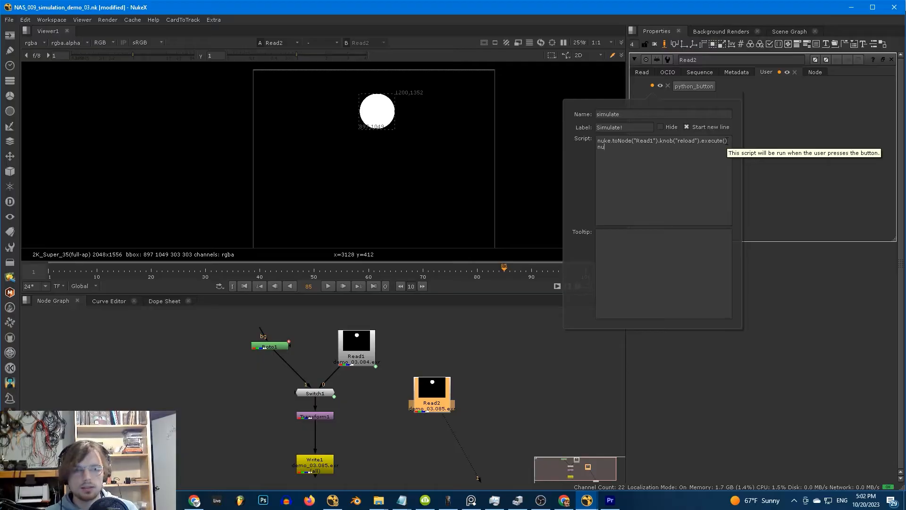
text(nuke.execute("W)
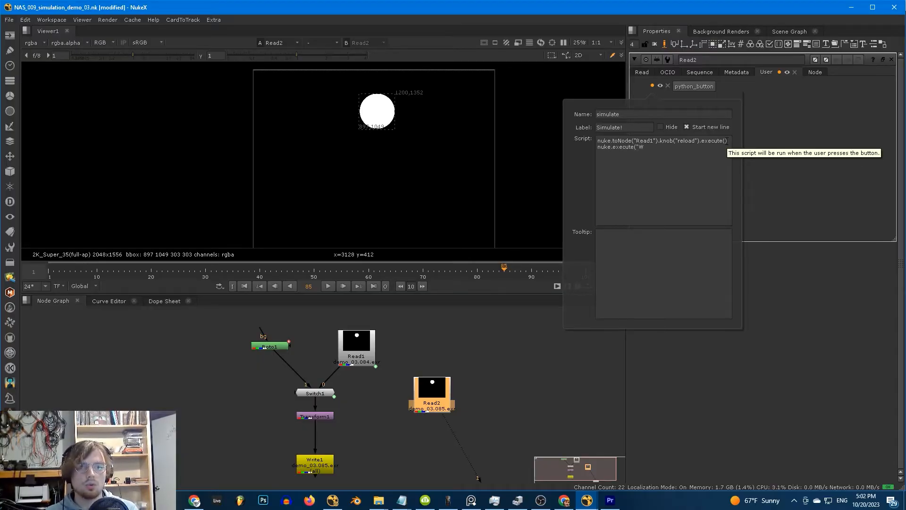
text(rite1"))
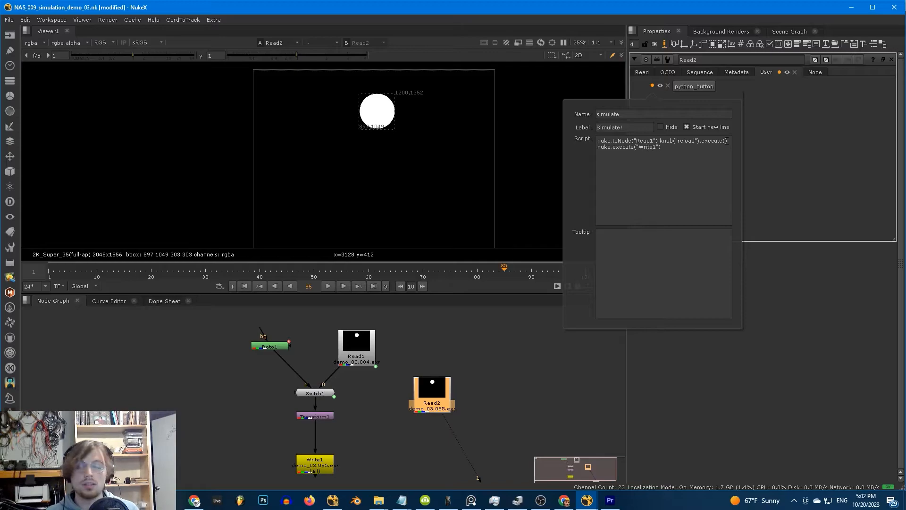
drag(679, 148, 597, 147)
click(673, 148)
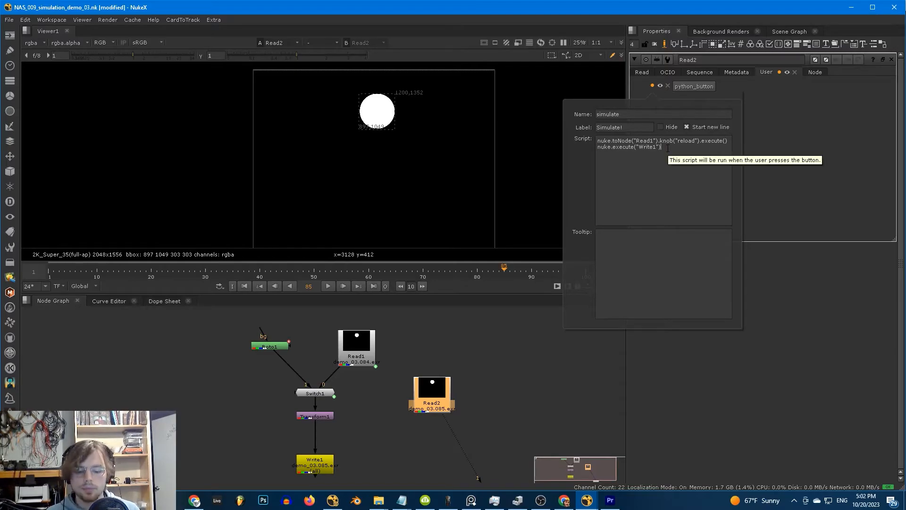
- Add a third line reloading Read2 by copying the Read1 reload line, then close the editor
drag(730, 141, 596, 141)
key(ctrl+c)
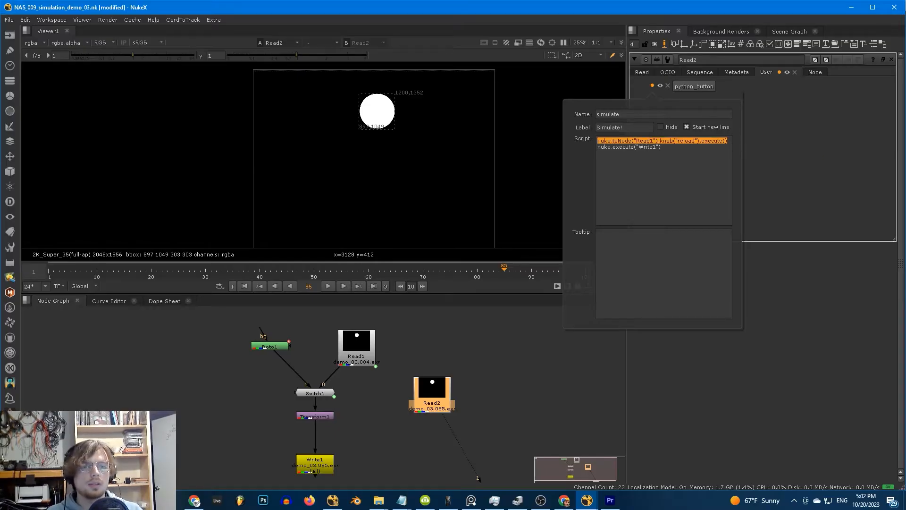
click(660, 151)
key(Return)
key(ctrl+v)
click(651, 154)
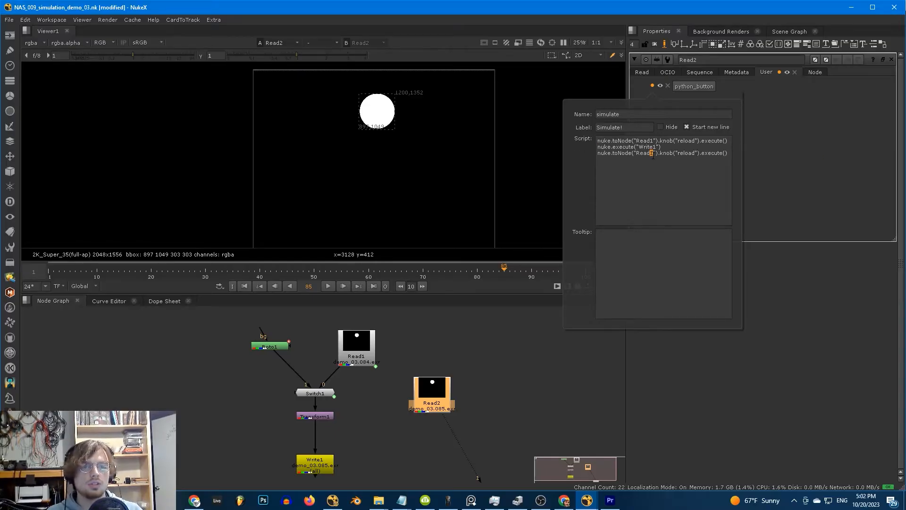
text(2)
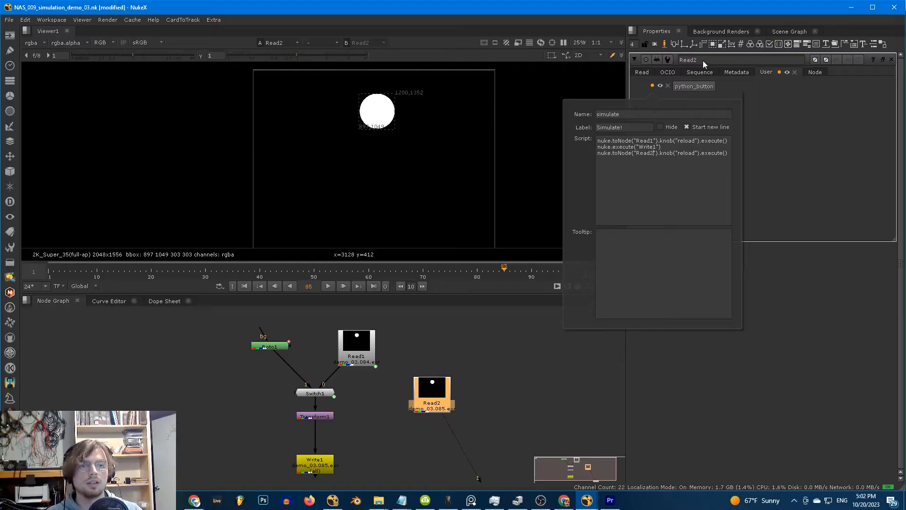
click(643, 91)
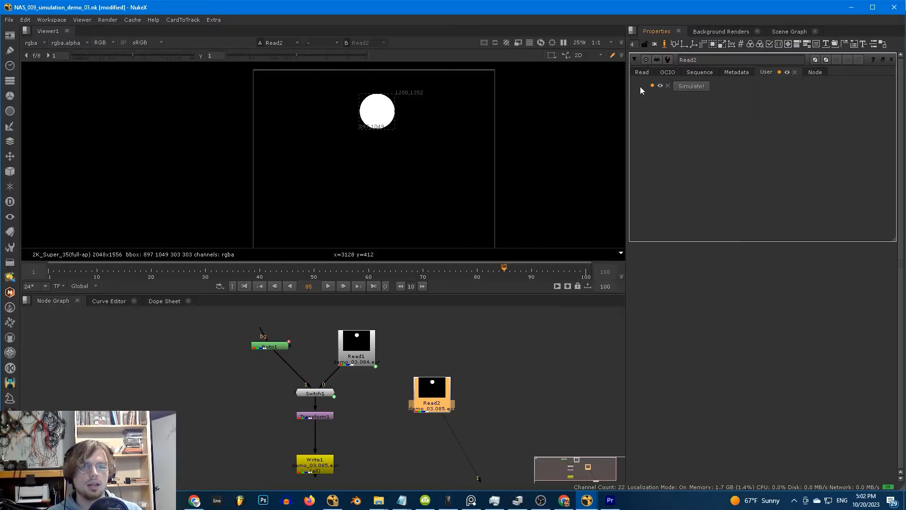
- Turn off knob editing and press Simulate! to render a fresh batch of frames
click(663, 44)
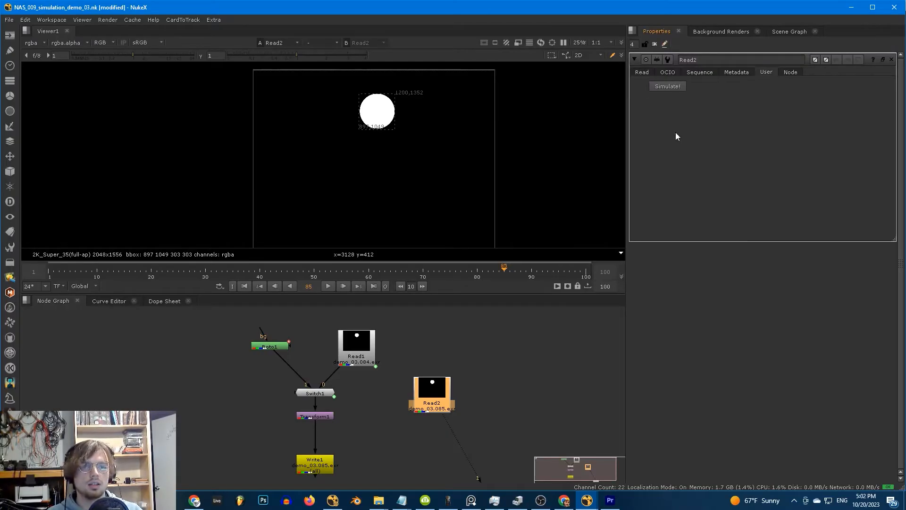
click(660, 88)
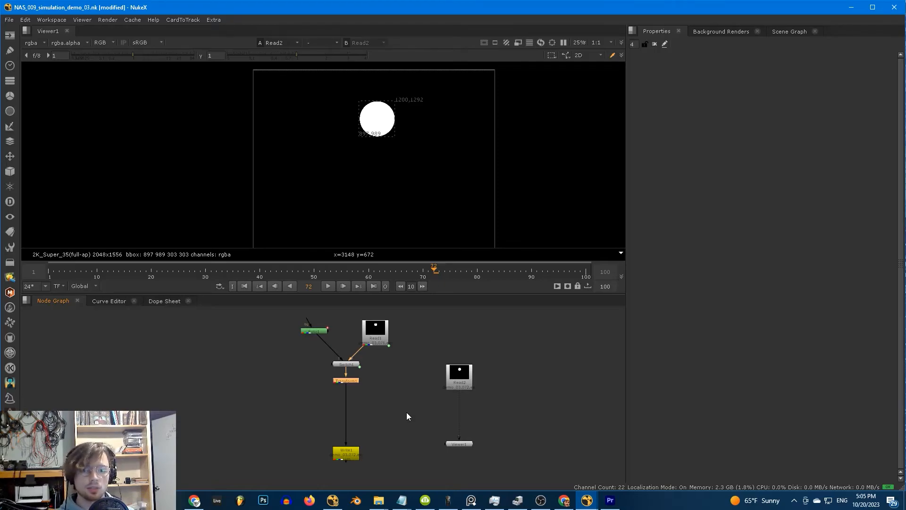
- Check Transform1's translate y of 5, play the simulation, then rewind to frame 1
click(384, 401)
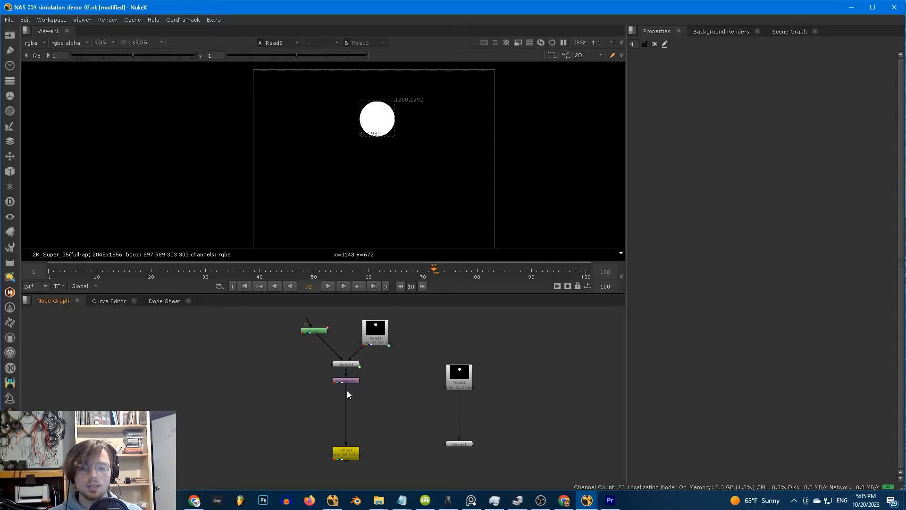
scroll(373, 392, up, 3)
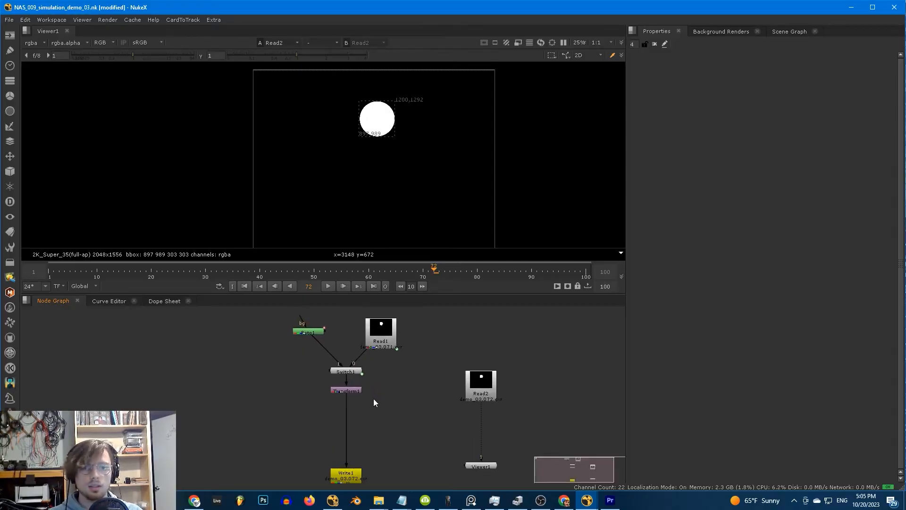
middle_drag(370, 399, 381, 400)
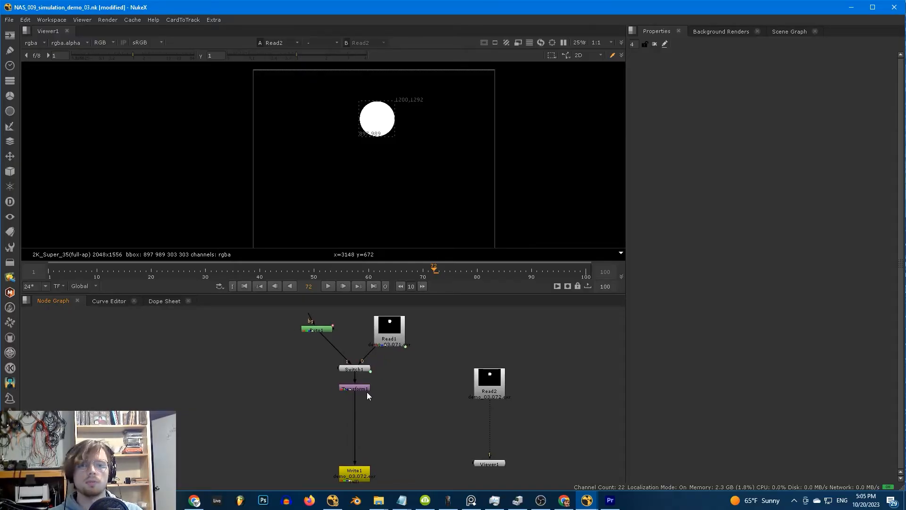
double_click(365, 387)
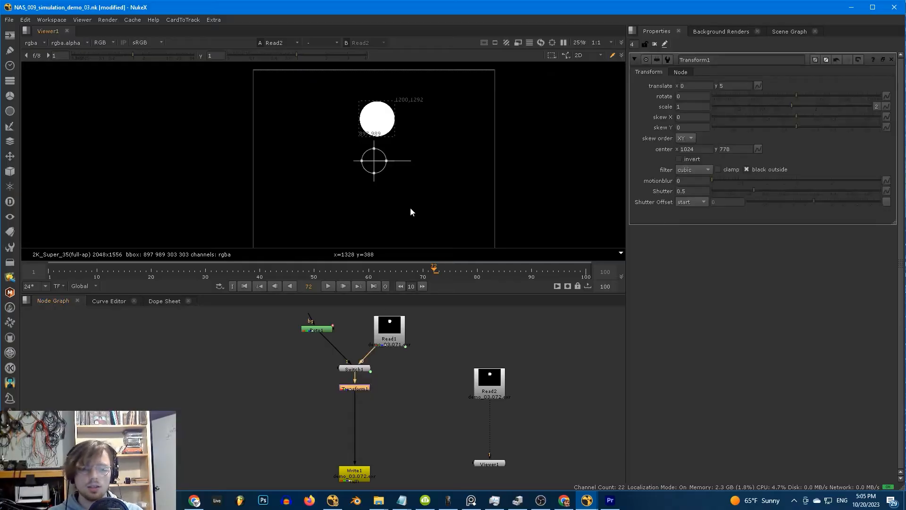
key(l)
click(726, 86)
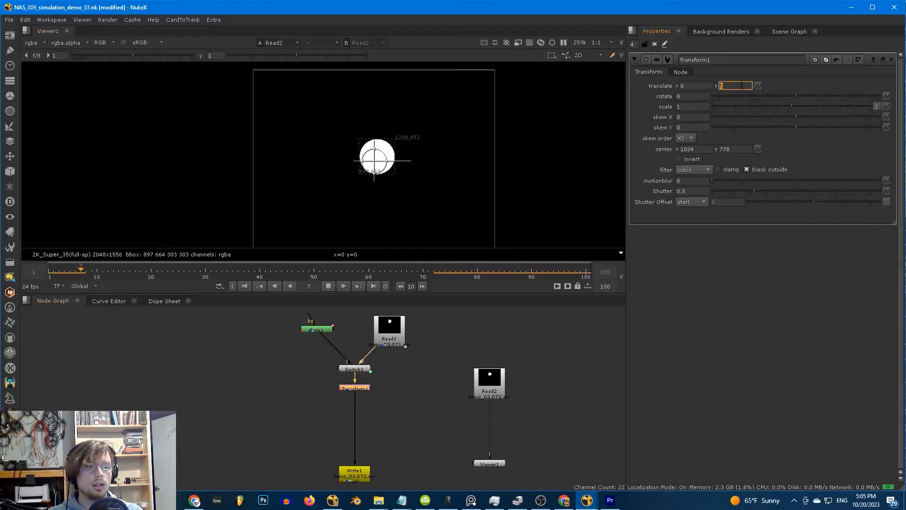
click(891, 60)
drag(70, 272, 49, 271)
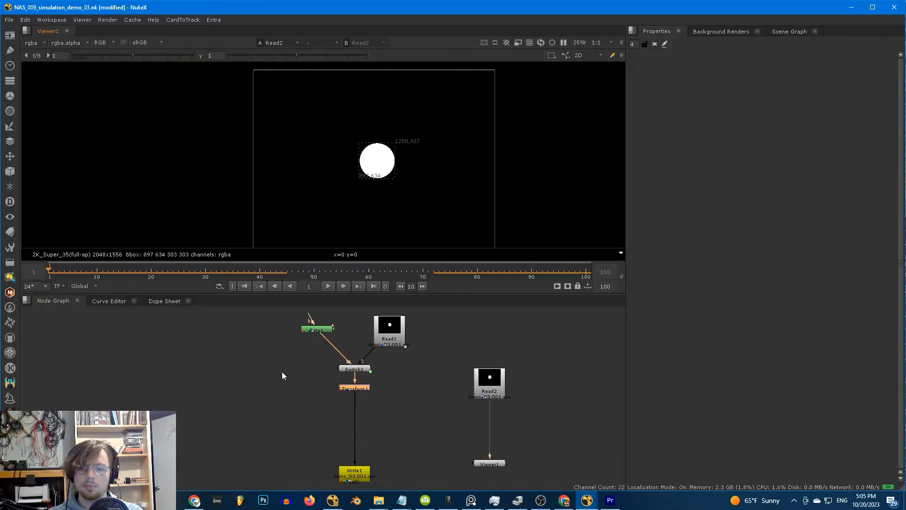
scroll(384, 399, up, 2)
scroll(382, 388, up, 1)
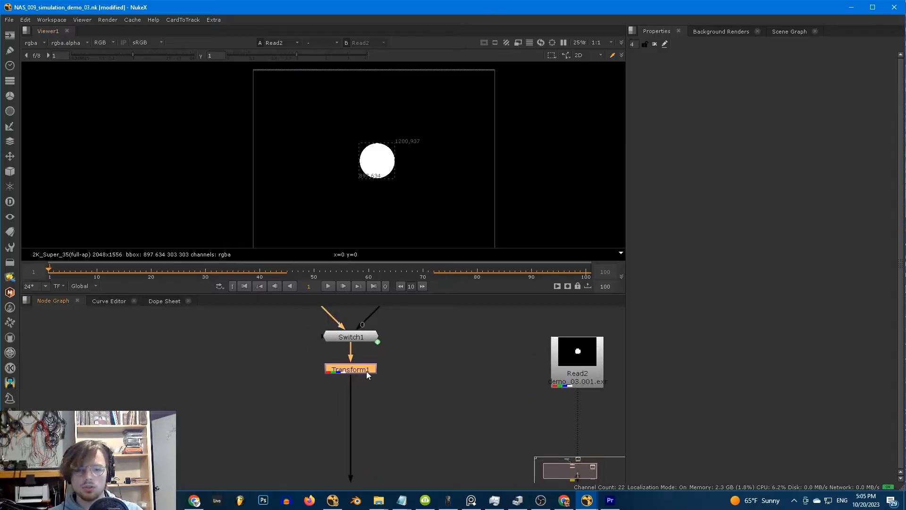
- Insert a Dilate node after Transform1 with size 2
key(Tab)
text(dilate)
key(Return)
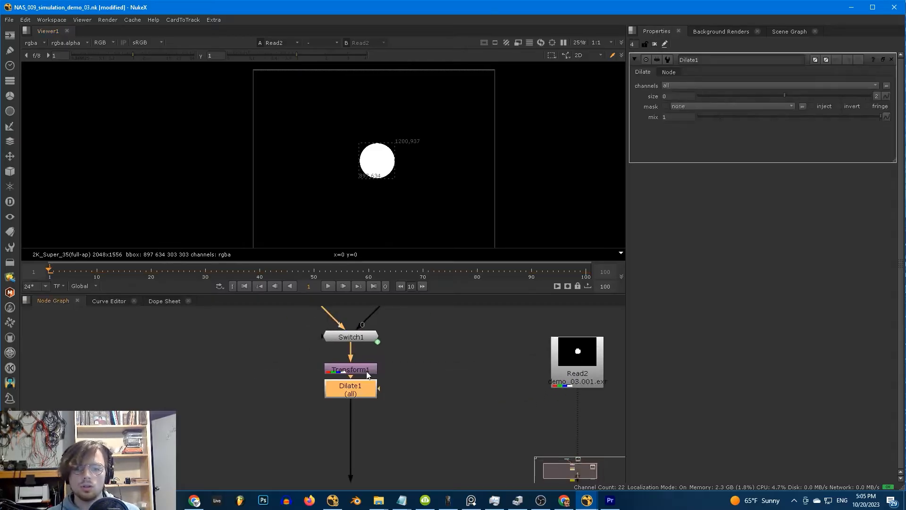
key(1)
drag(792, 94, 874, 91)
double_click(671, 97)
text(2)
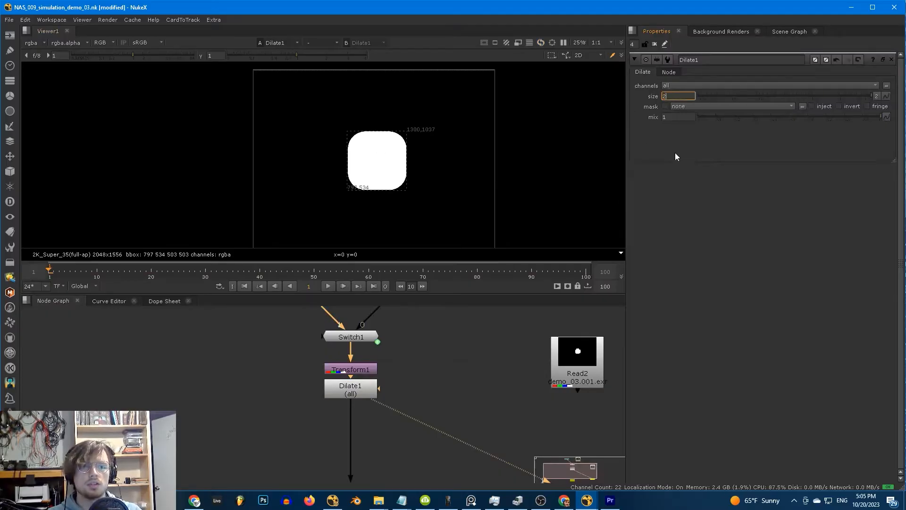
click(675, 157)
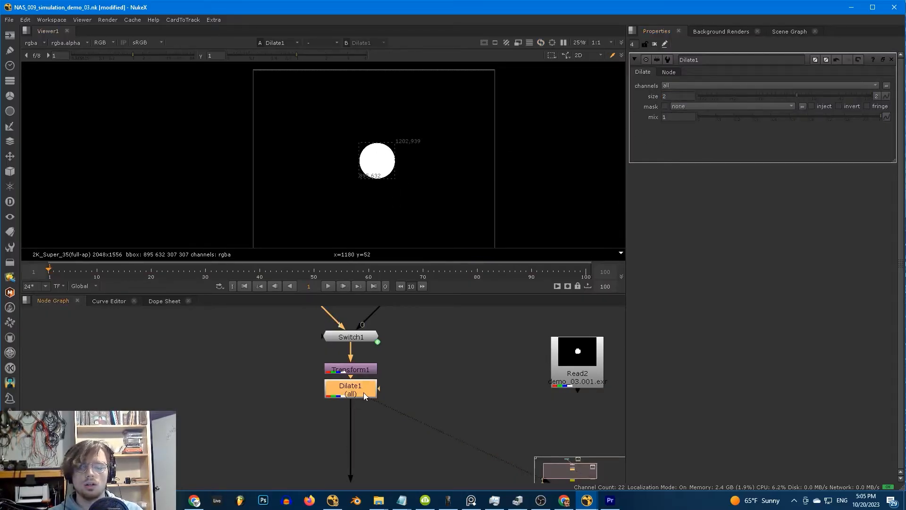
- Add a Blur below Dilate1 with size 4 and move Write1 beneath it
key(b)
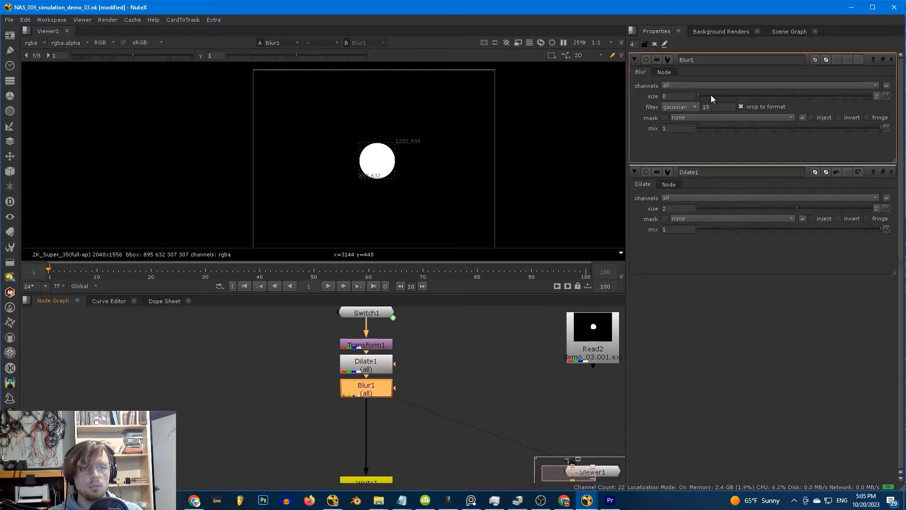
drag(711, 95, 733, 96)
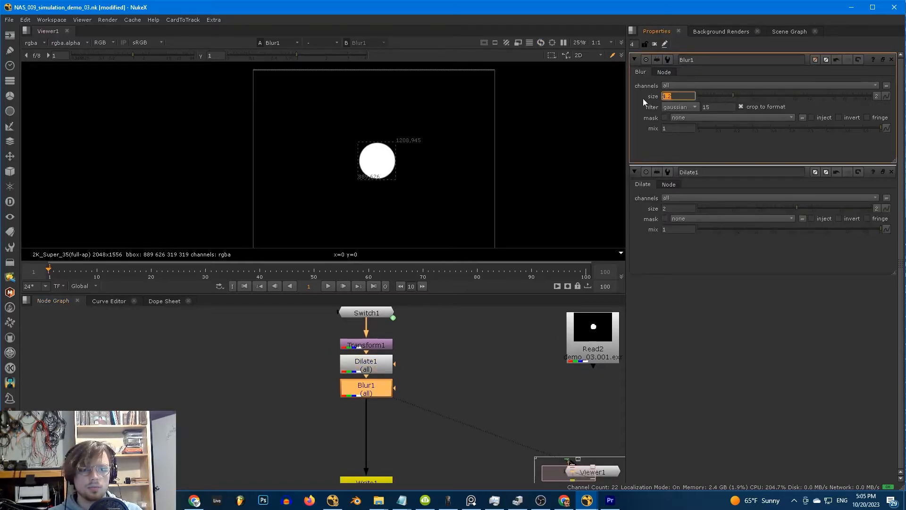
text(3)
key(Return)
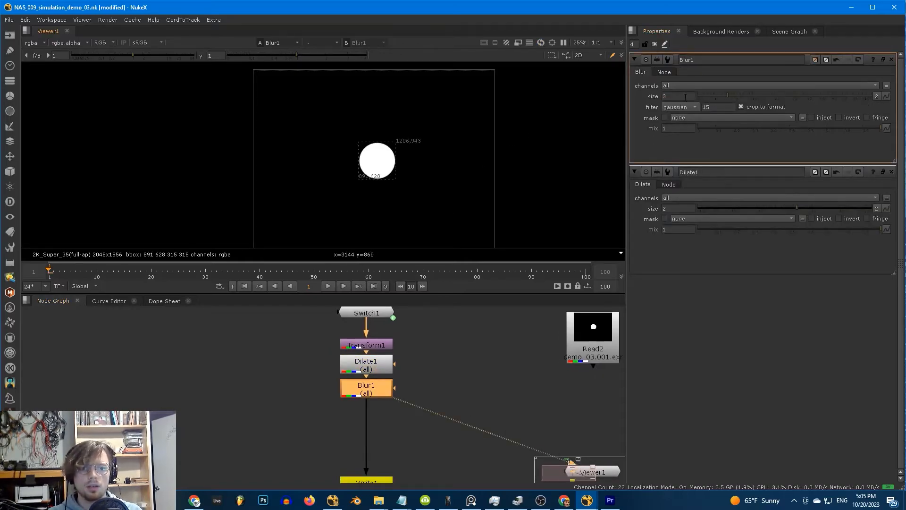
double_click(686, 97)
text(4)
key(Return)
middle_drag(402, 397, 427, 367)
scroll(409, 361, down, 2)
drag(395, 405, 394, 412)
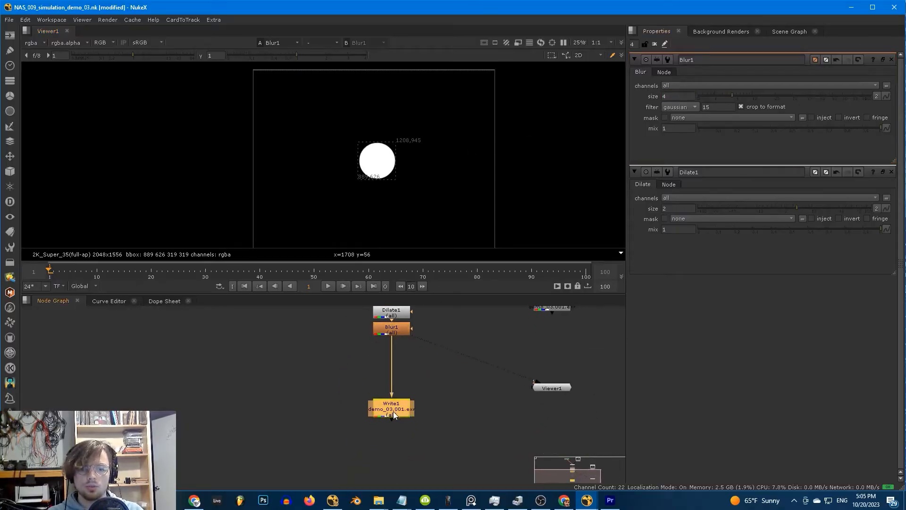
middle_drag(348, 373, 368, 390)
- Press Simulate! on Read2 to re-run the dilated, blurred sim, then close the property panels
drag(333, 406, 433, 350)
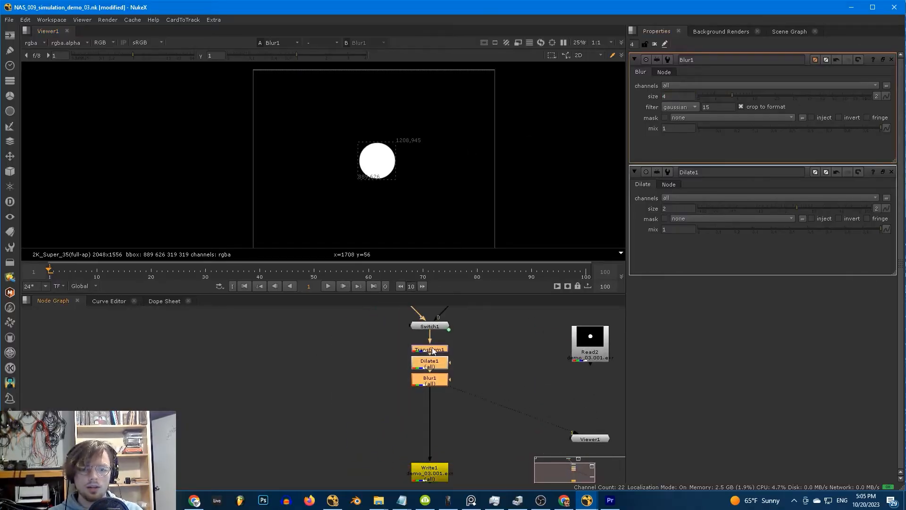
click(489, 353)
middle_drag(490, 353, 392, 373)
double_click(482, 364)
click(571, 363)
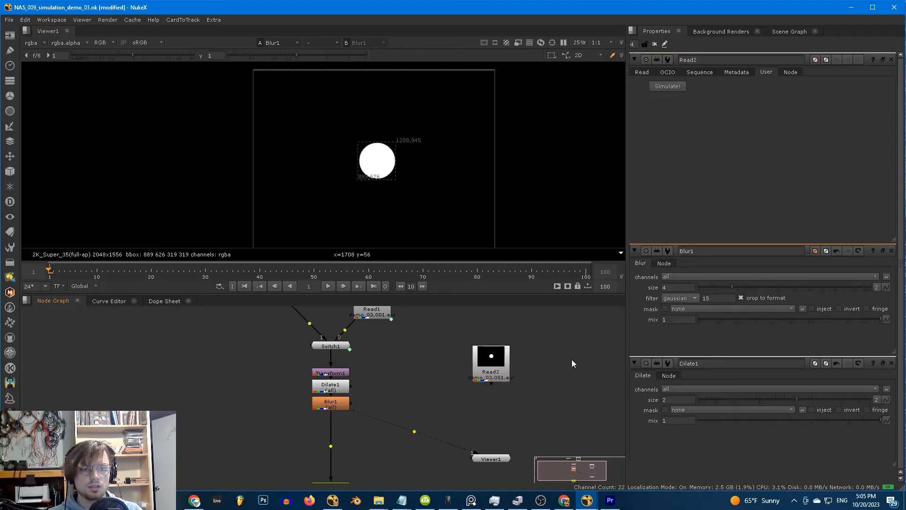
click(667, 86)
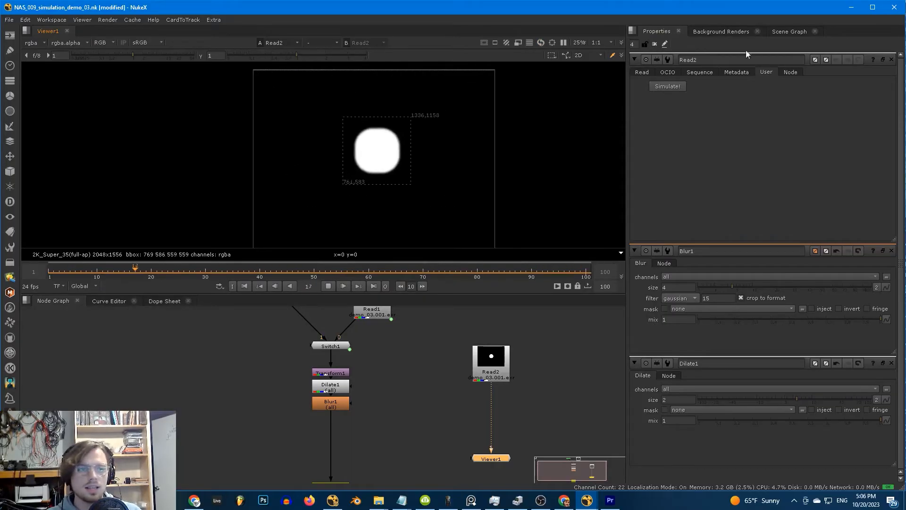
ctrl+click(891, 60)
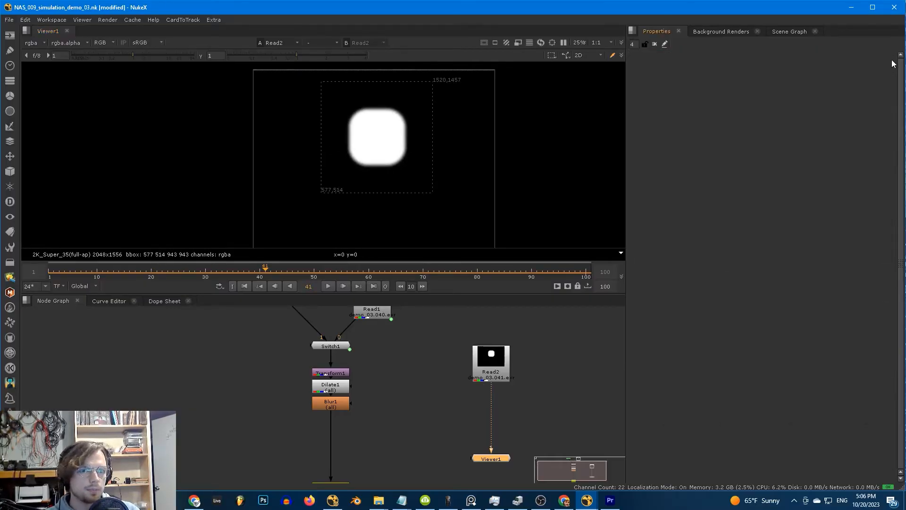
middle_drag(377, 449, 398, 396)
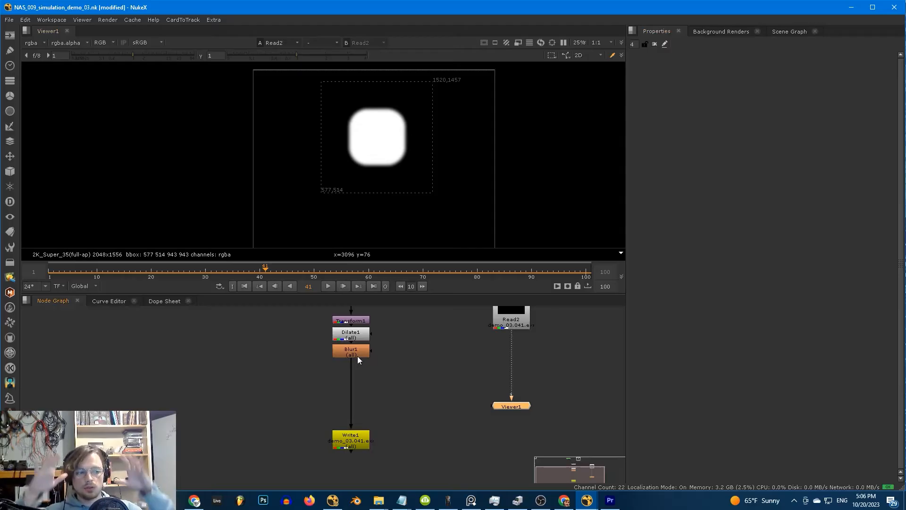
- Insert a Grade between Blur1 and Write1 with gain 0.8
click(365, 375)
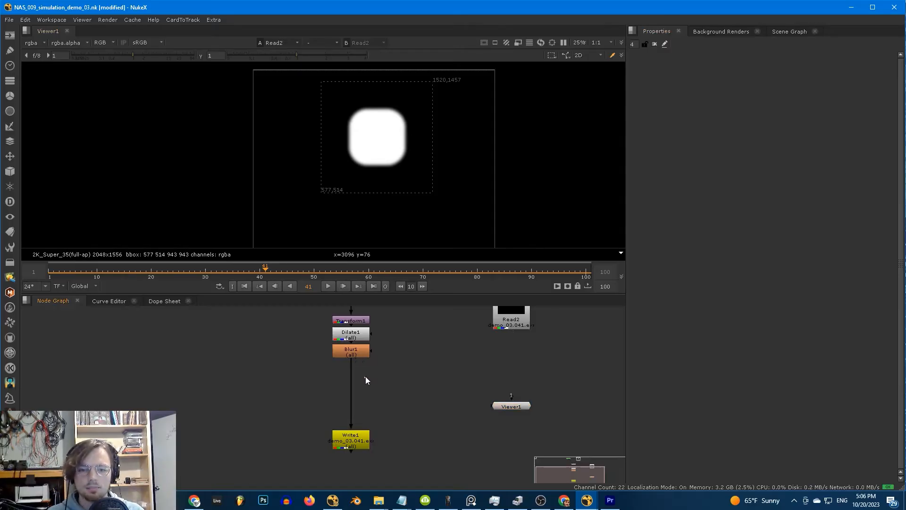
key(g)
drag(366, 381, 352, 407)
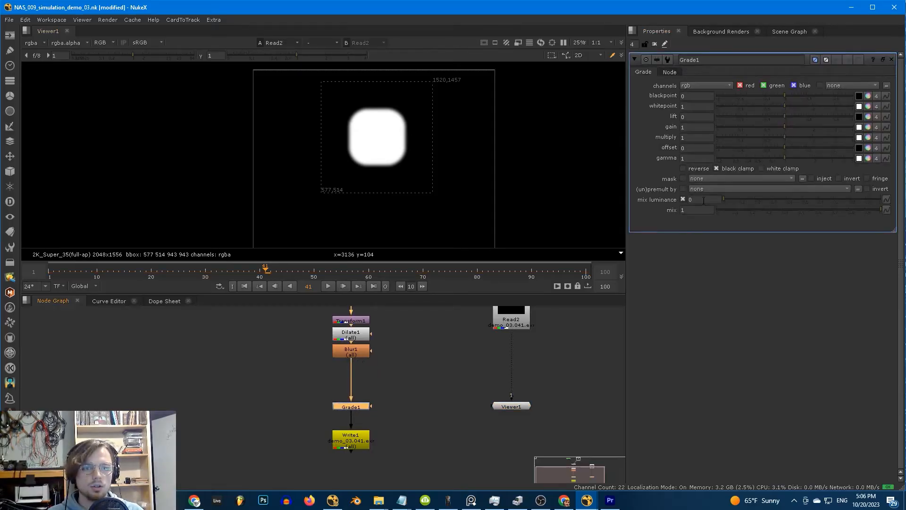
key(1)
drag(784, 128, 777, 128)
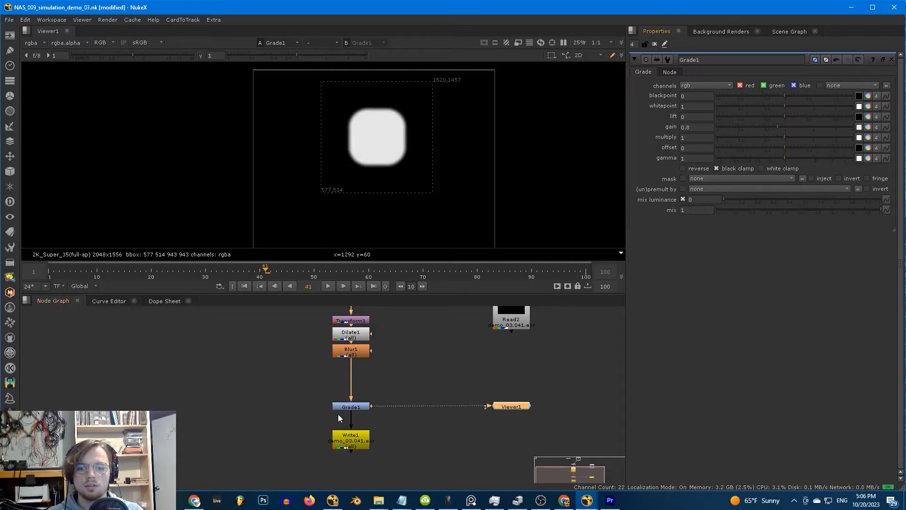
mouse_move(49, 273)
mouse_down()
mouse_move(305, 264)
mouse_move(59, 270)
mouse_up()
click(49, 271)
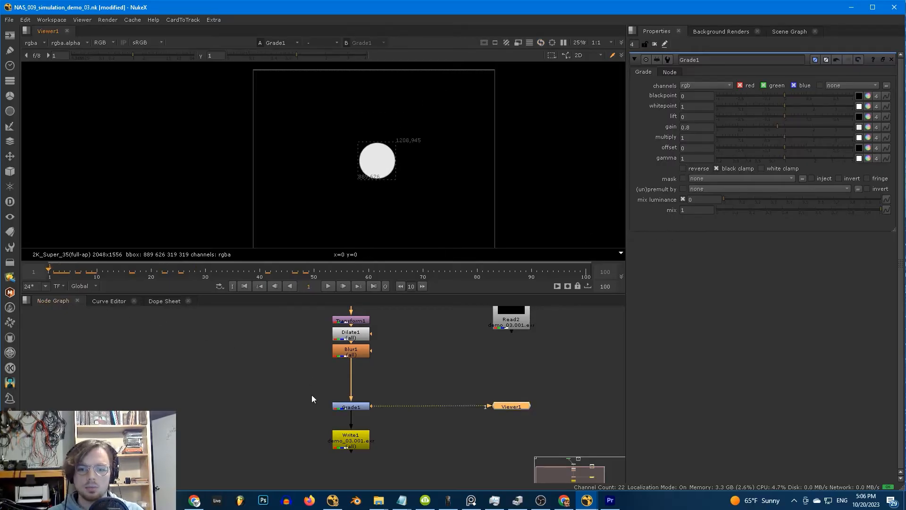
- Re-run Simulate! on Read2 through the grade and review the early frames
click(359, 406)
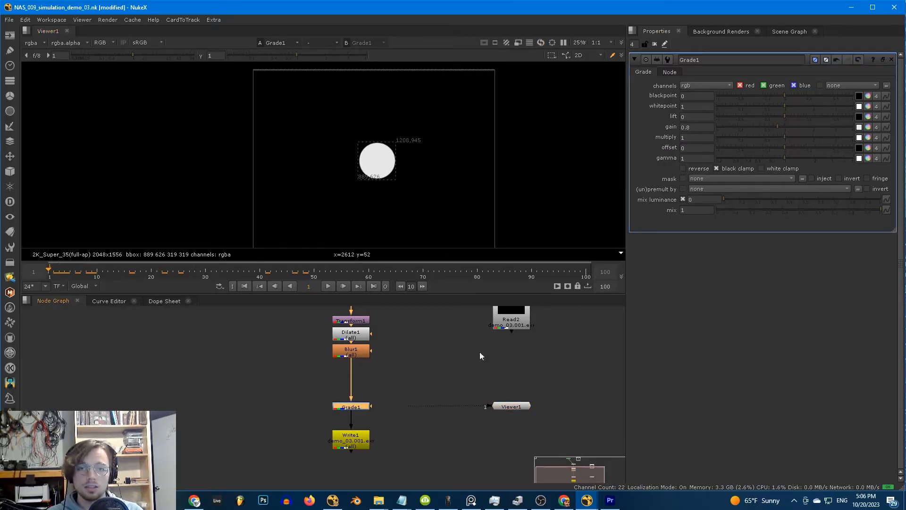
click(438, 378)
double_click(511, 320)
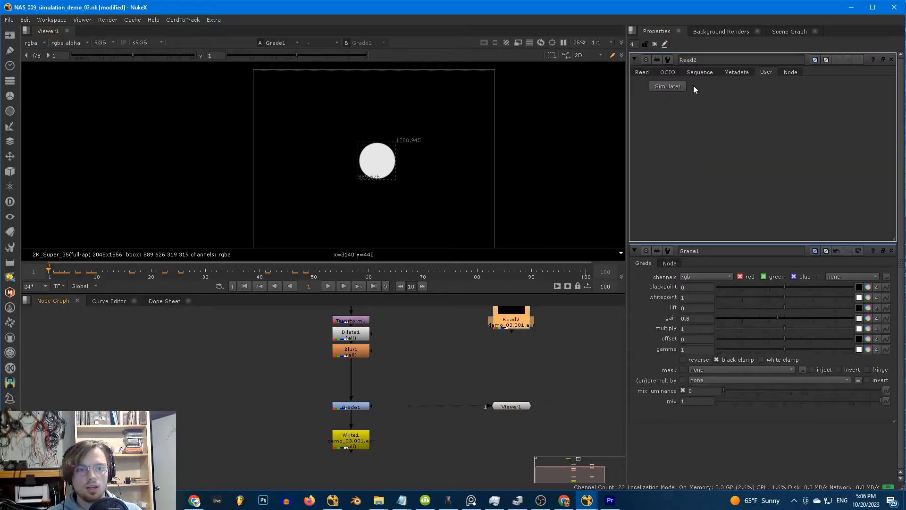
click(668, 86)
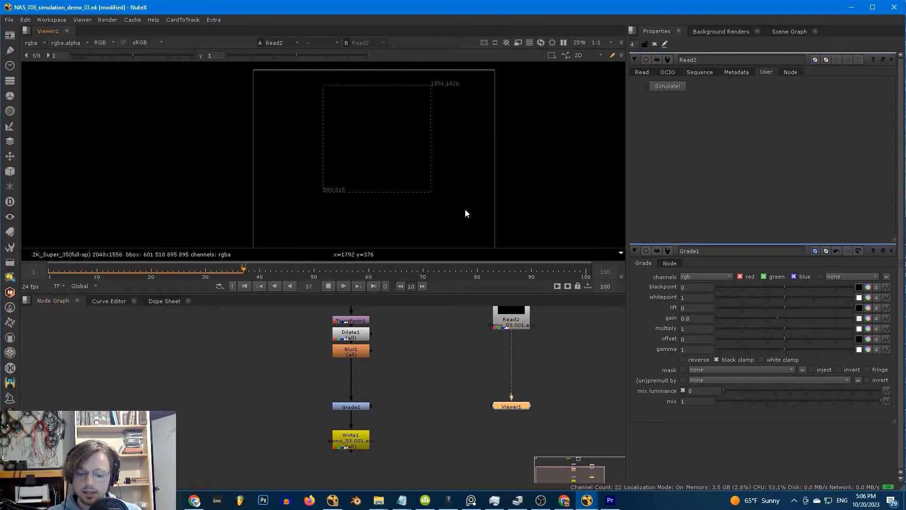
click(50, 273)
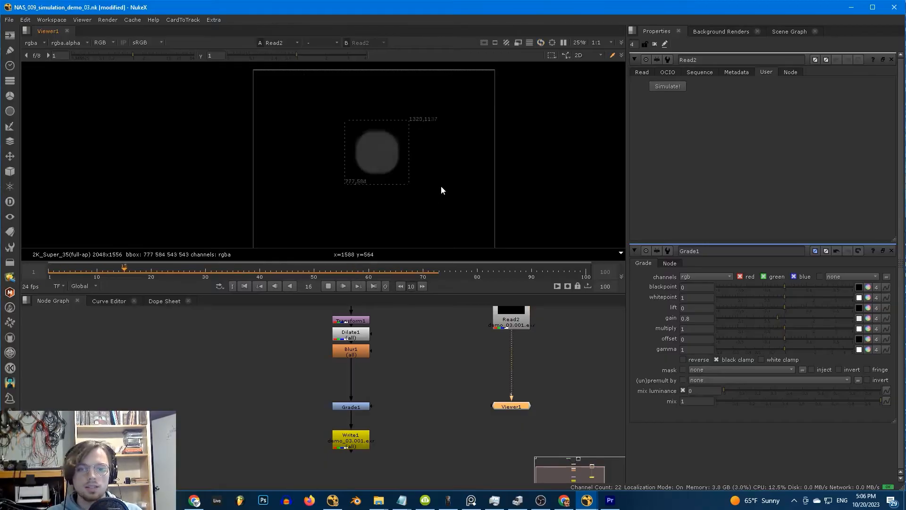
click(54, 268)
click(49, 270)
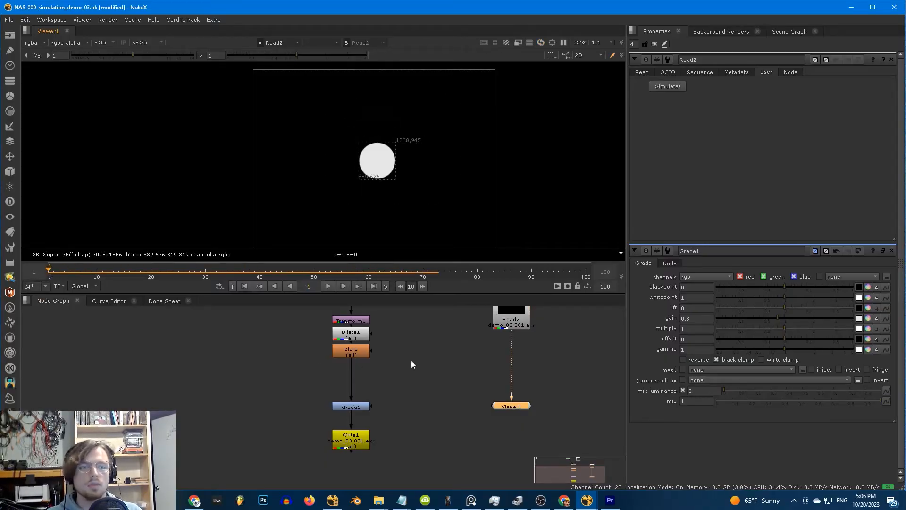
click(383, 386)
middle_drag(384, 385, 445, 390)
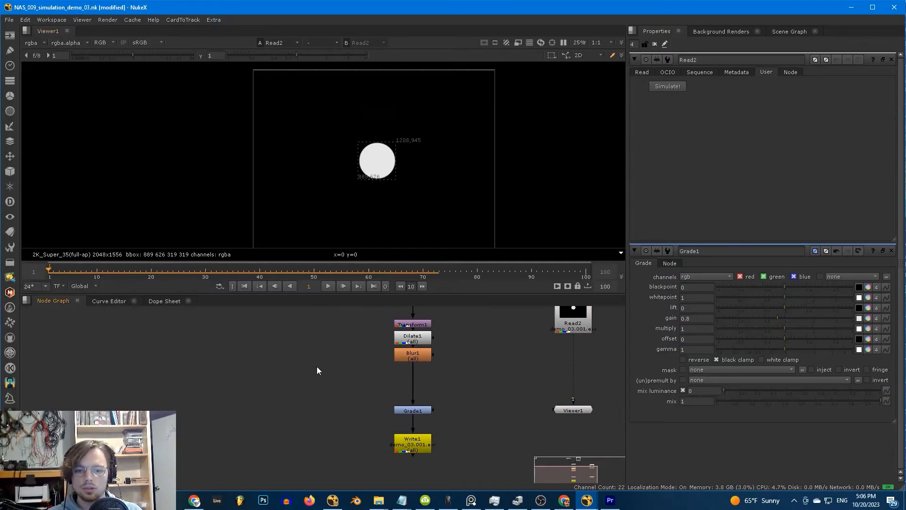
- Create a Noise node with size 165 and place it left of the pipe
key(Tab)
text(noise)
key(Return)
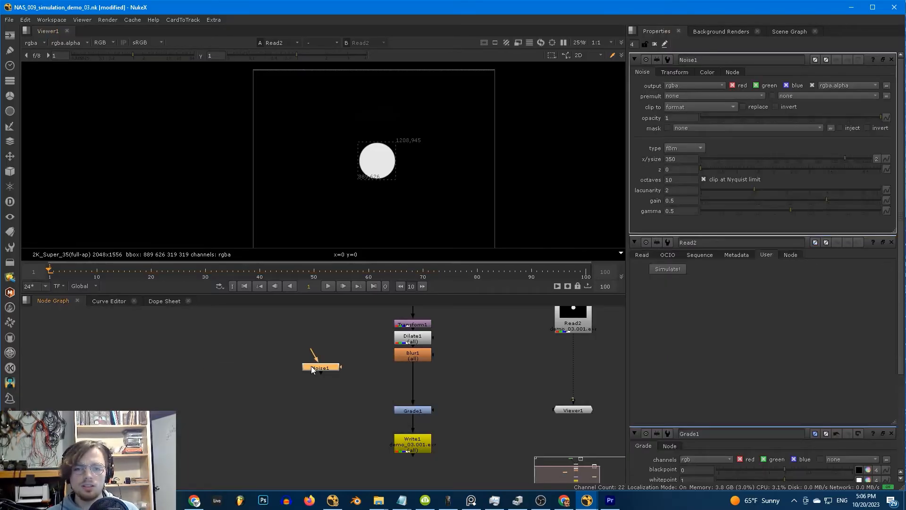
click(891, 242)
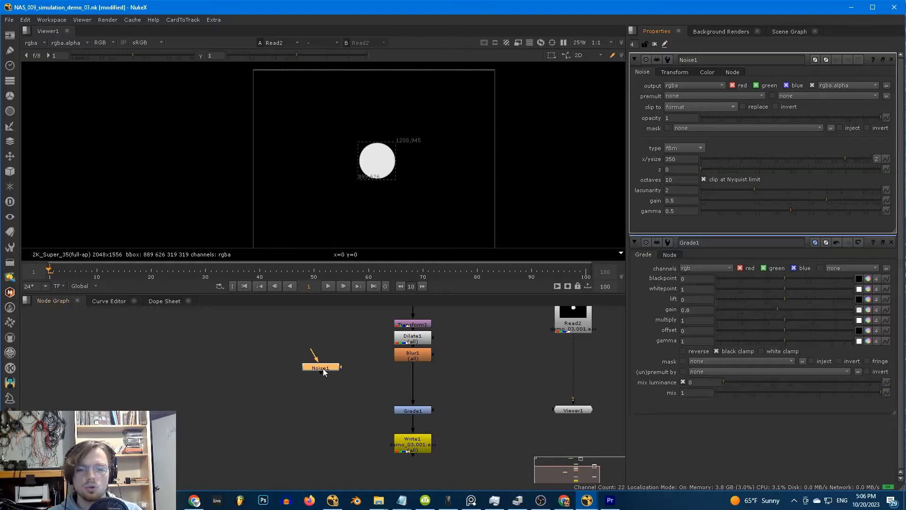
key(1)
drag(845, 159, 826, 159)
middle_drag(280, 439, 238, 441)
drag(277, 374, 259, 381)
click(312, 408)
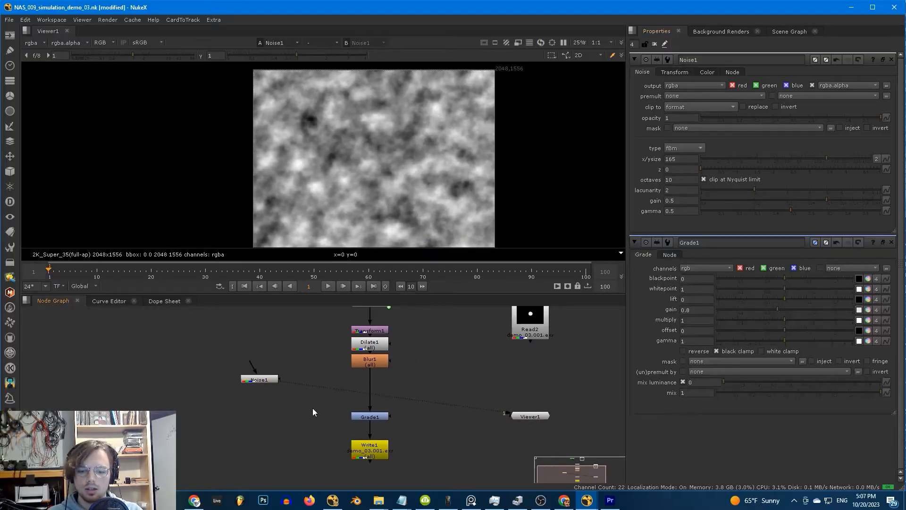
- Merge the noise into the blob between Blur1 and Grade1 as stencil at mix 0.505
key(m)
drag(314, 408, 260, 379)
click(369, 405)
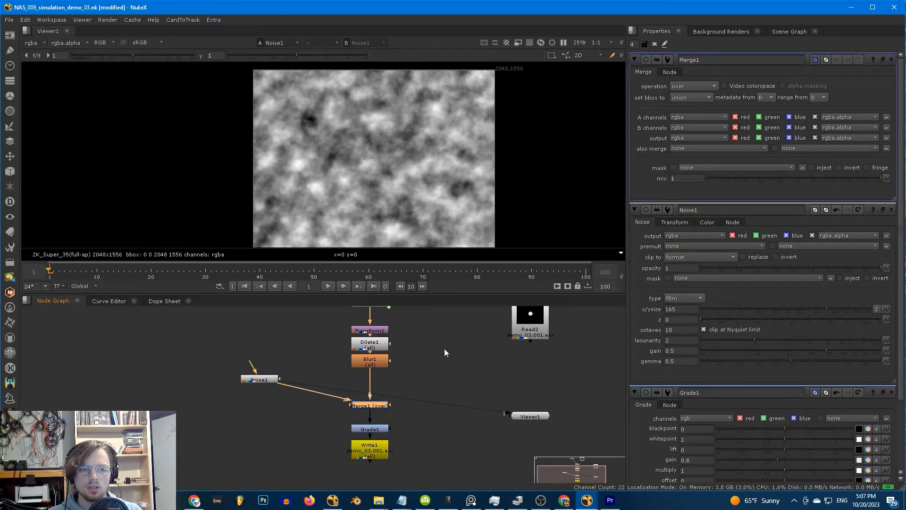
click(693, 86)
click(691, 274)
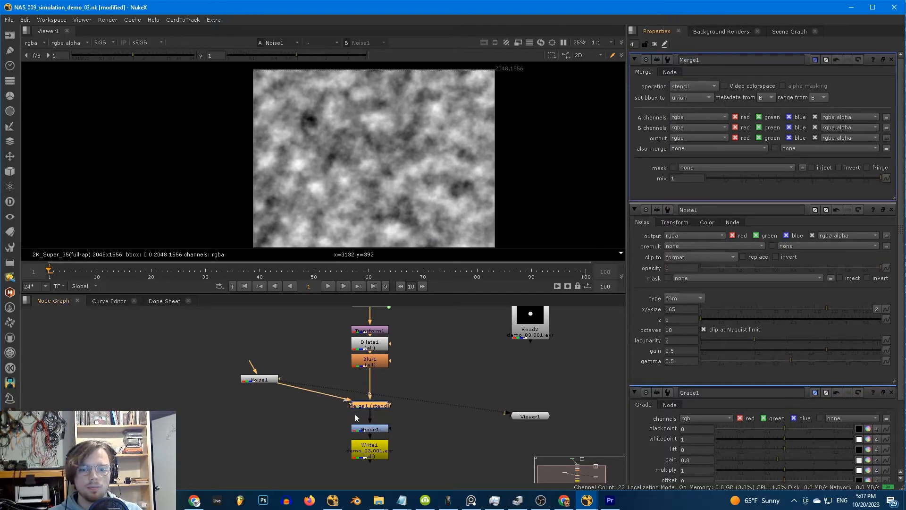
key(1)
scroll(363, 156, up, 1)
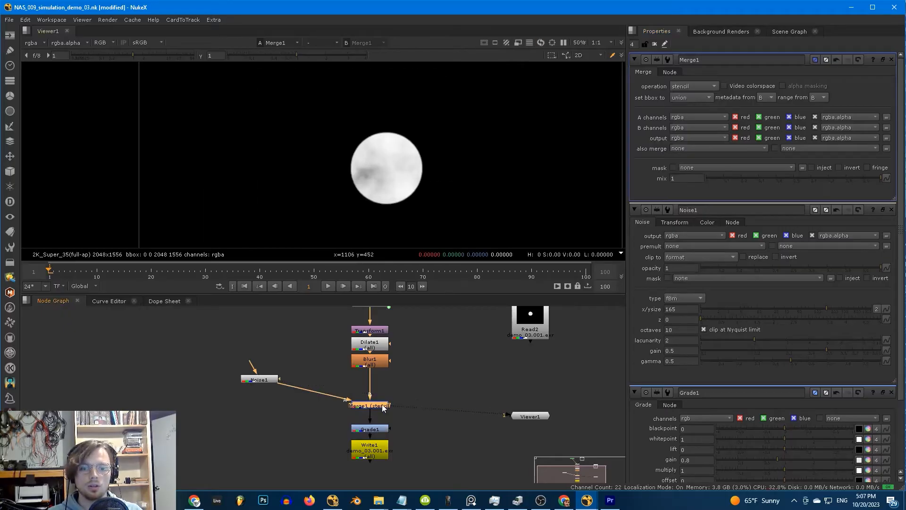
drag(838, 183, 791, 179)
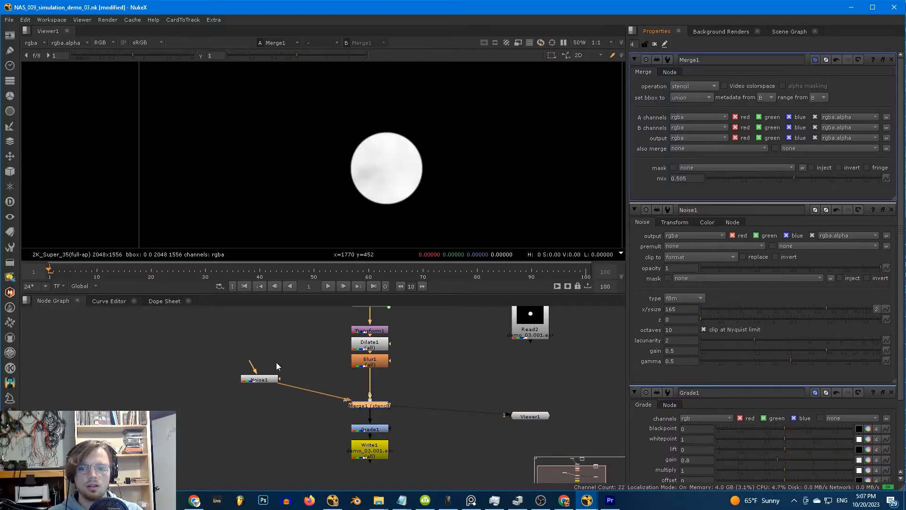
- Set Noise1's size to 98 and drive its z offset with the expression frame/20
double_click(259, 378)
drag(834, 159, 813, 160)
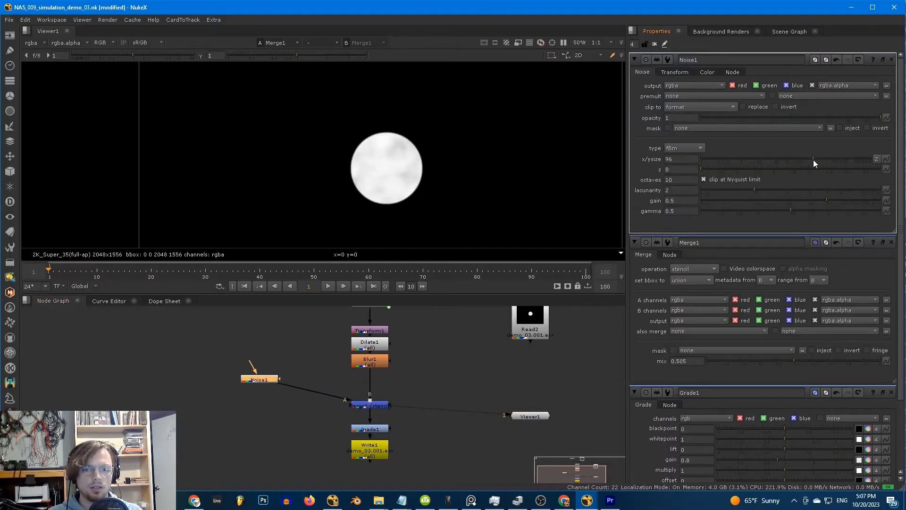
click(266, 379)
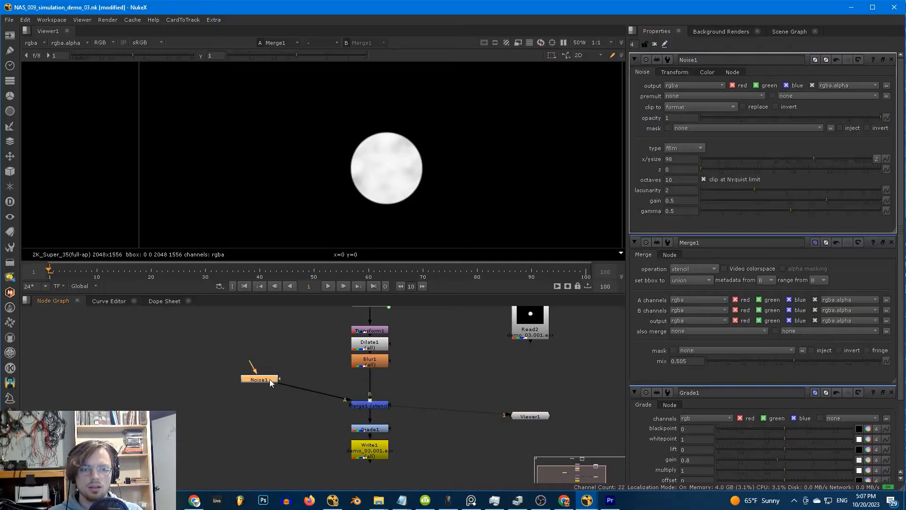
click(677, 170)
key(equal)
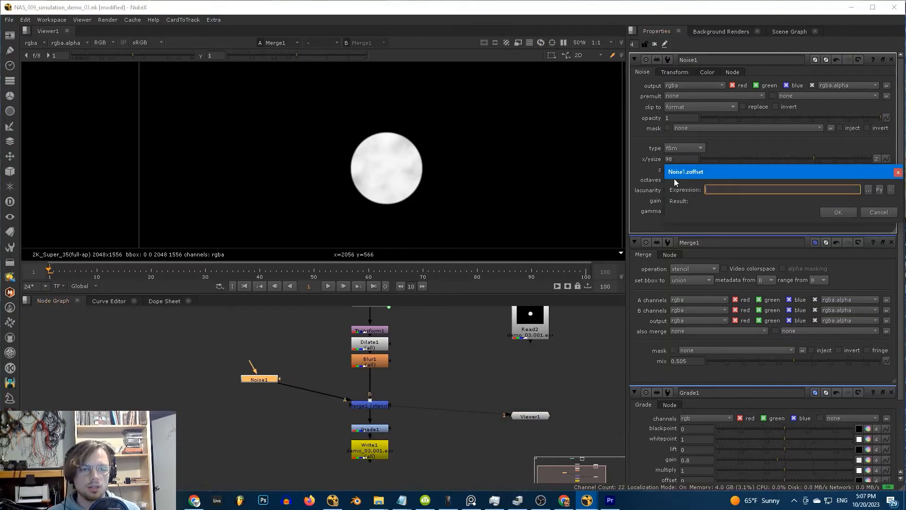
text(frame/20)
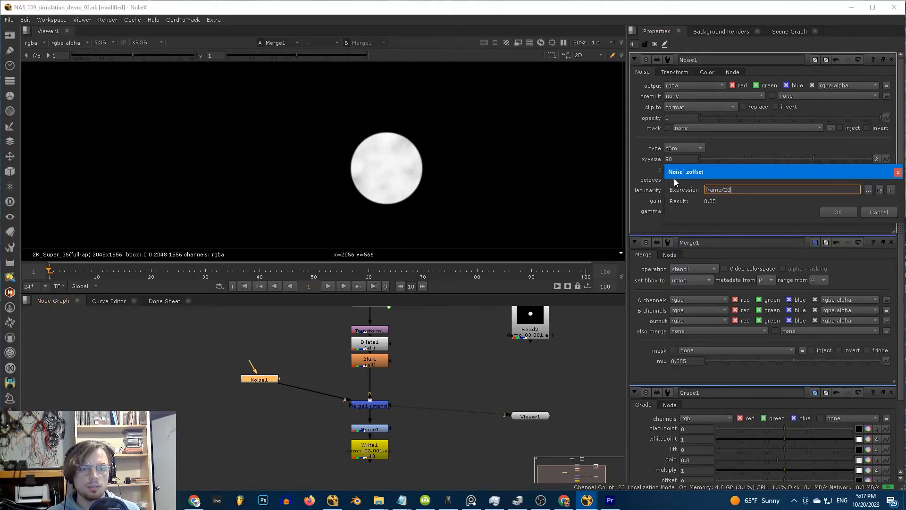
click(838, 212)
- Preview Noise1's output playing to check that the noise animates
key(1)
key(l)
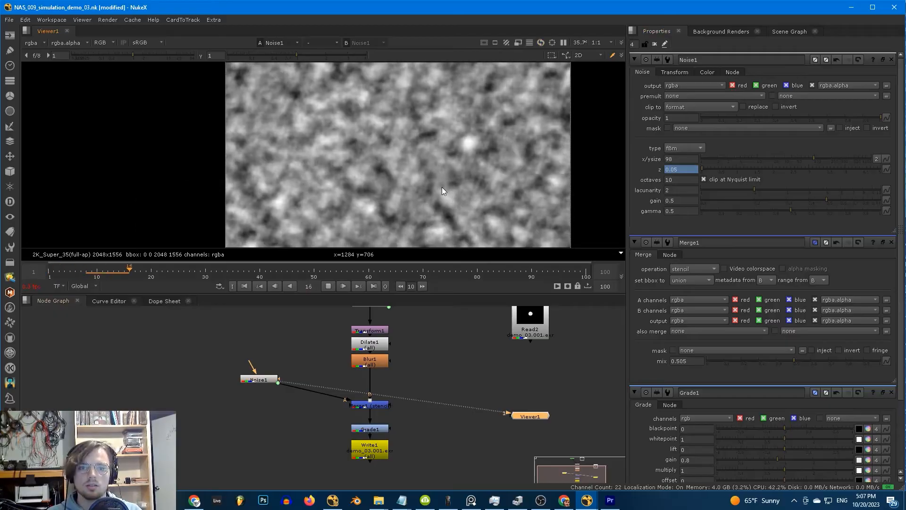
key(k)
- View Write1, then re-run the 100-frame simulation with Read2's Simulate! button
click(374, 427)
click(373, 447)
key(1)
click(530, 335)
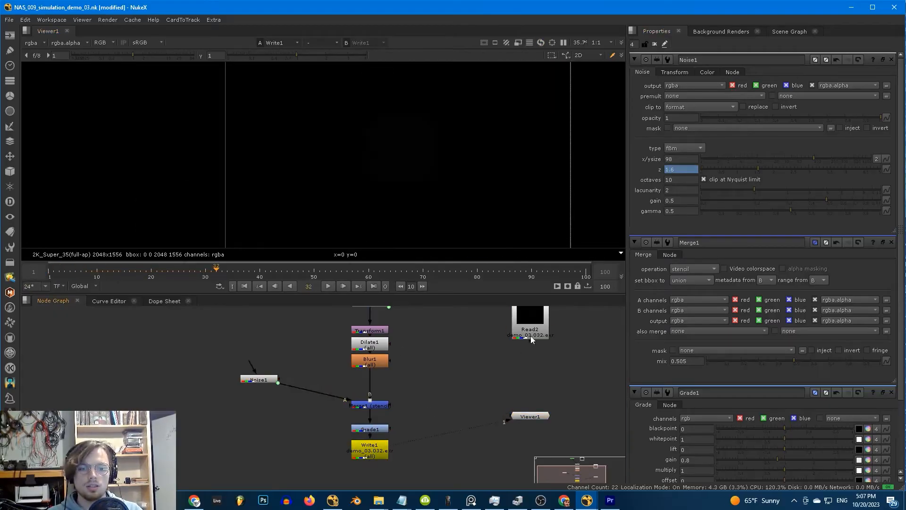
double_click(530, 335)
click(668, 87)
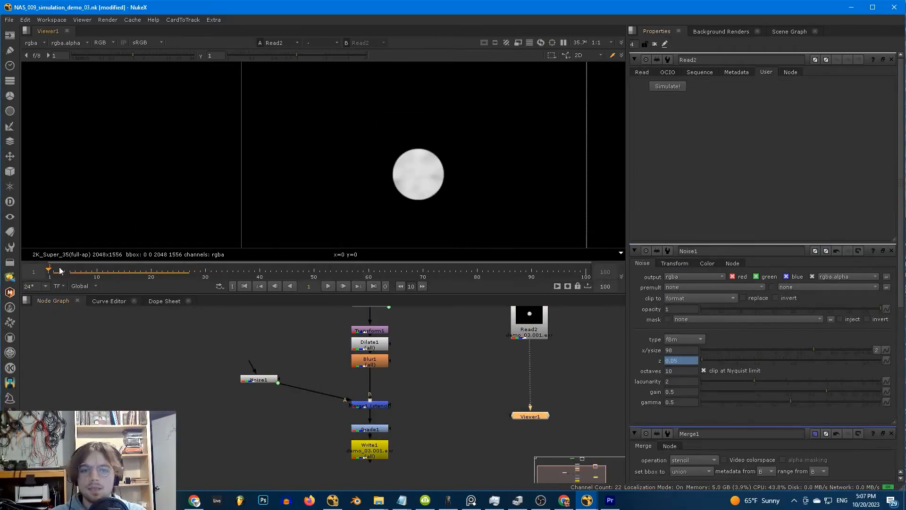
- Play the new simulation from frame 1 twice, then close the Read2 and Noise1 property panels
key(l)
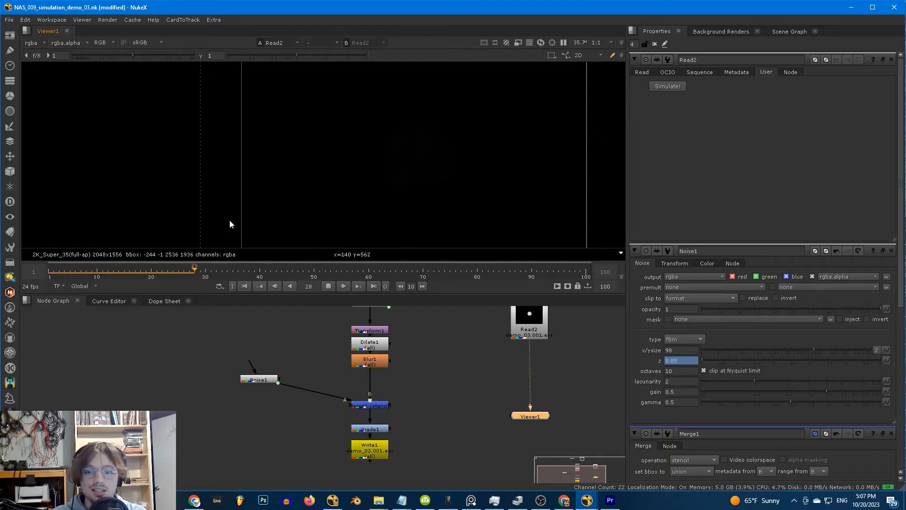
click(49, 272)
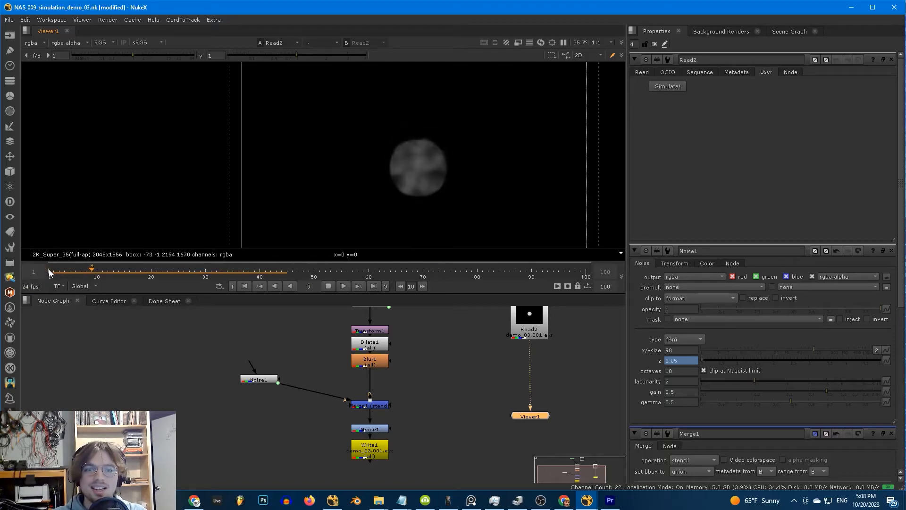
click(48, 270)
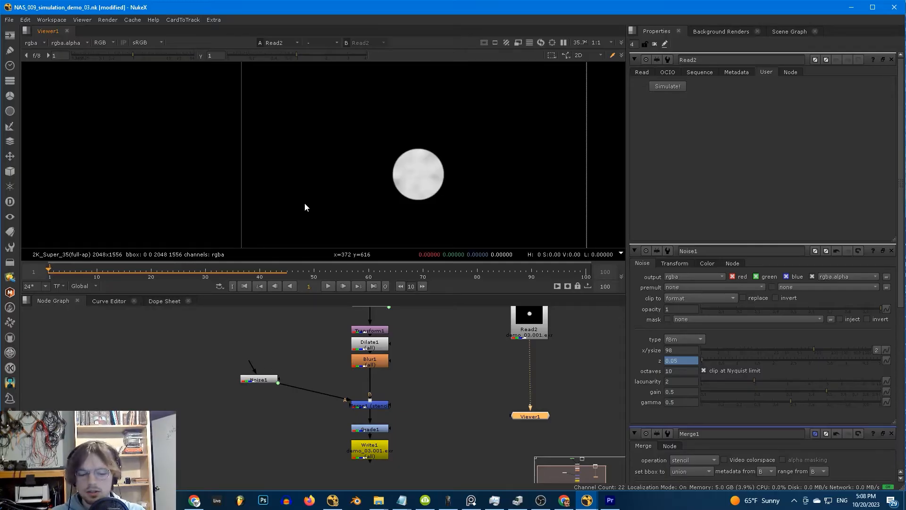
key(l)
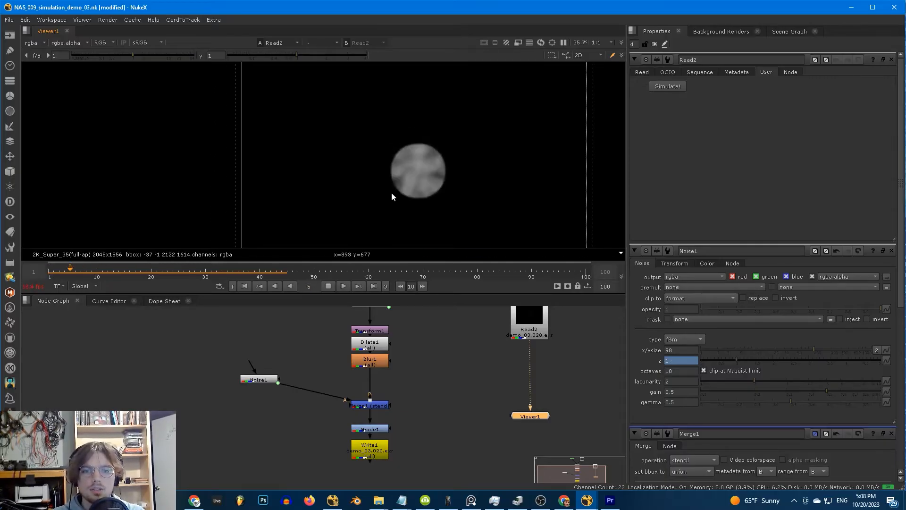
click(49, 272)
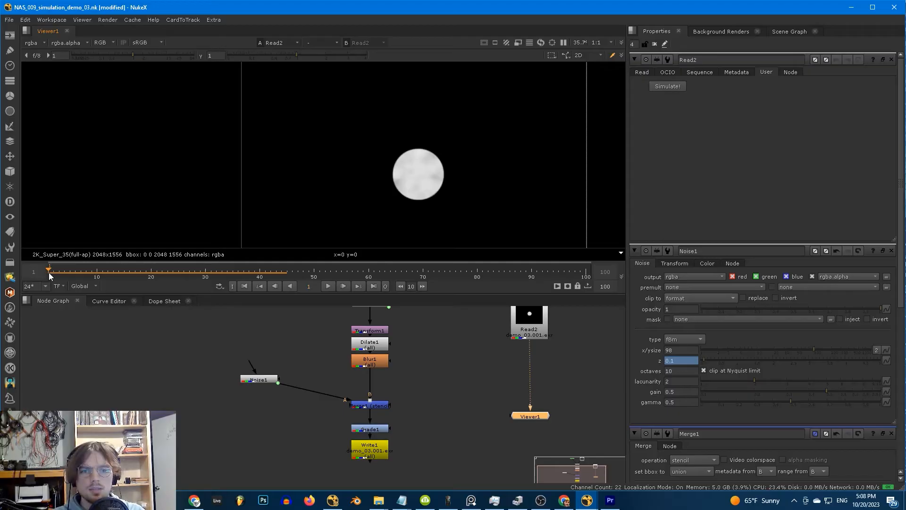
click(891, 59)
click(890, 59)
click(891, 59)
click(891, 59)
click(427, 381)
middle_drag(427, 381, 441, 360)
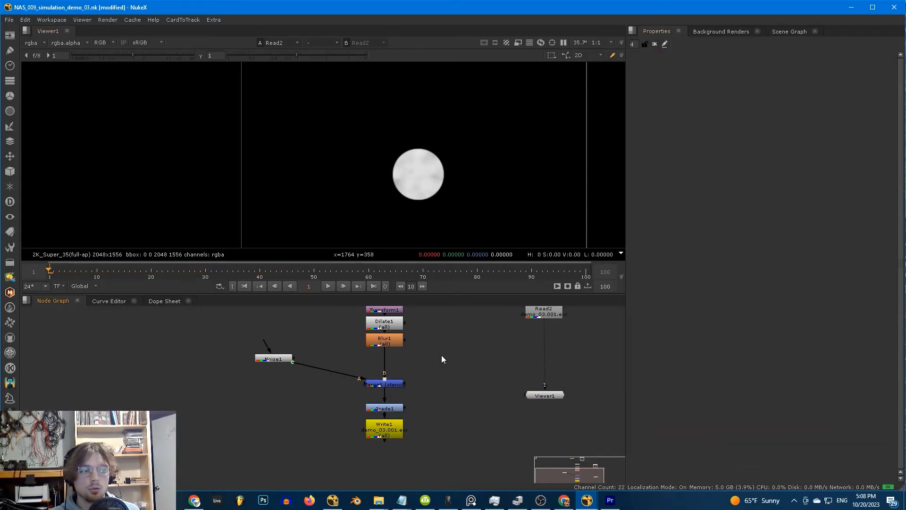
- Insert an X_Distort node between Blur1 and Merge1, with Noise1 as its distortion map
key(Tab)
key(Return)
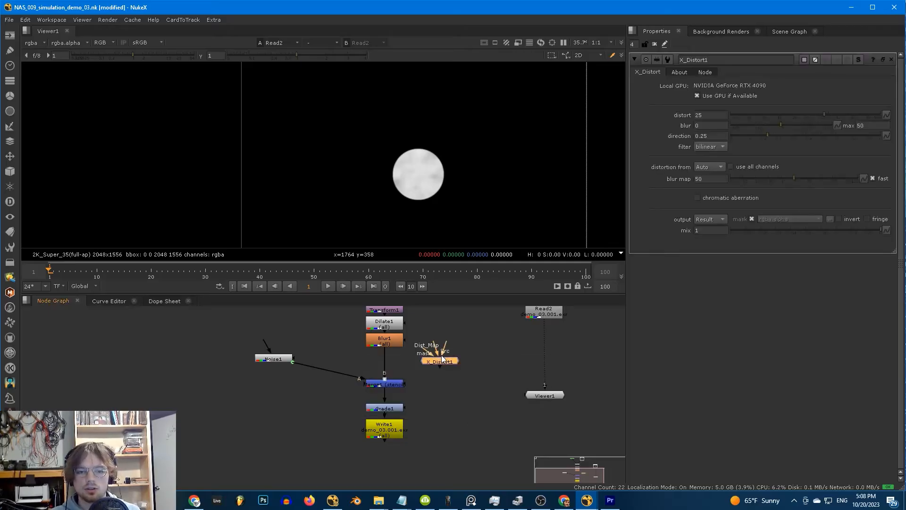
drag(444, 362, 390, 370)
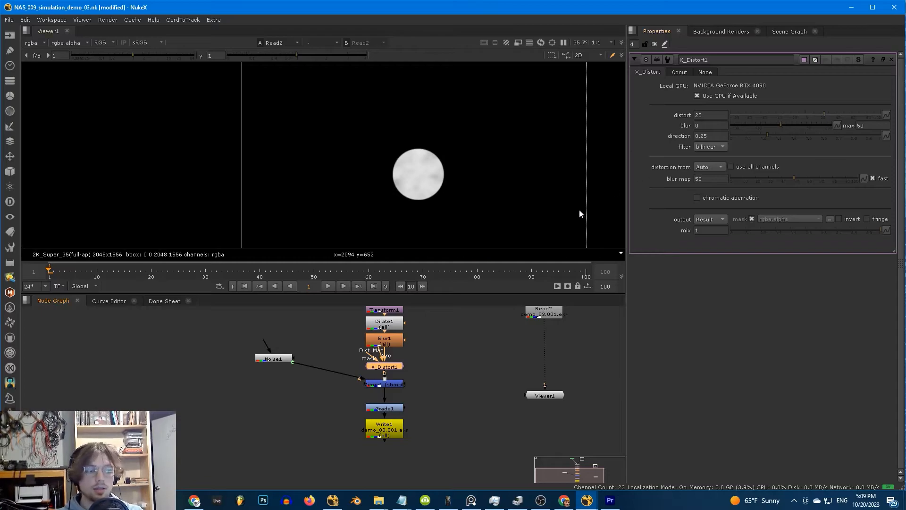
click(434, 363)
drag(286, 361, 282, 366)
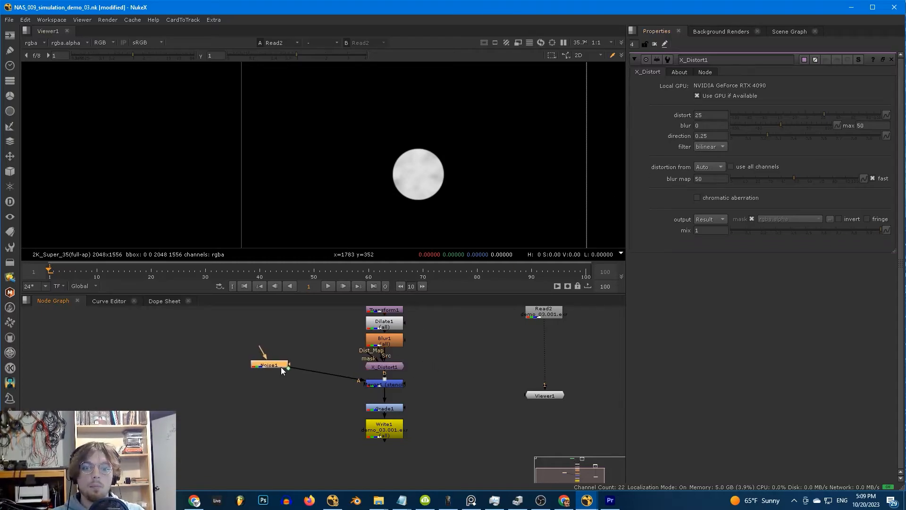
drag(377, 357, 278, 363)
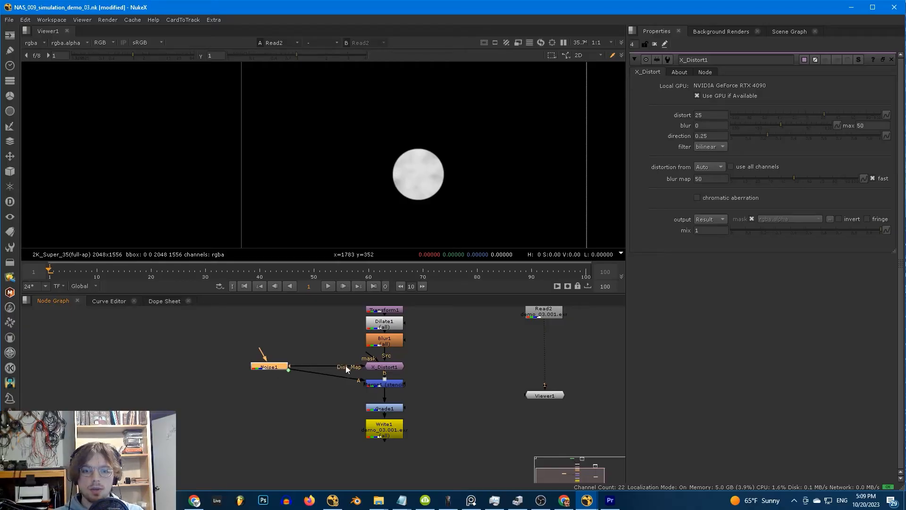
- Lower X_Distort1's blur map from 50 to 15.5
click(384, 367)
mouse_move(706, 134)
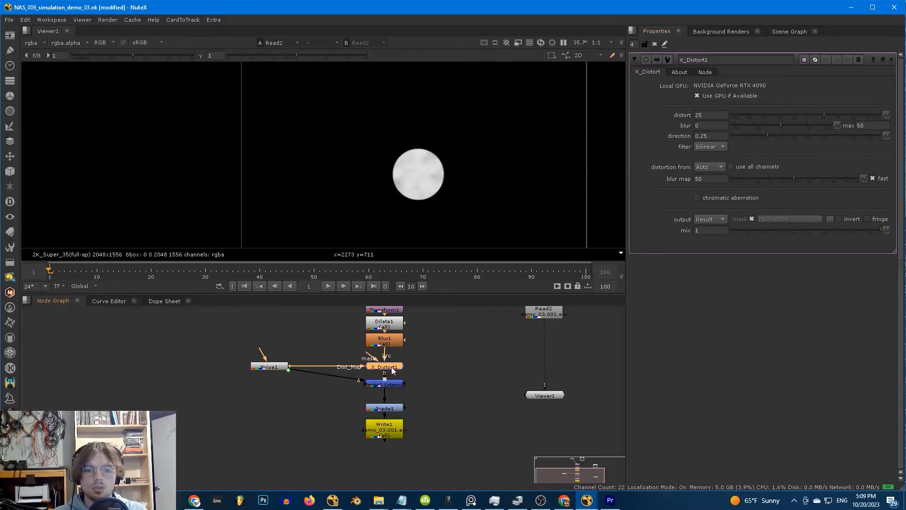
drag(787, 178, 743, 177)
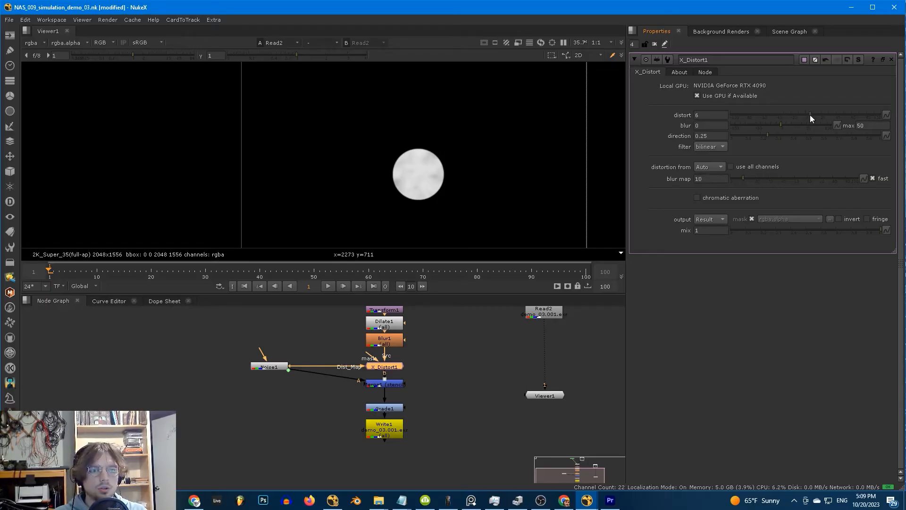
- View and enable X_Distort1, raising its blur map slightly to 14
click(381, 368)
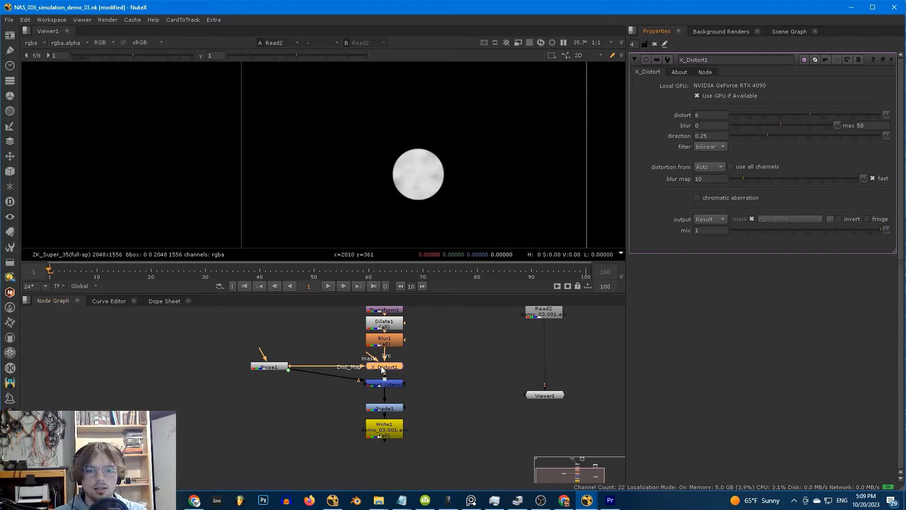
key(1)
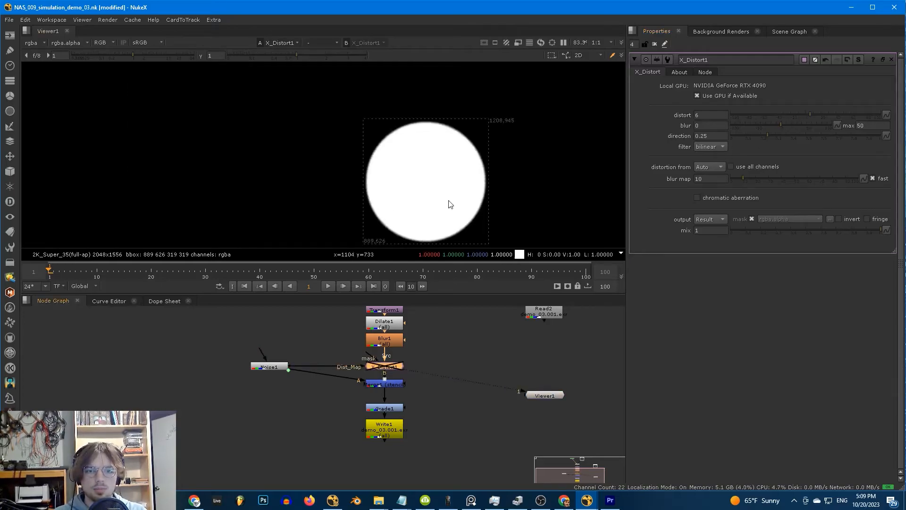
key(d)
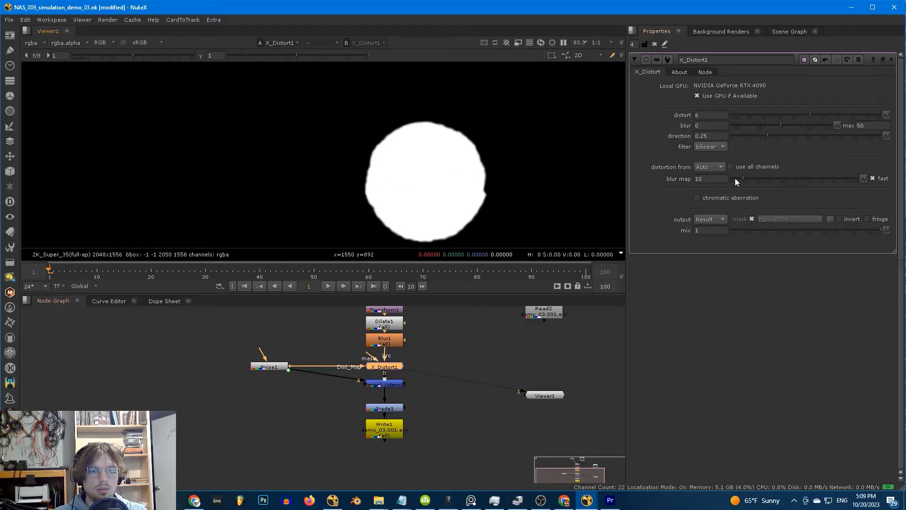
drag(742, 178, 748, 177)
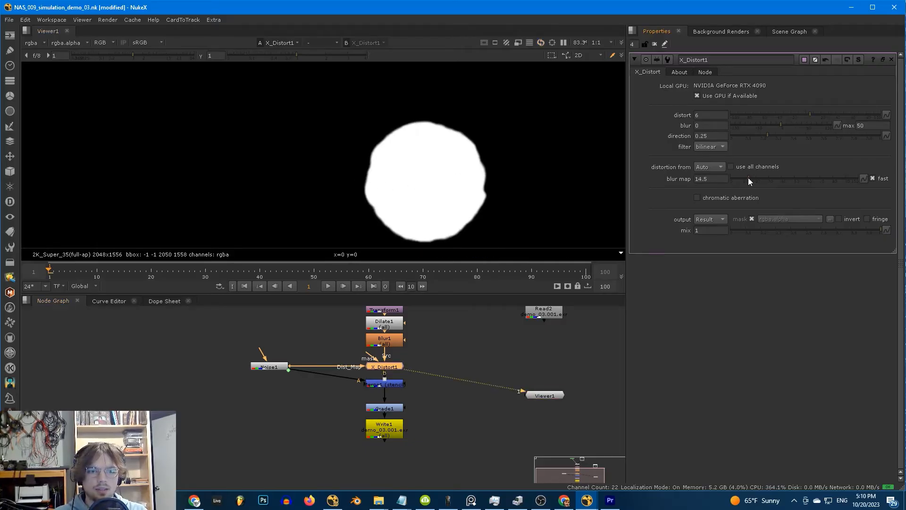
- Fit the viewer and re-run the 100-frame simulation from Read2's Simulate! button
scroll(483, 168, down, 4)
key(f)
middle_drag(477, 346, 446, 378)
click(447, 377)
double_click(504, 335)
click(668, 86)
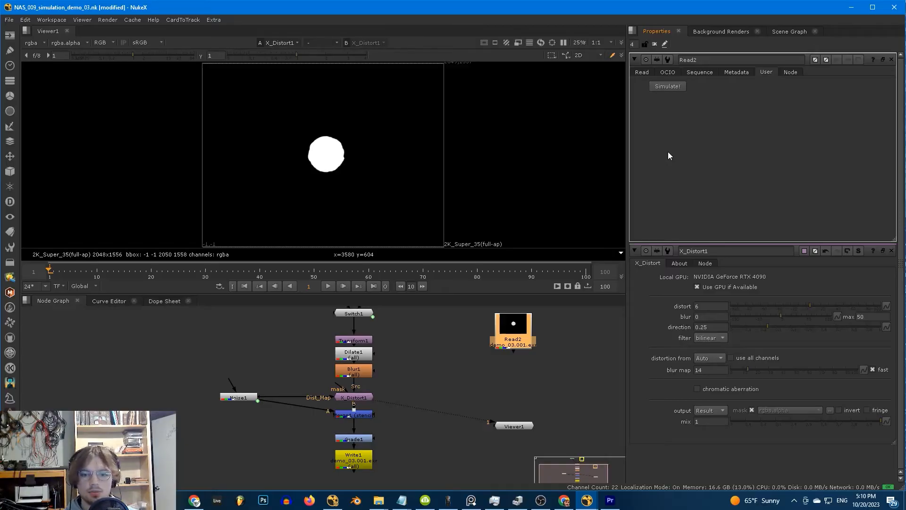
- View Read2's re-simulated sequence, play it, and scrub frames to inspect the fading distorted smoke
click(534, 373)
click(514, 330)
key(1)
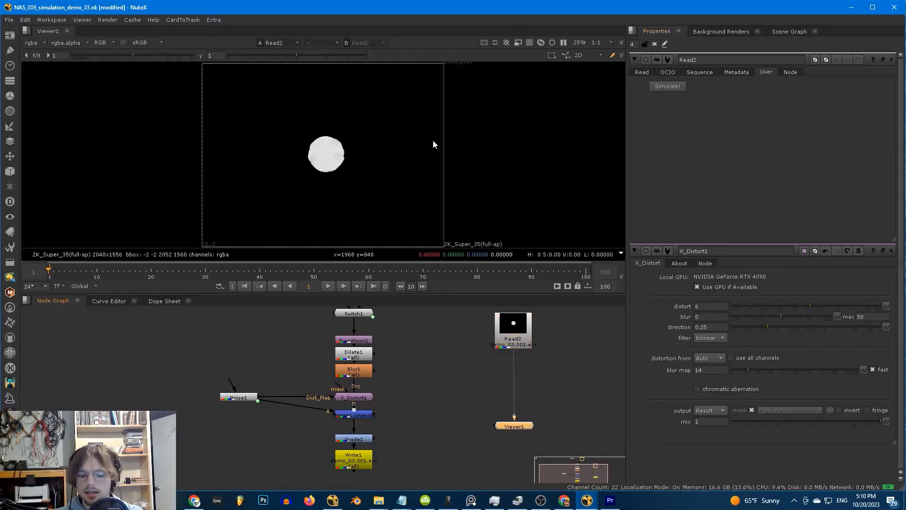
key(l)
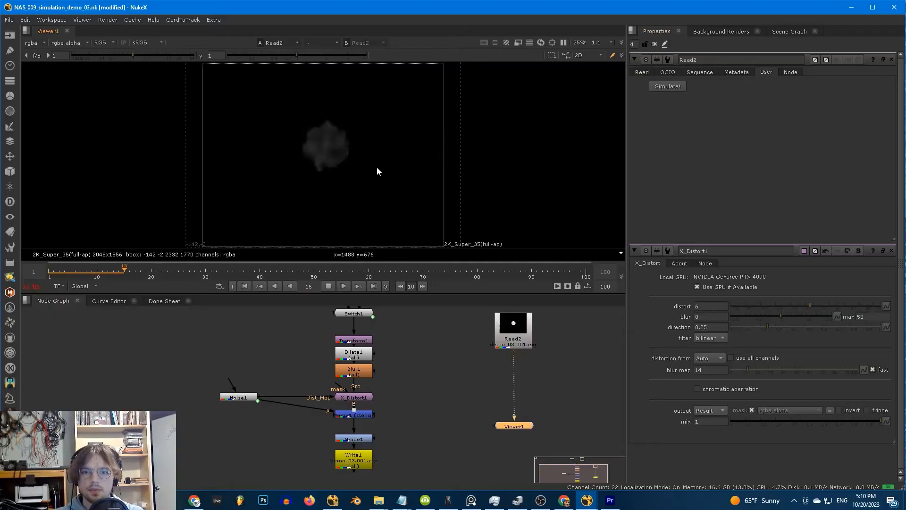
scroll(307, 154, up, 1)
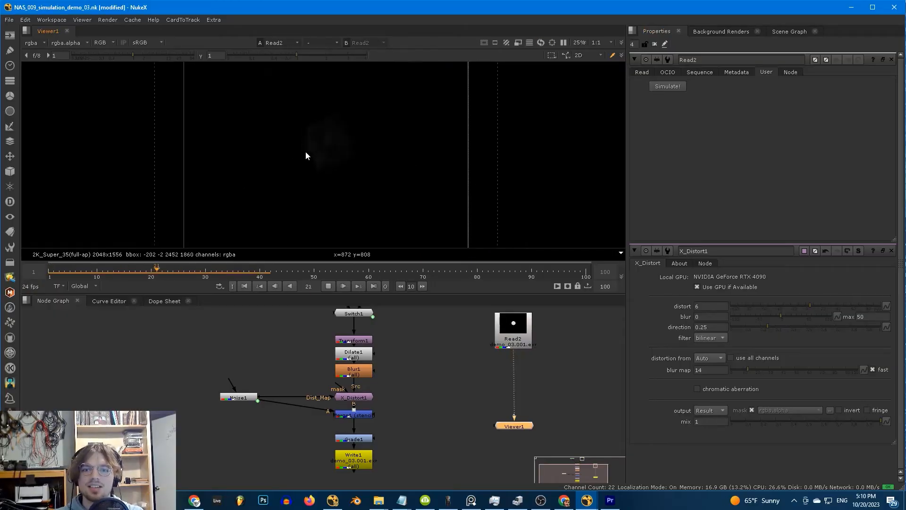
click(51, 274)
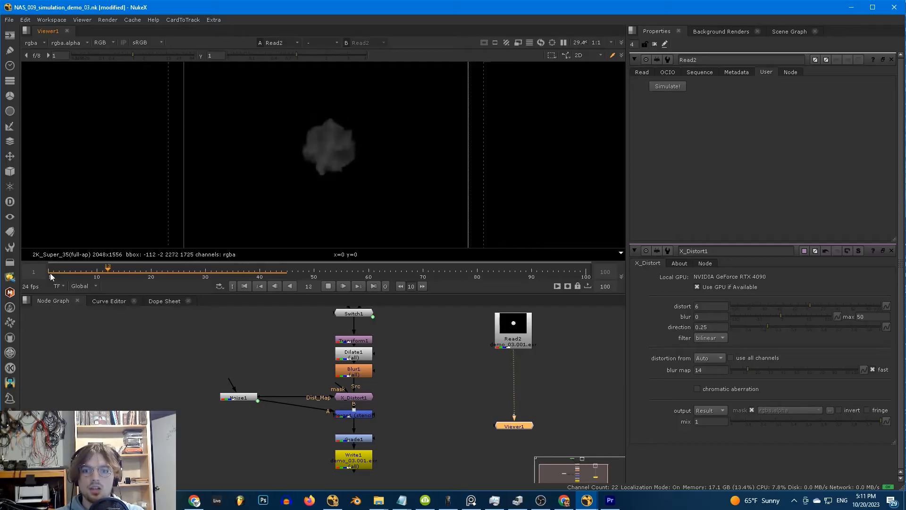
drag(50, 273, 81, 270)
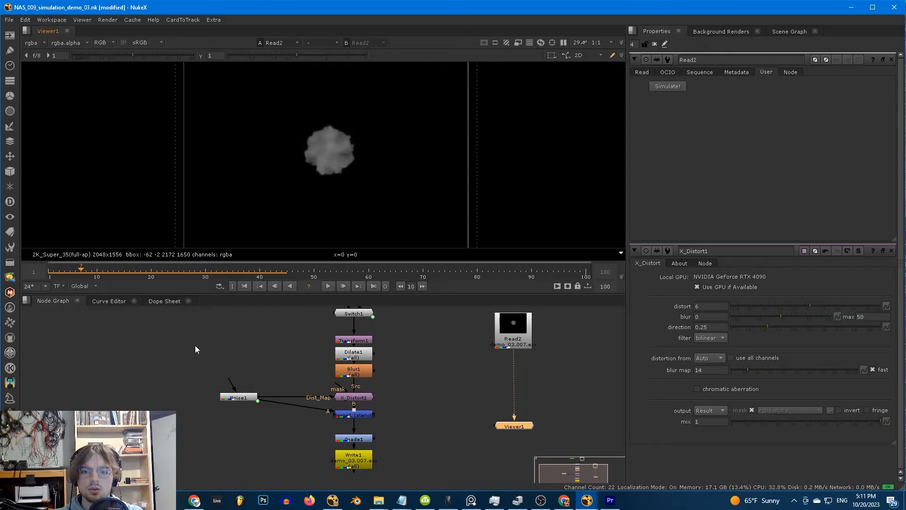
- Duplicate Noise1 as Noise2 and combine them with a plus-operation Merge2 feeding the distortion map
click(244, 395)
key(ctrl+c)
click(281, 368)
key(ctrl+v)
click(236, 398)
key(m)
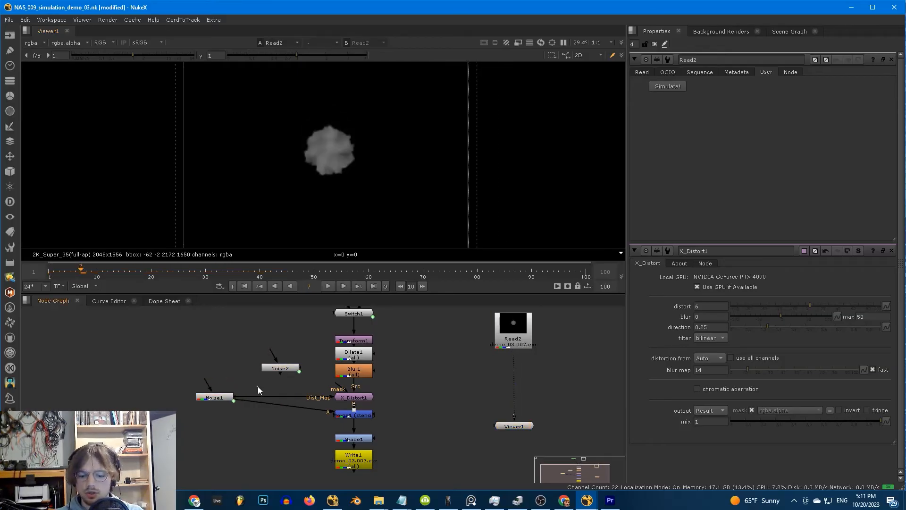
drag(268, 384, 279, 369)
click(693, 86)
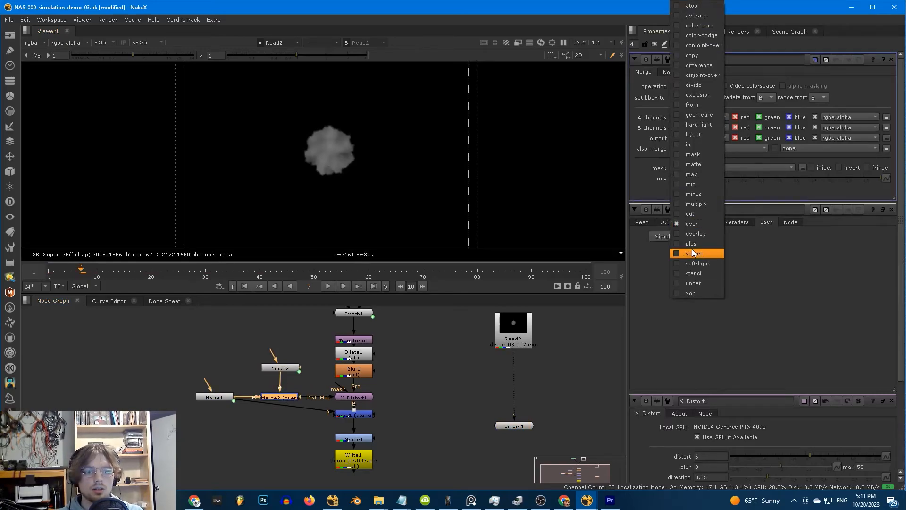
click(691, 243)
- Give Noise2 size 180, z offset expression frame/20+1, and lacunarity 1.29
double_click(279, 367)
key(1)
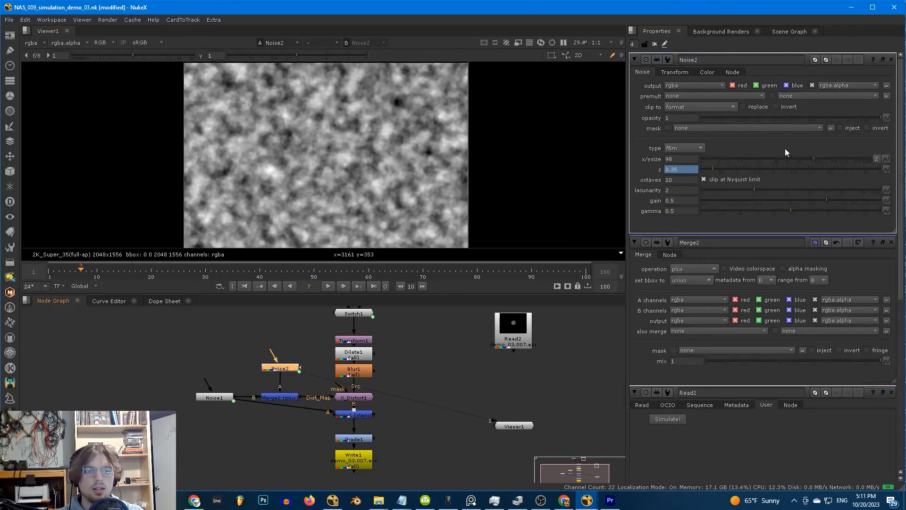
click(829, 158)
key(equal)
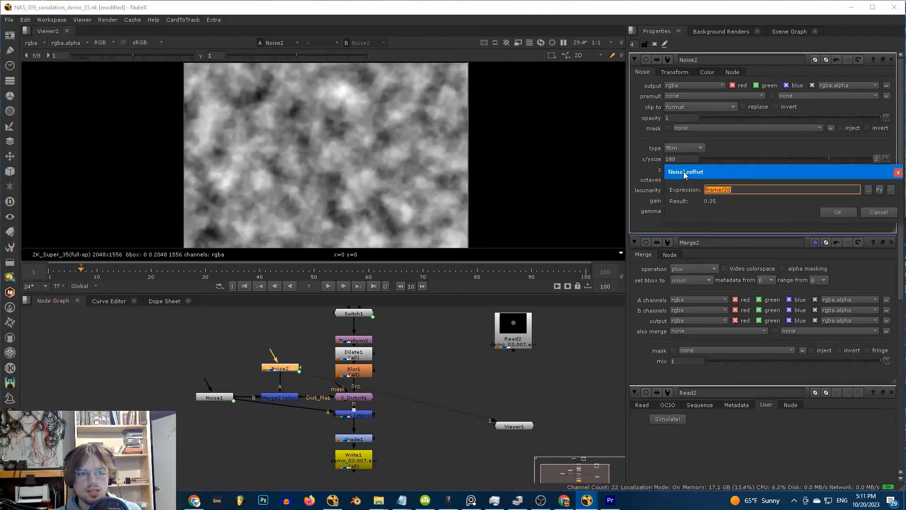
text(frame/20+1)
key(Return)
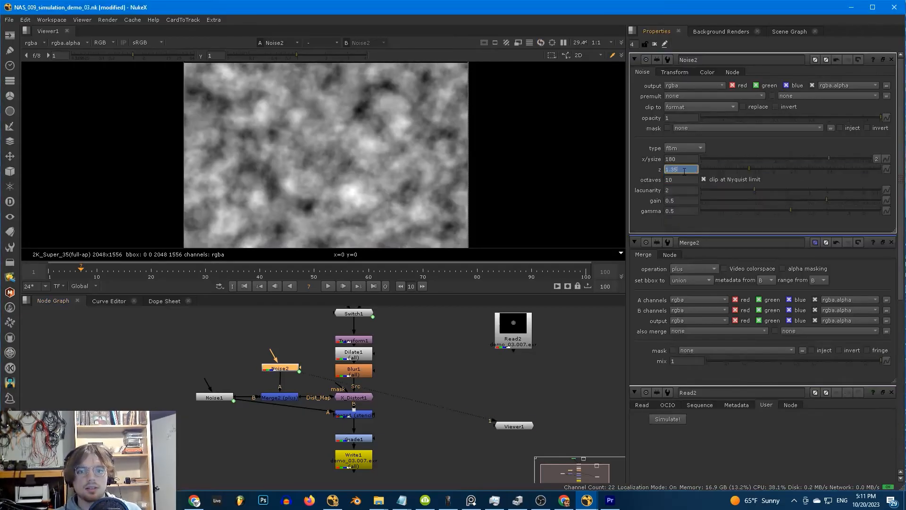
key(l)
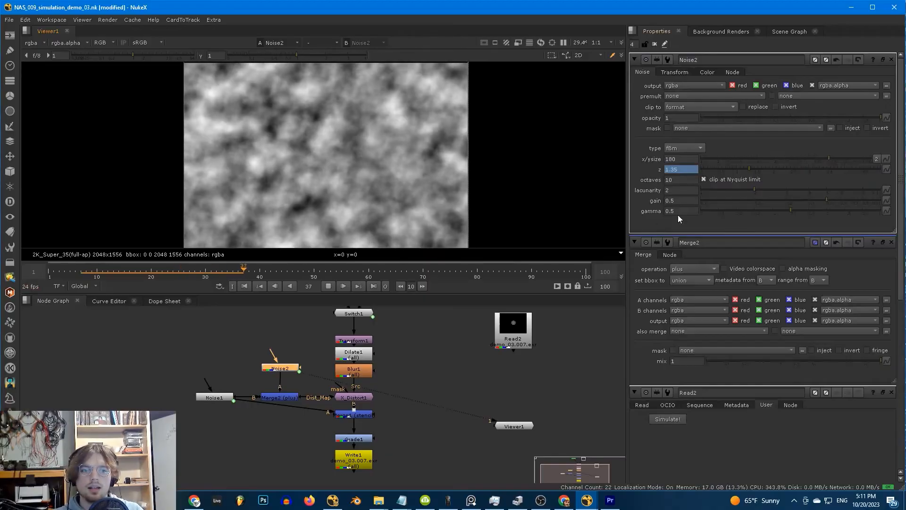
drag(720, 189, 734, 200)
- View X_Distort1's distorted smoke and open Merge2's settings
click(361, 398)
key(1)
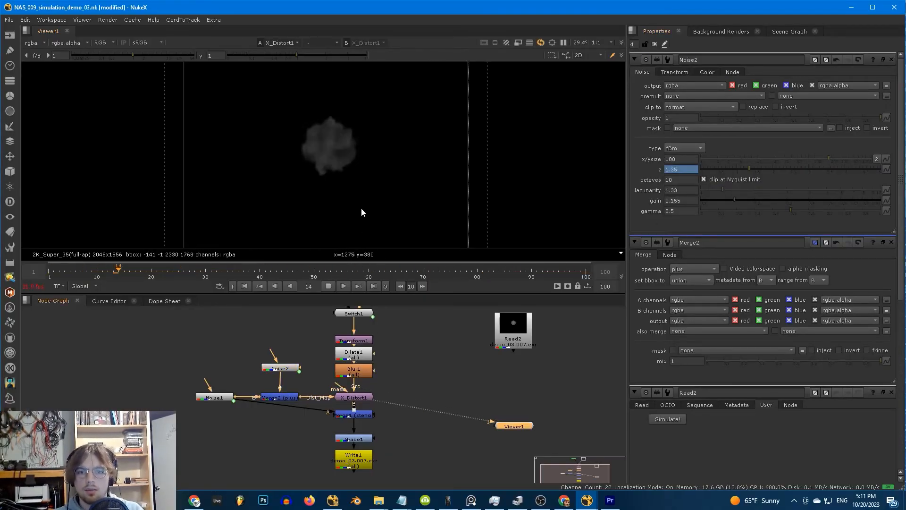
key(k)
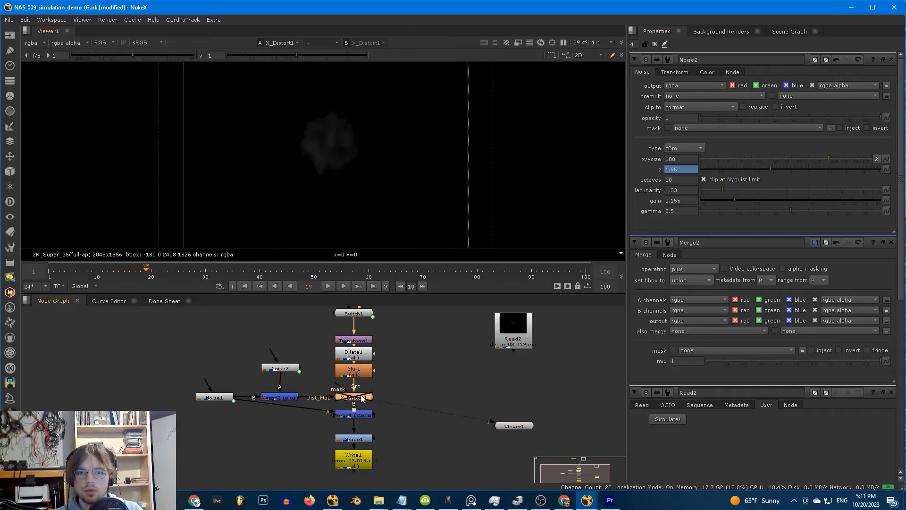
click(287, 399)
double_click(286, 399)
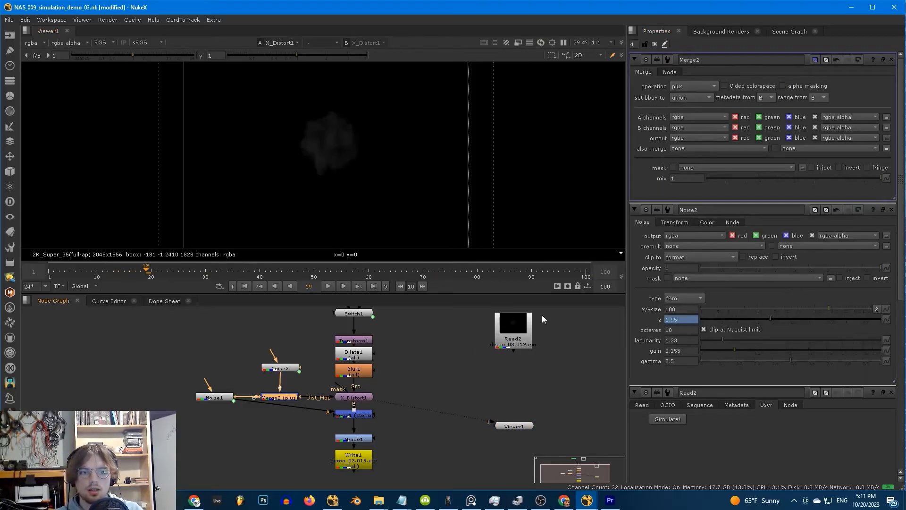
- Play Read2's rendered smoke sequence from the first frame
click(49, 271)
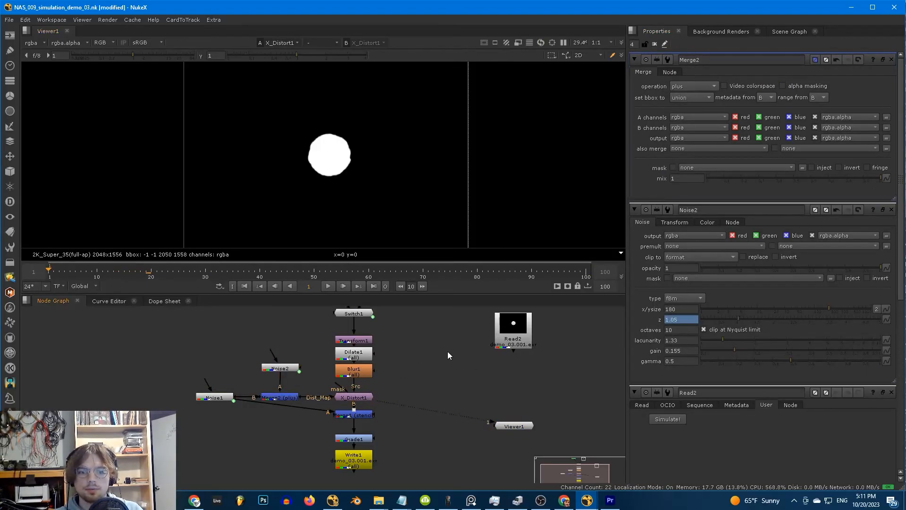
double_click(528, 330)
key(1)
key(l)
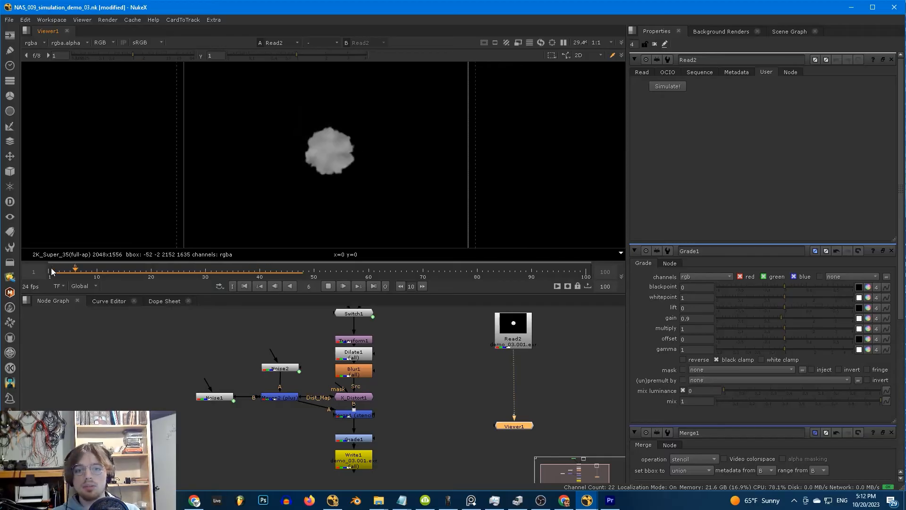
- Replay Read2's rendered smoke twice from frame 1, then select the Switch1 node
key(k)
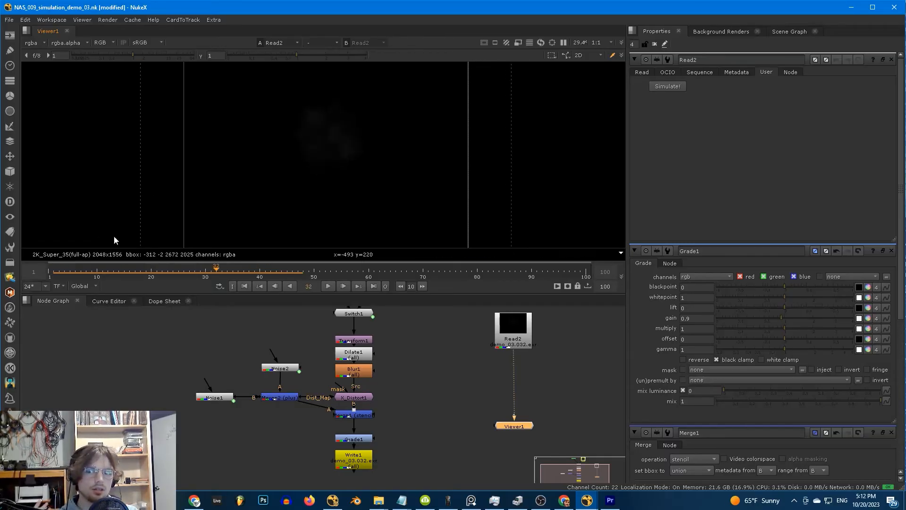
drag(69, 270, 41, 266)
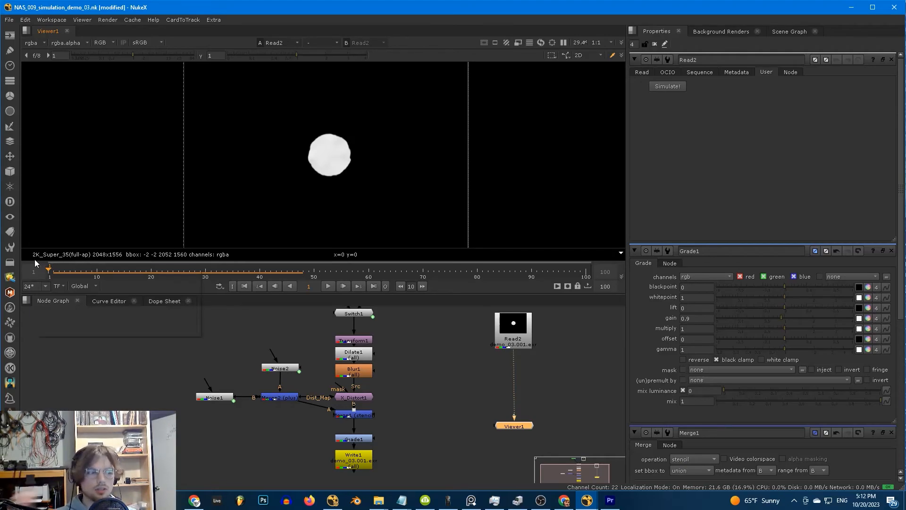
key(l)
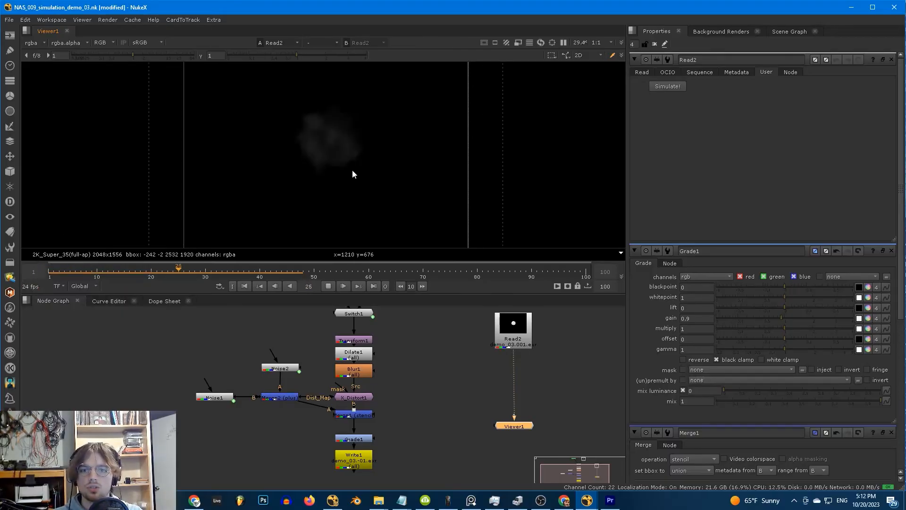
key(k)
click(49, 275)
key(l)
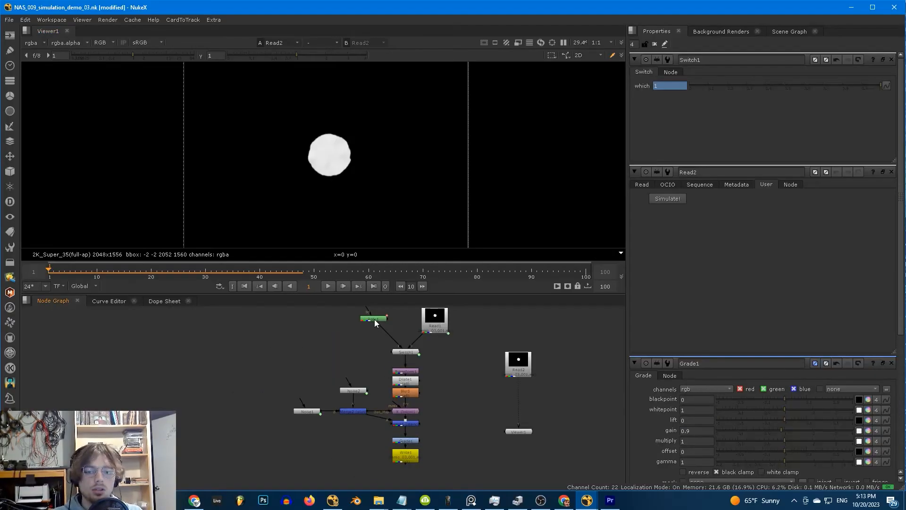
click(404, 351)
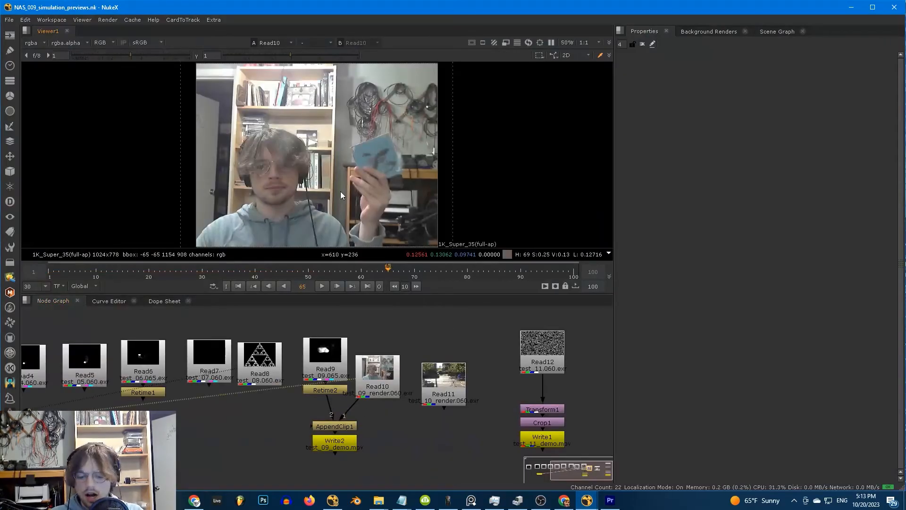
- Play the Read10 webcam preview in a maximised viewer, then restore the panel layout
key(space)
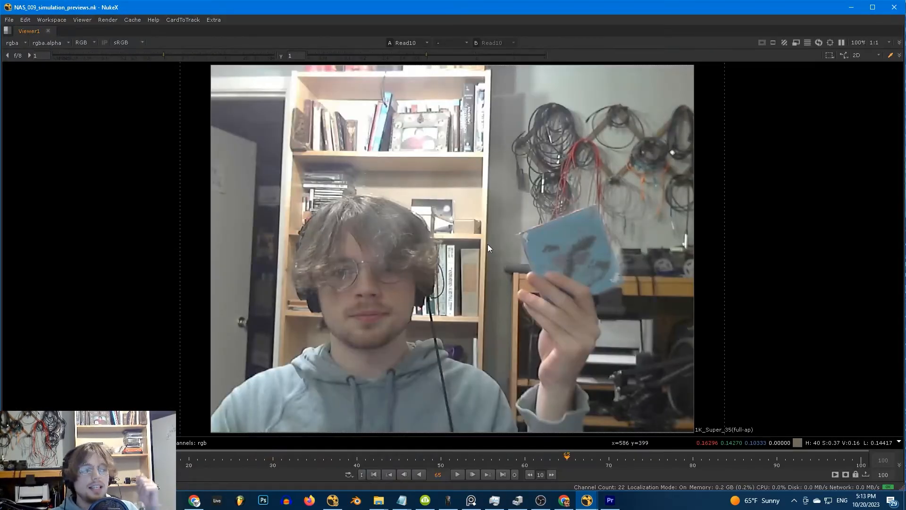
key(l)
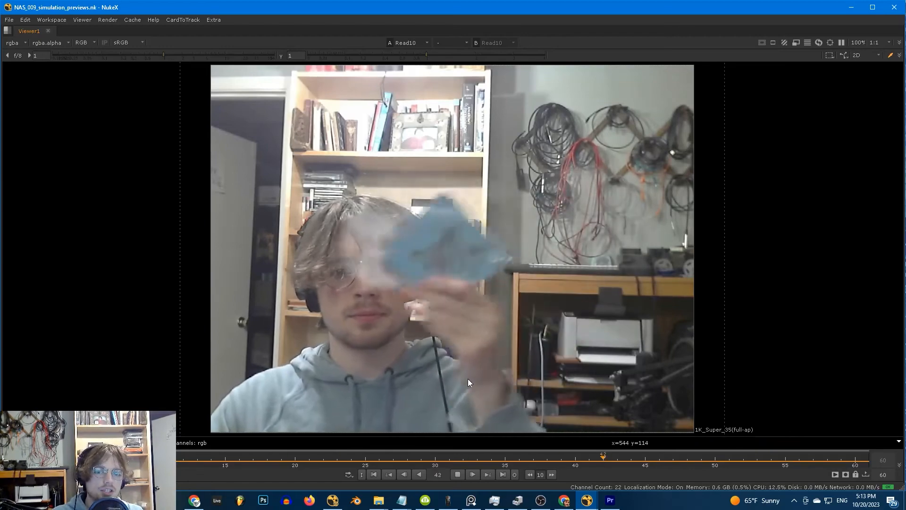
key(k)
key(space)
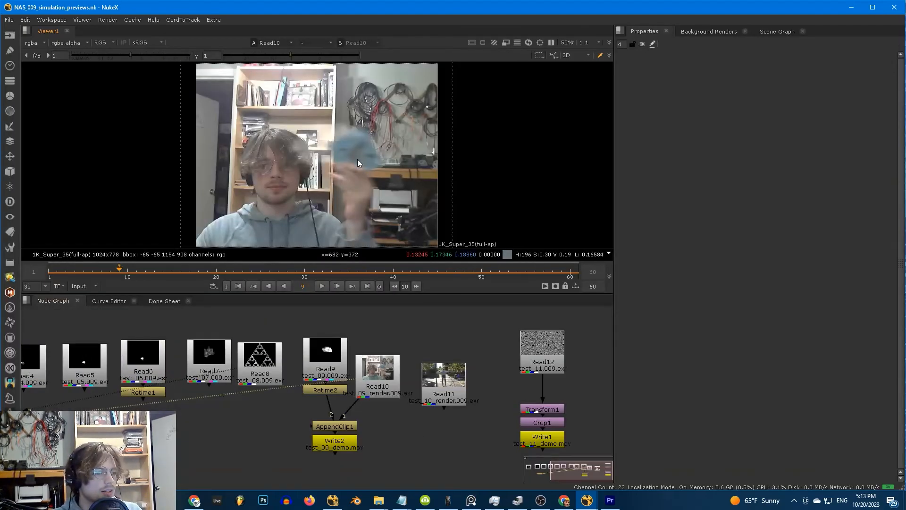
- View Read9's earlier smoke simulation and play it from frame 36
click(358, 271)
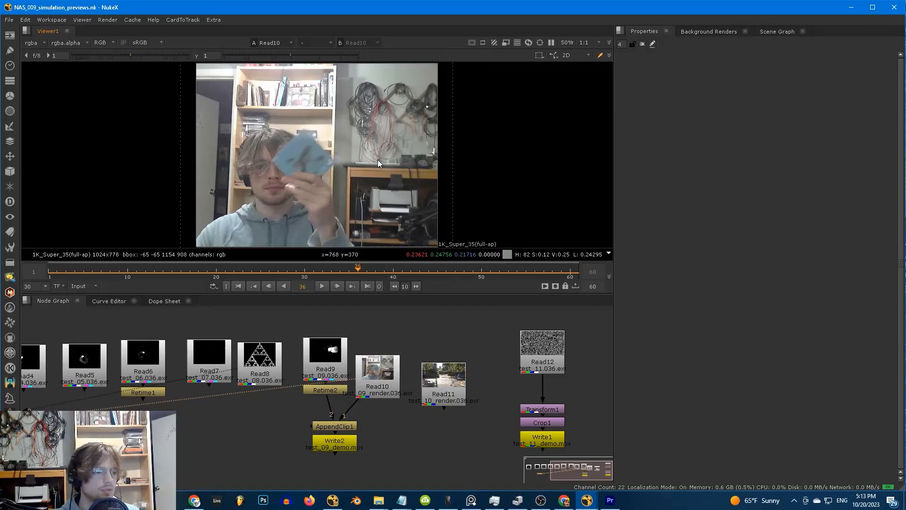
key(1)
key(l)
scroll(372, 162, up, 1)
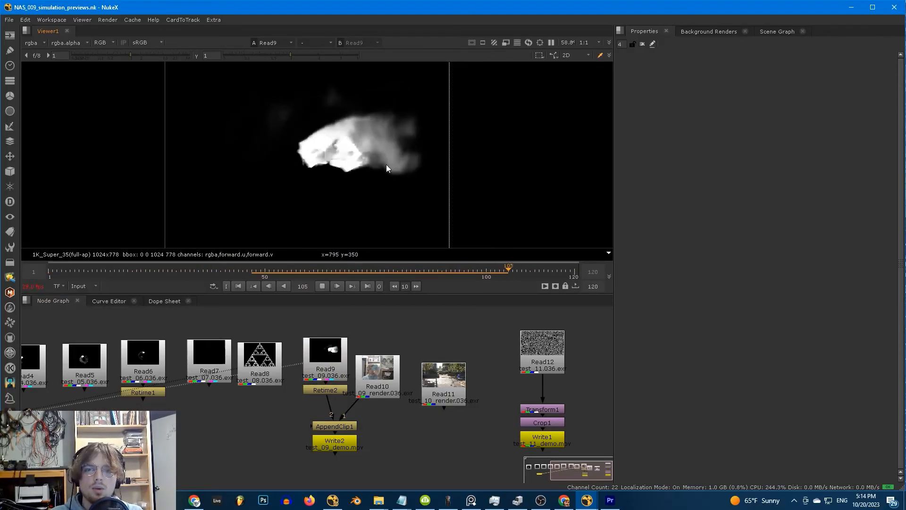
- Select Read9 and play its smoke simulation preview
key(k)
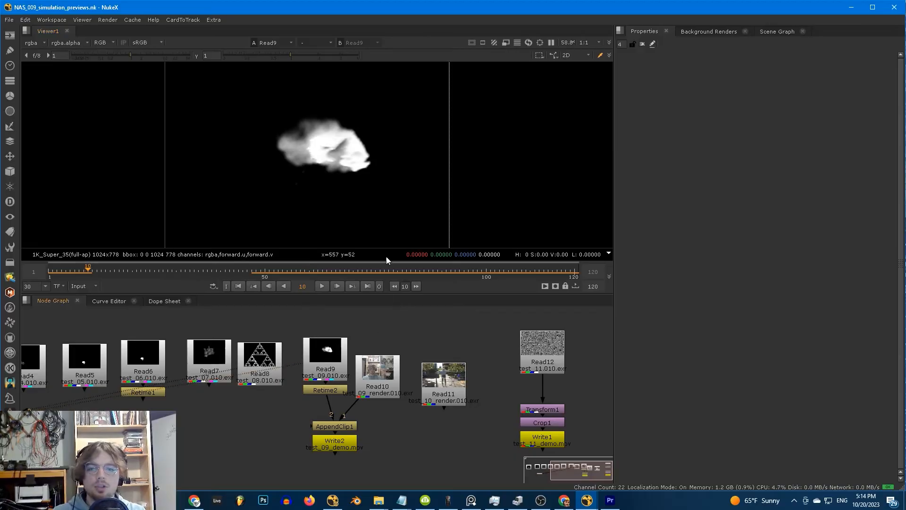
click(345, 372)
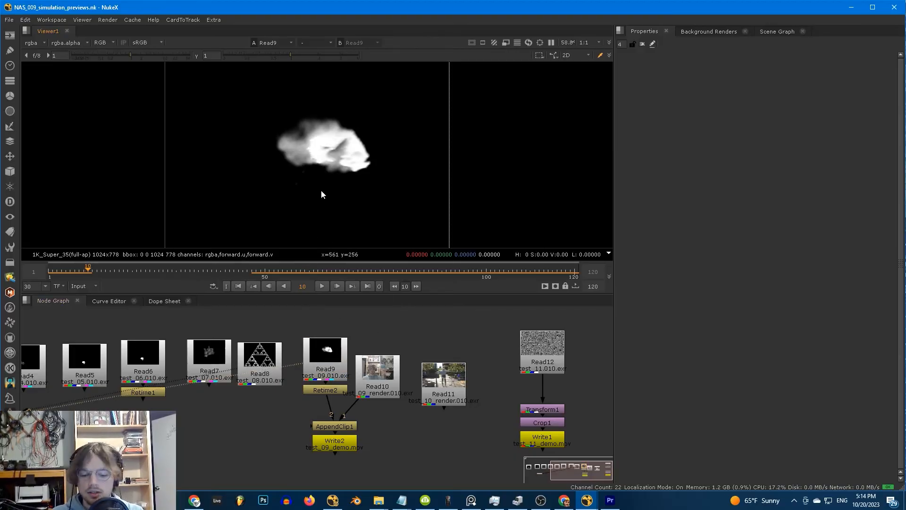
key(l)
key(k)
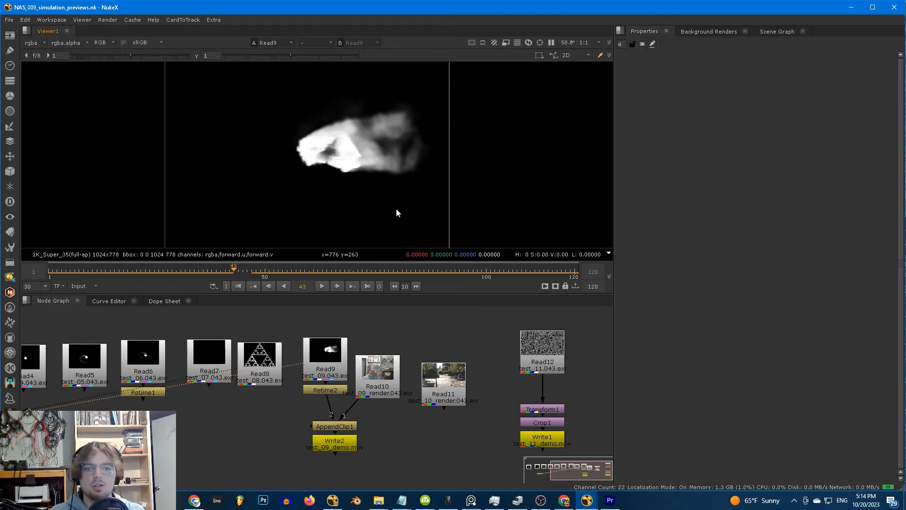
- View and play Read11's street footage, return to frame 1, and pan to Read1–Read5
click(435, 373)
click(40, 270)
key(1)
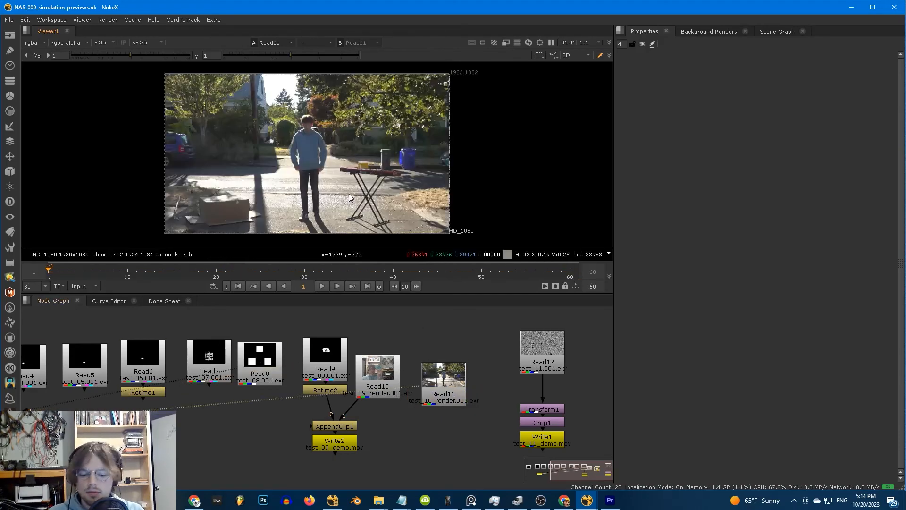
key(l)
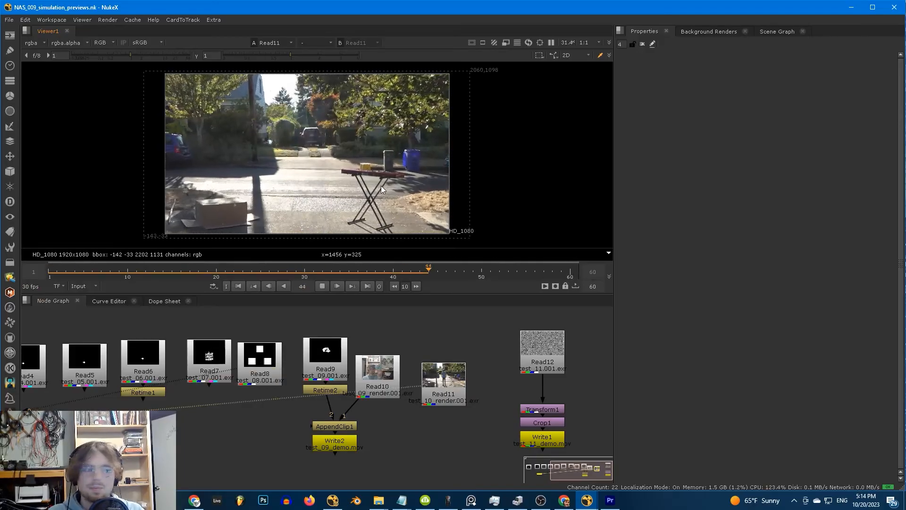
click(49, 272)
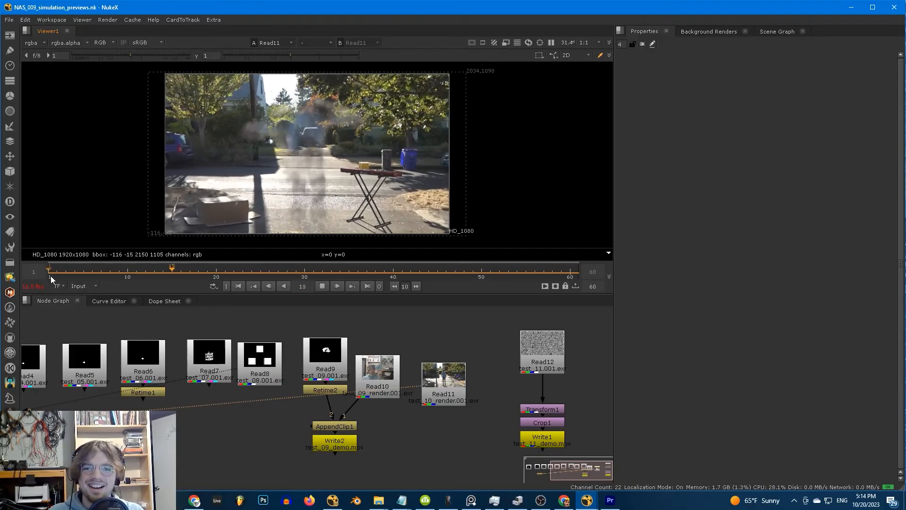
key(k)
drag(66, 272, 48, 273)
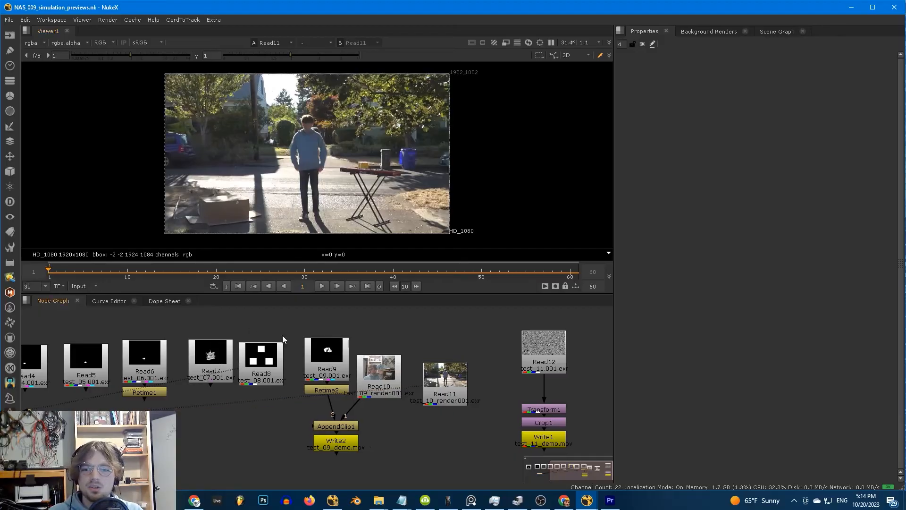
middle_drag(282, 335, 488, 349)
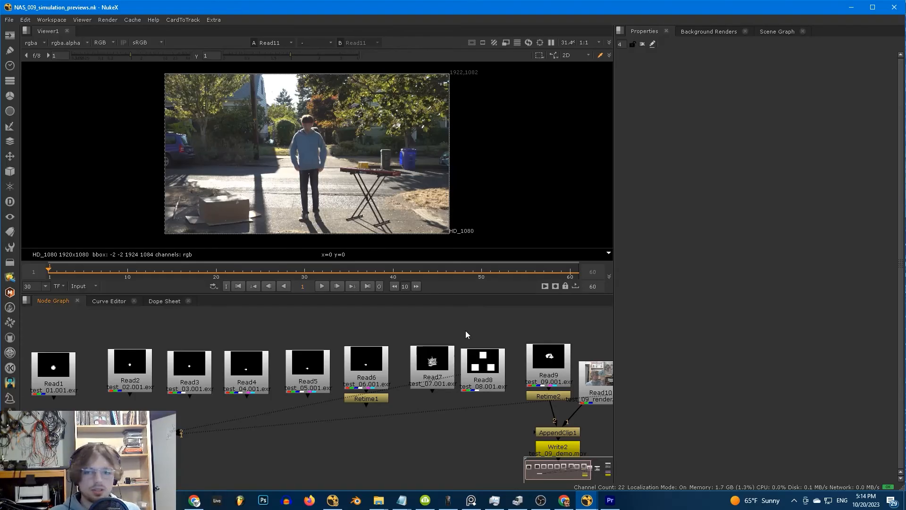
- View and play Read8's test_08 sequence of three white squares, then return to frame 1
click(478, 363)
key(1)
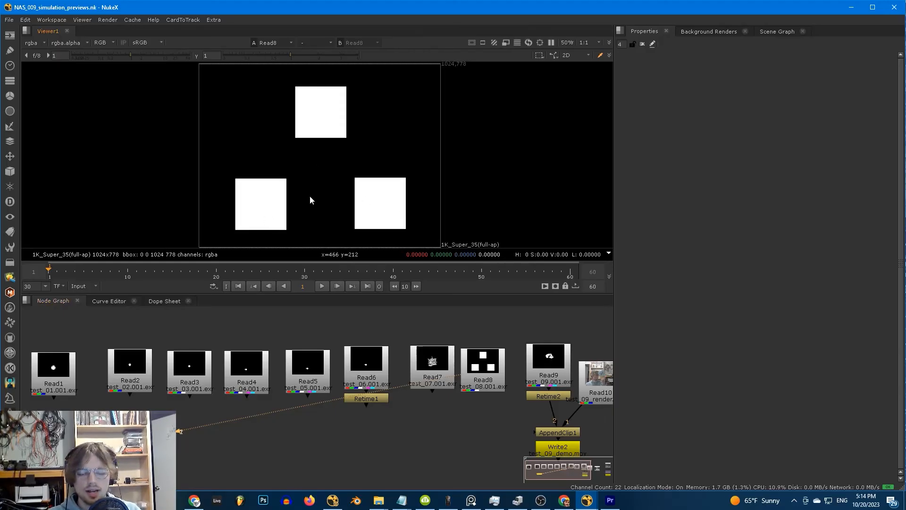
key(l)
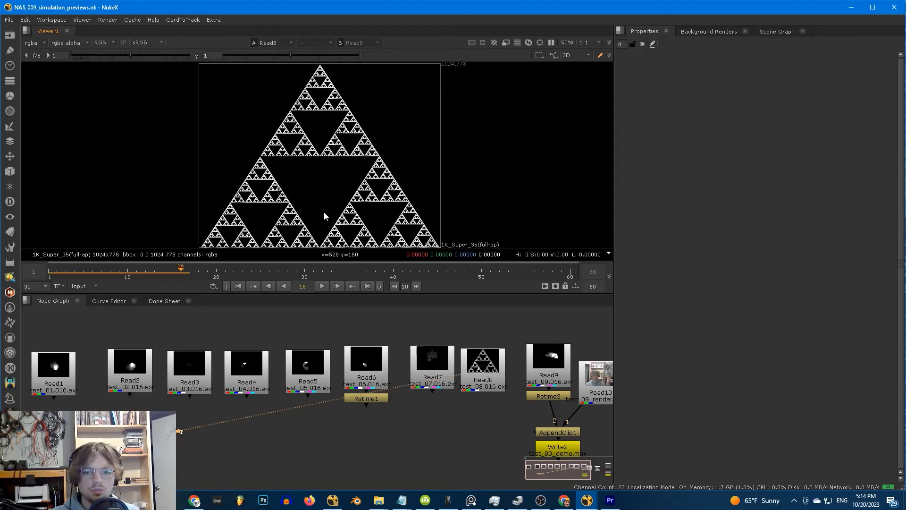
middle_drag(466, 382, 219, 370)
click(48, 276)
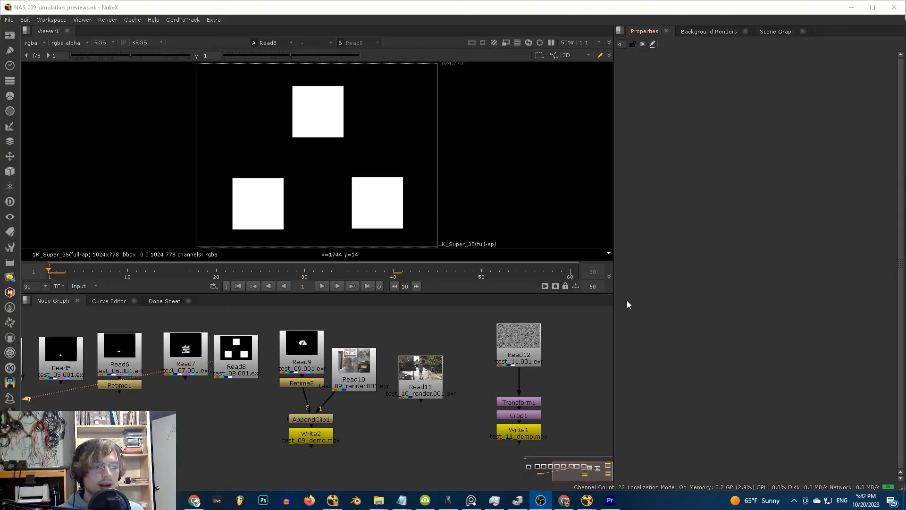
- View Crop1's output of Read12's test_11 sequence full-window and play it
click(538, 344)
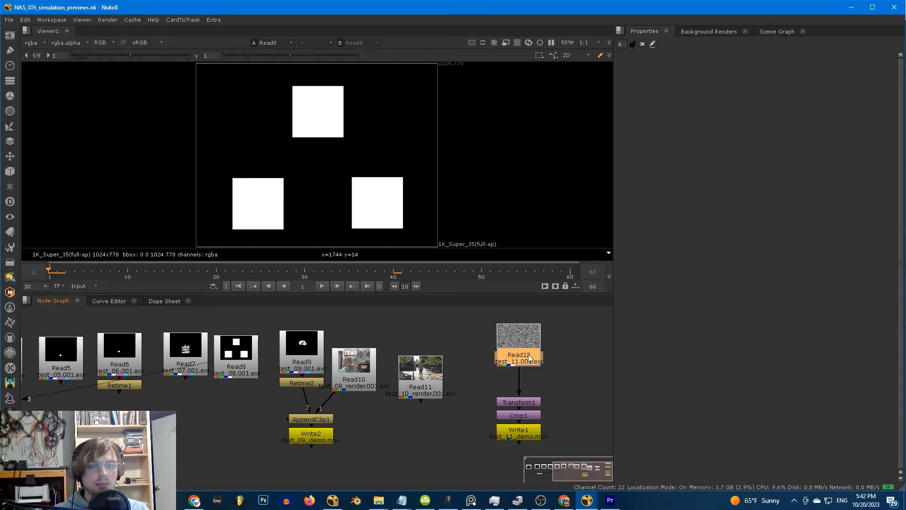
click(533, 416)
key(1)
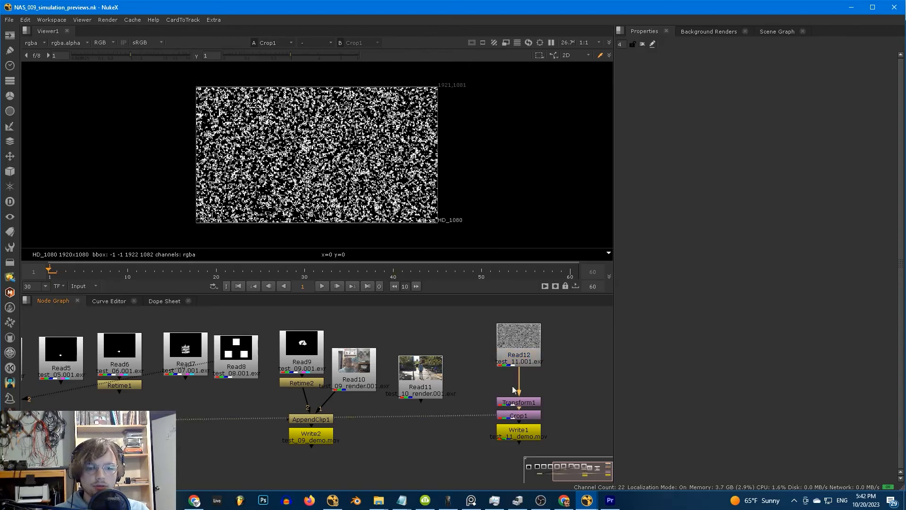
key(space)
key(l)
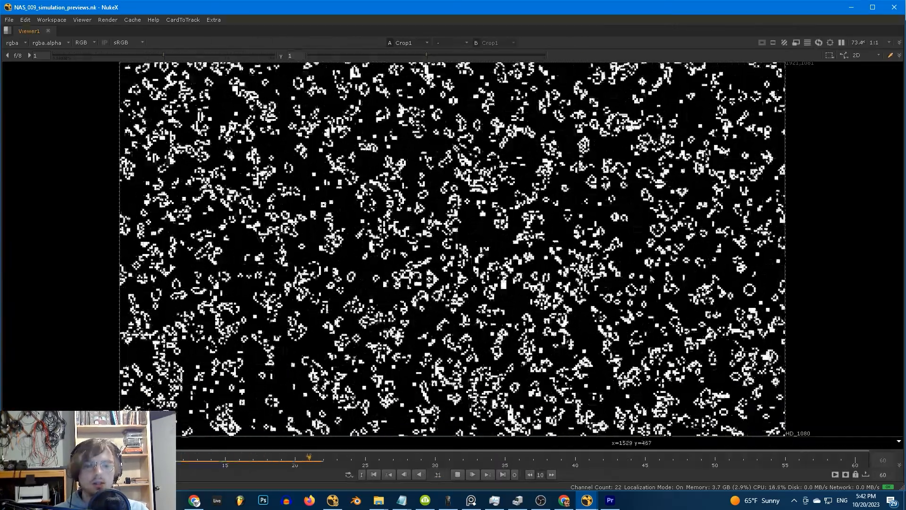